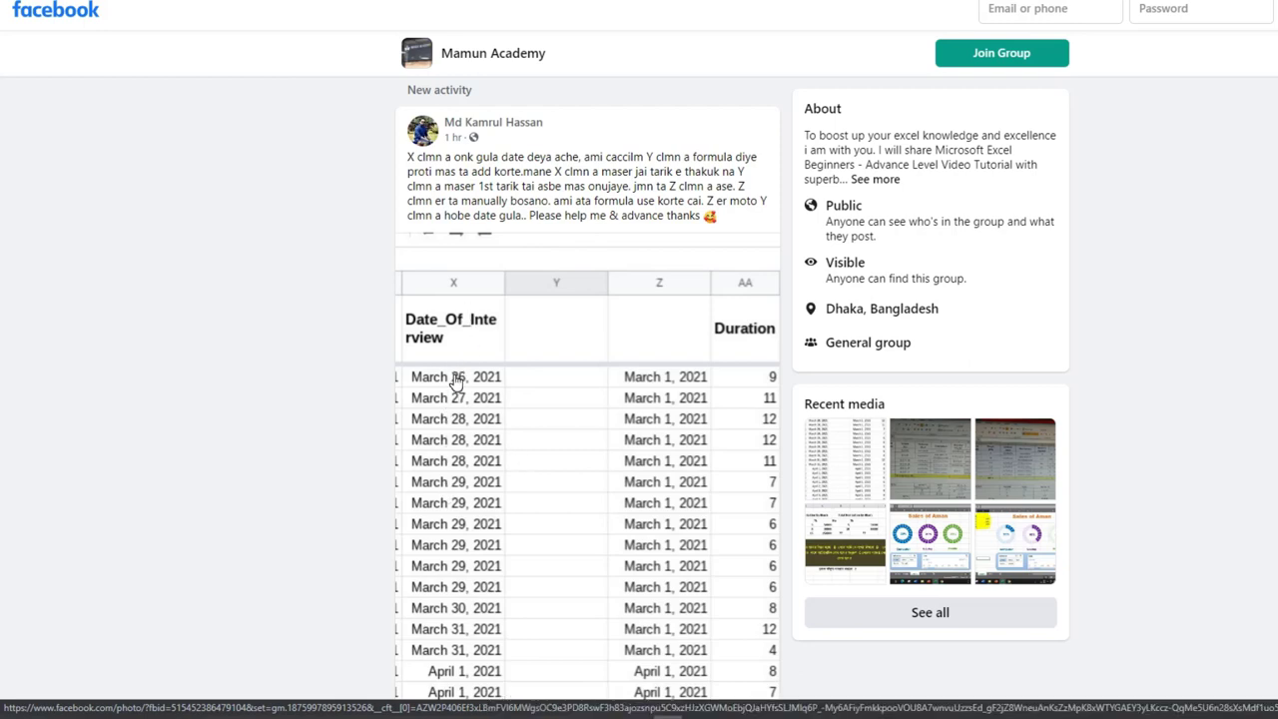
# Scroll the Facebook group post back up before returning to the Excel 1st Day sheet
pyautogui.scroll(-2, 456, 382)
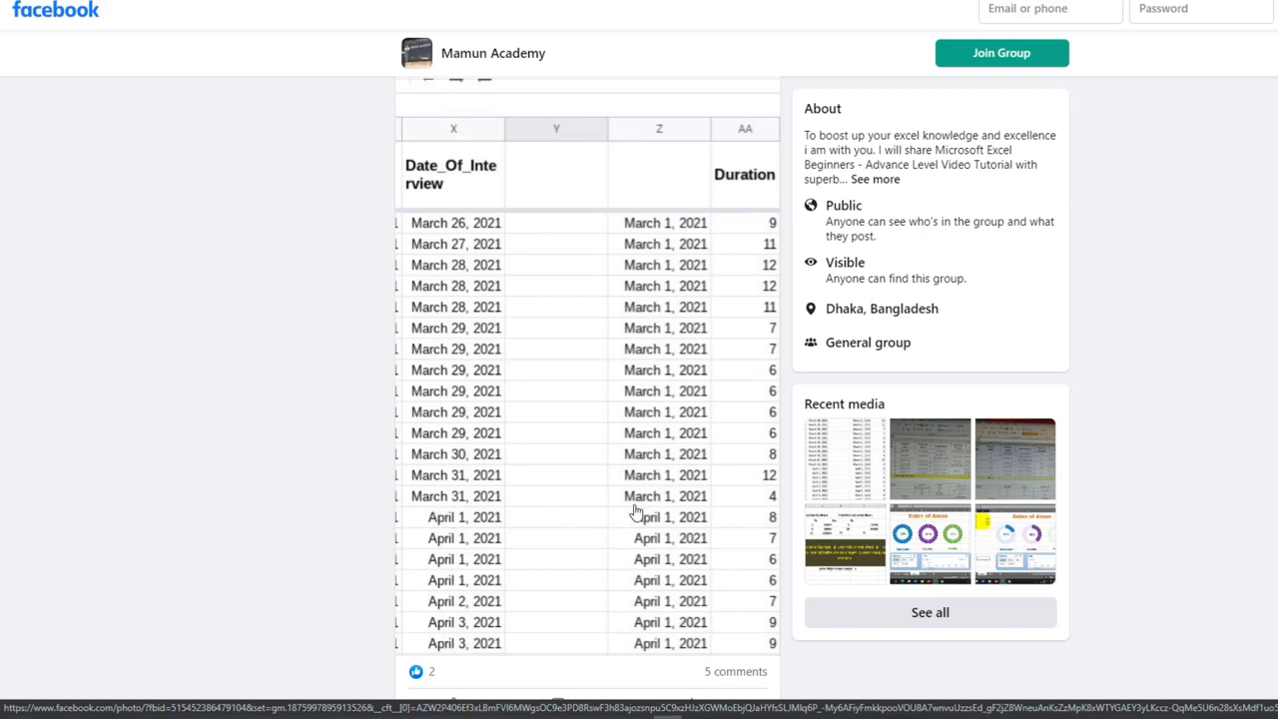
pyautogui.scroll(-3, 507, 499)
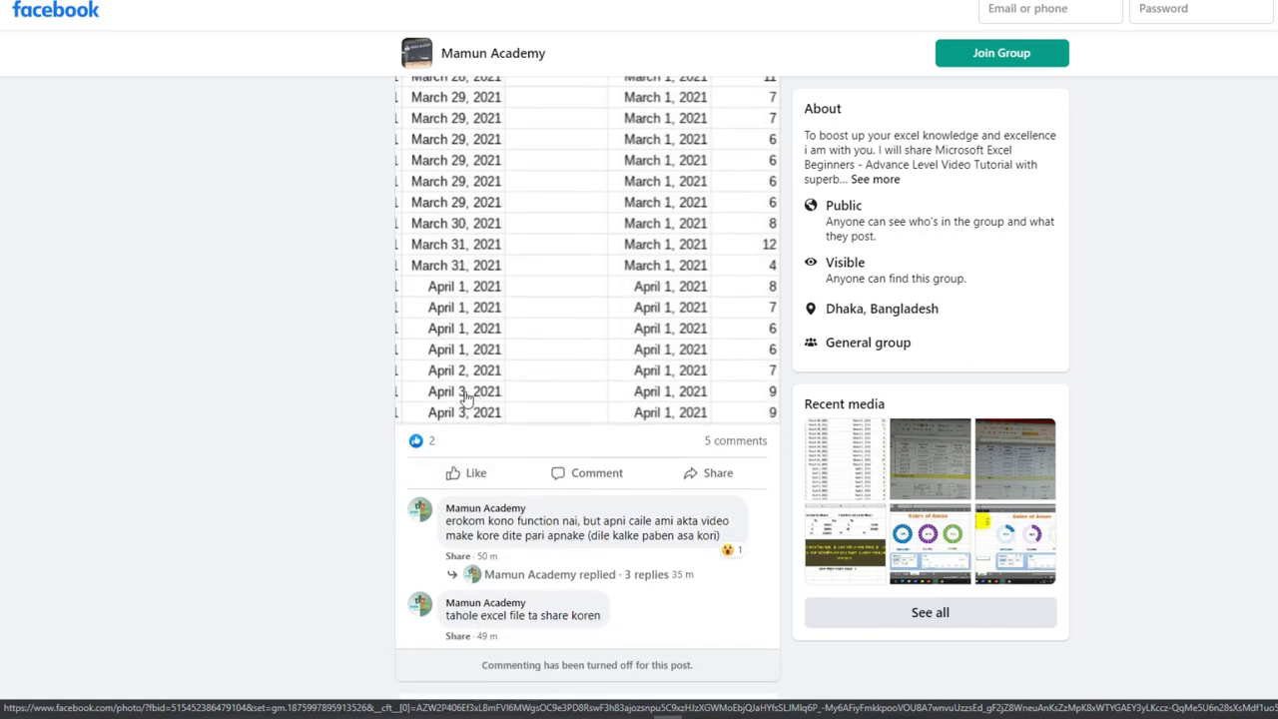
pyautogui.scroll(2, 439, 228)
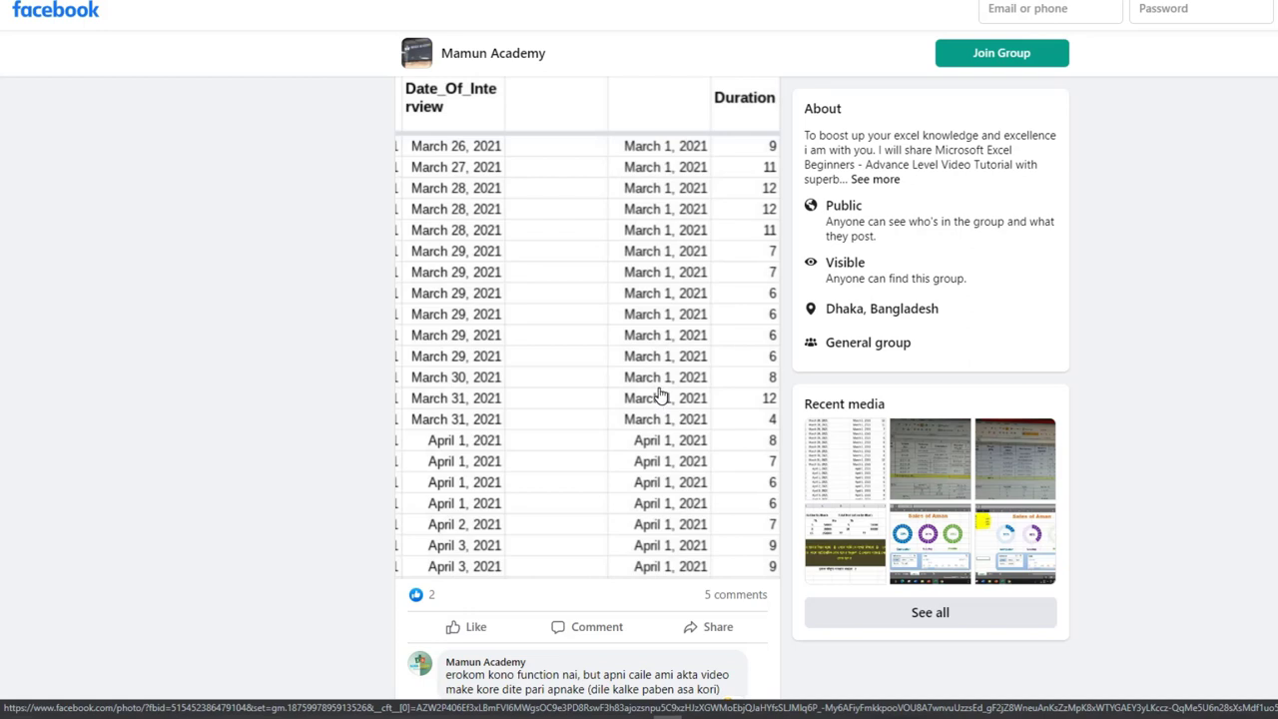
pyautogui.scroll(2, 659, 389)
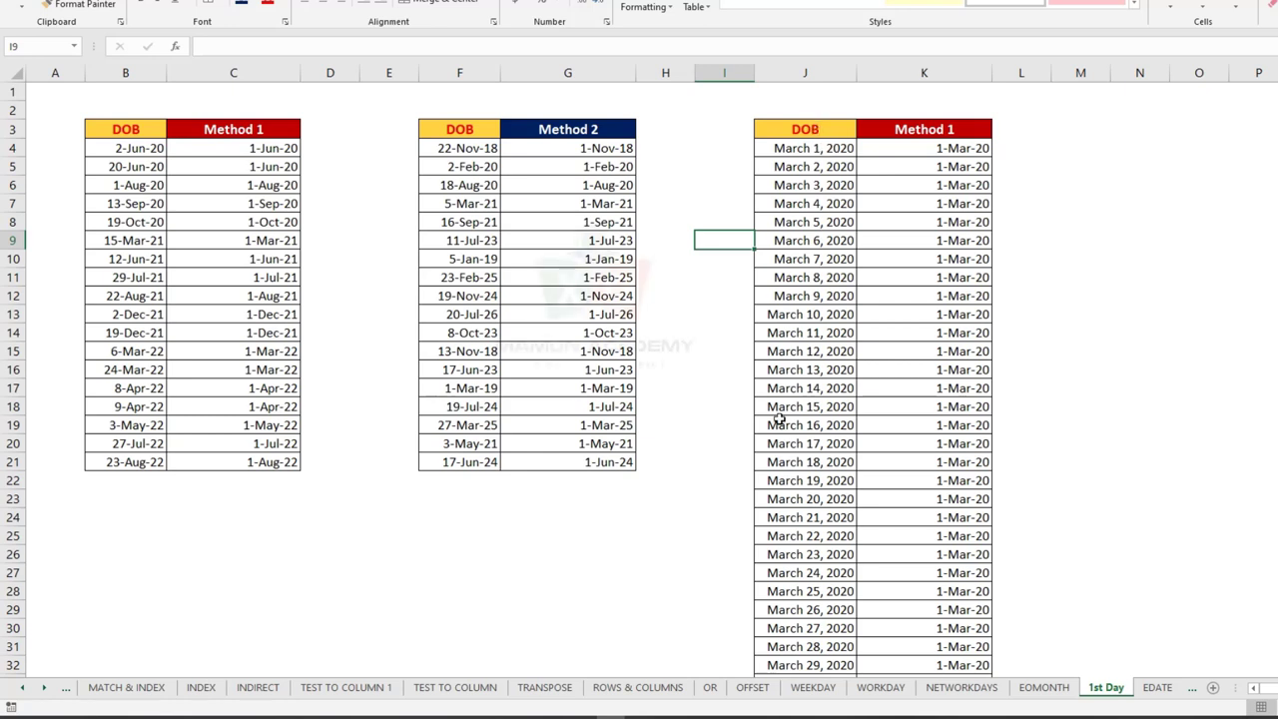
pyautogui.click(802, 148)
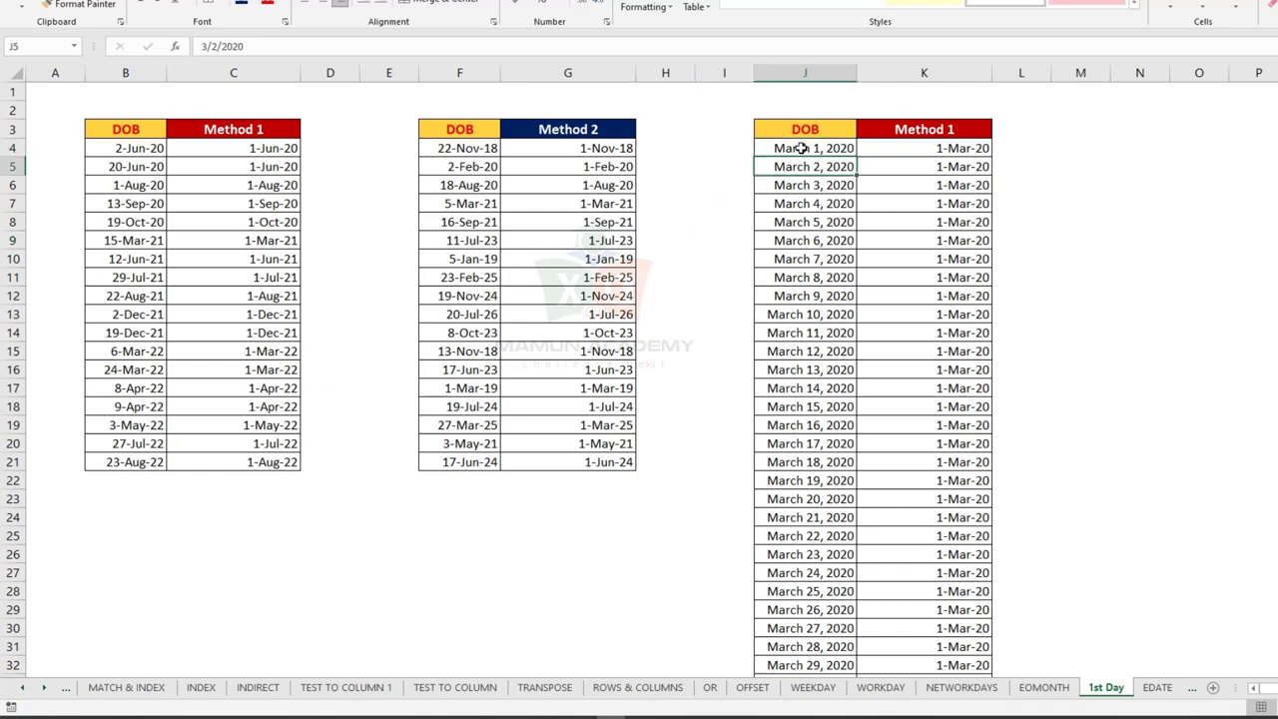
pyautogui.hotkey('ctrl', 'Down')
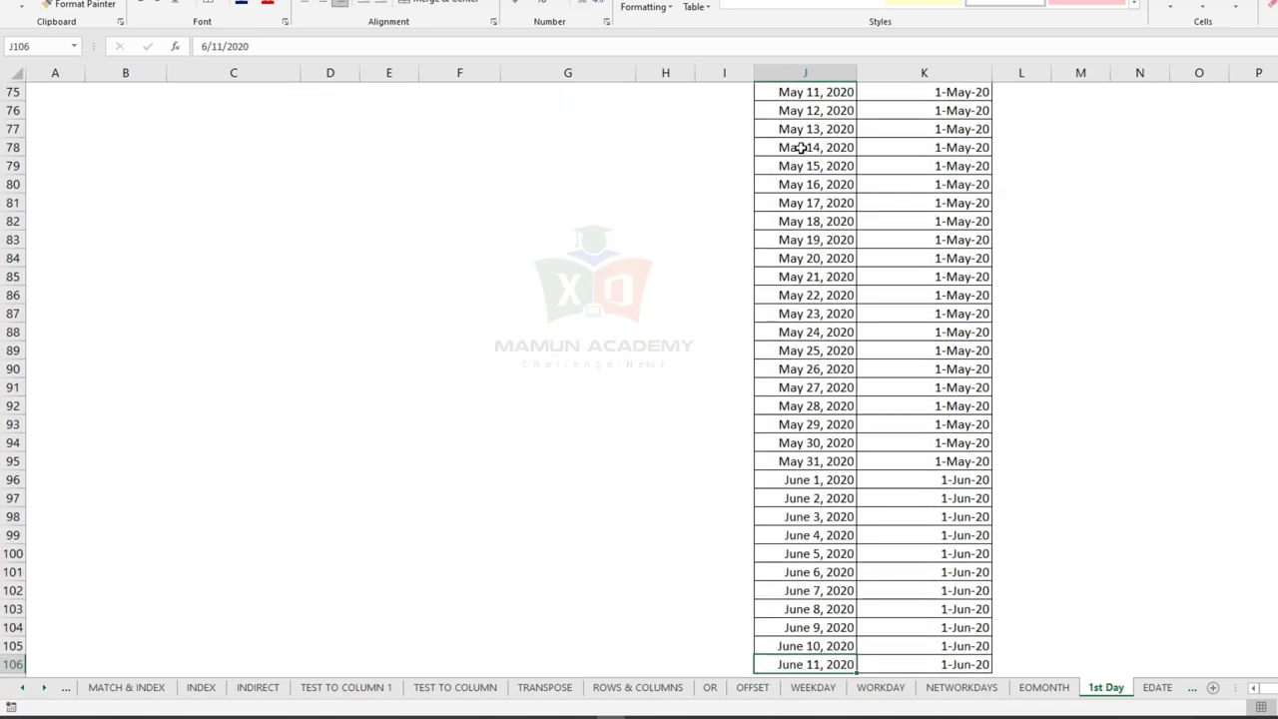
pyautogui.hotkey('ctrl', 'Up')
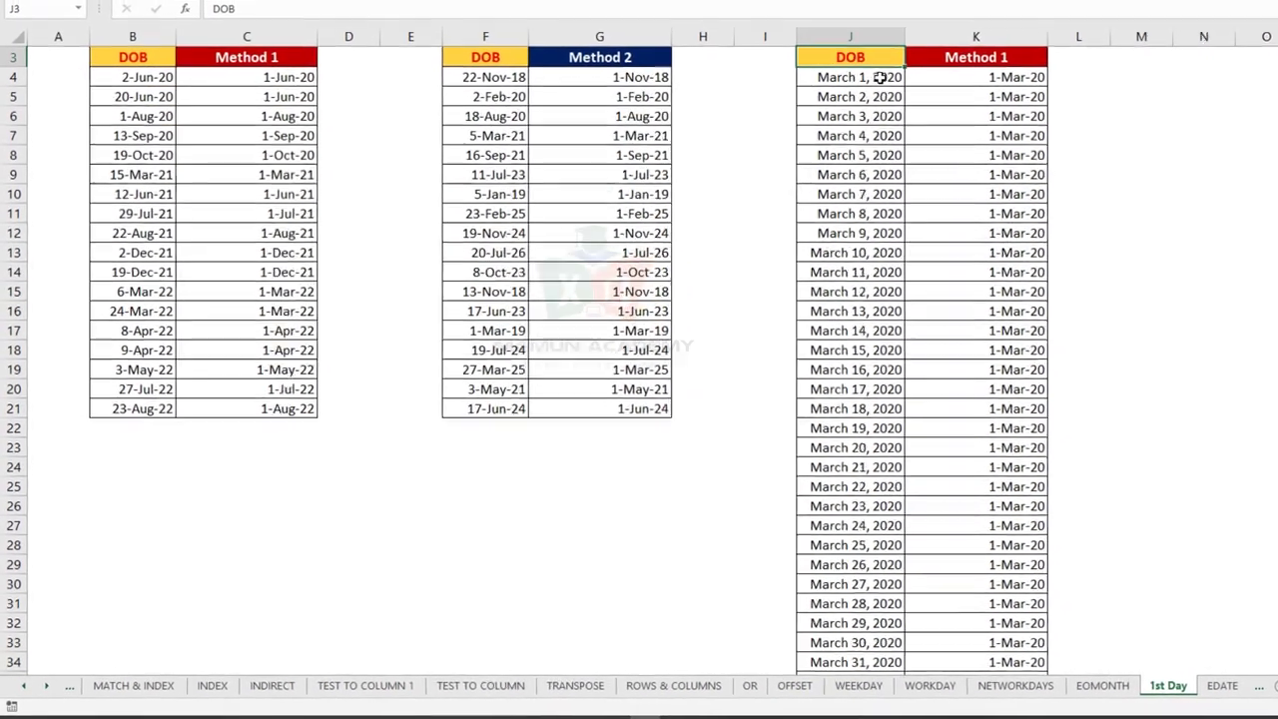
pyautogui.click(879, 77)
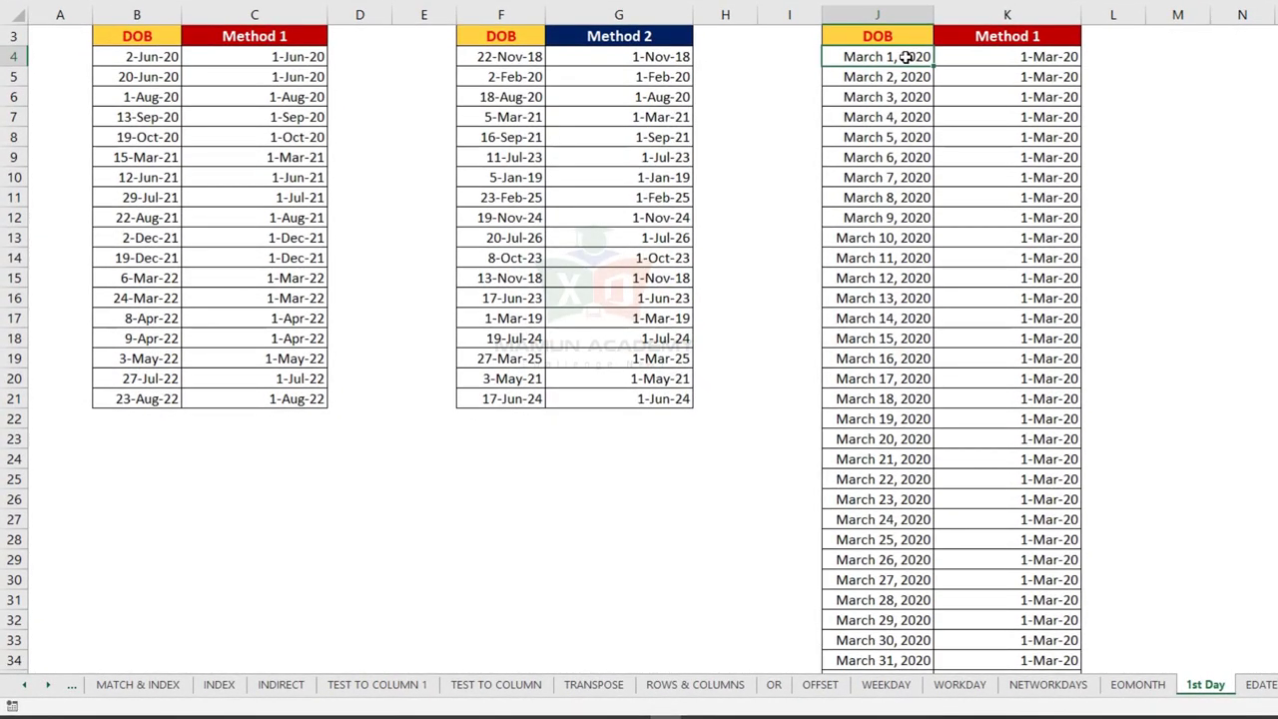
pyautogui.click(890, 216)
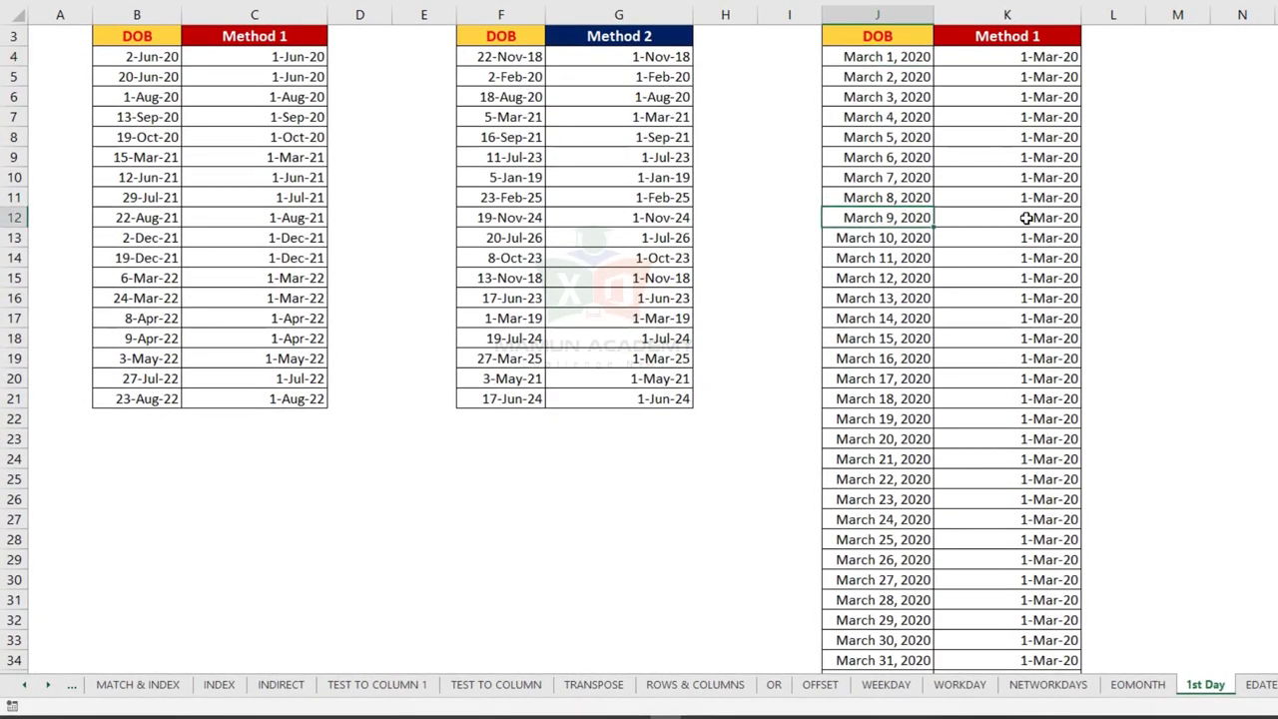
pyautogui.scroll(-3, 954, 220)
pyautogui.click(889, 502)
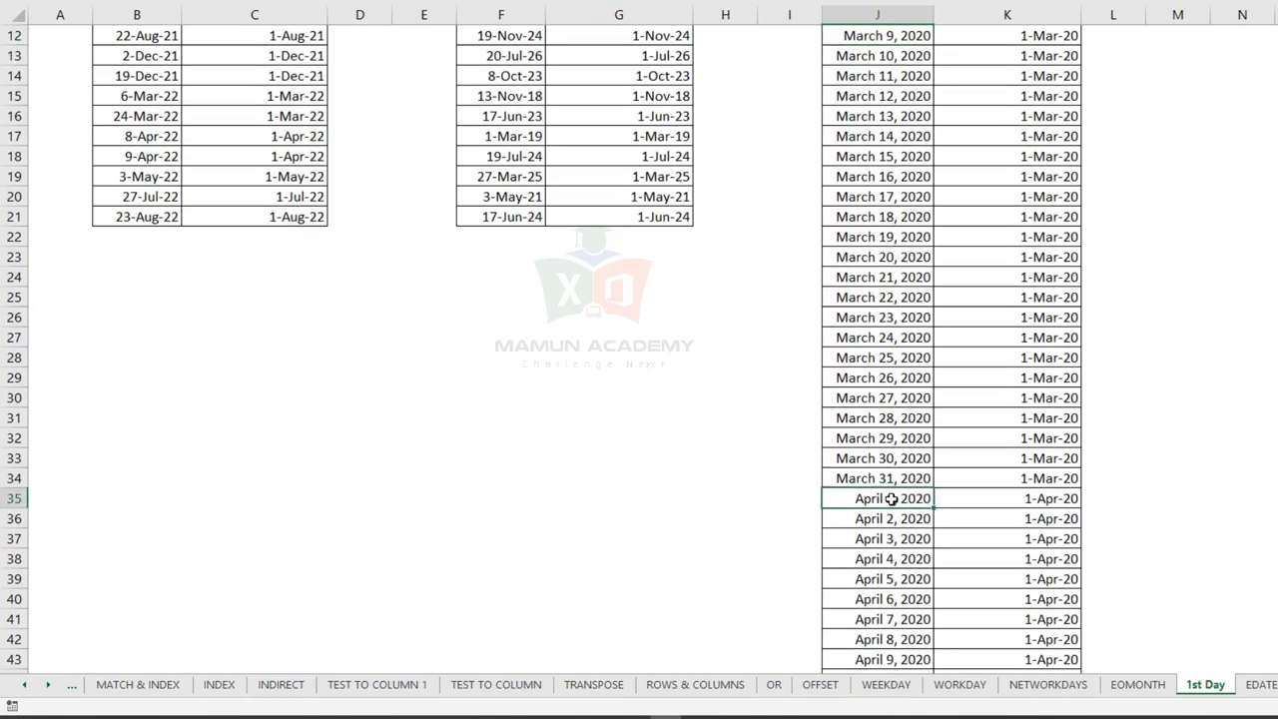
pyautogui.click(887, 482)
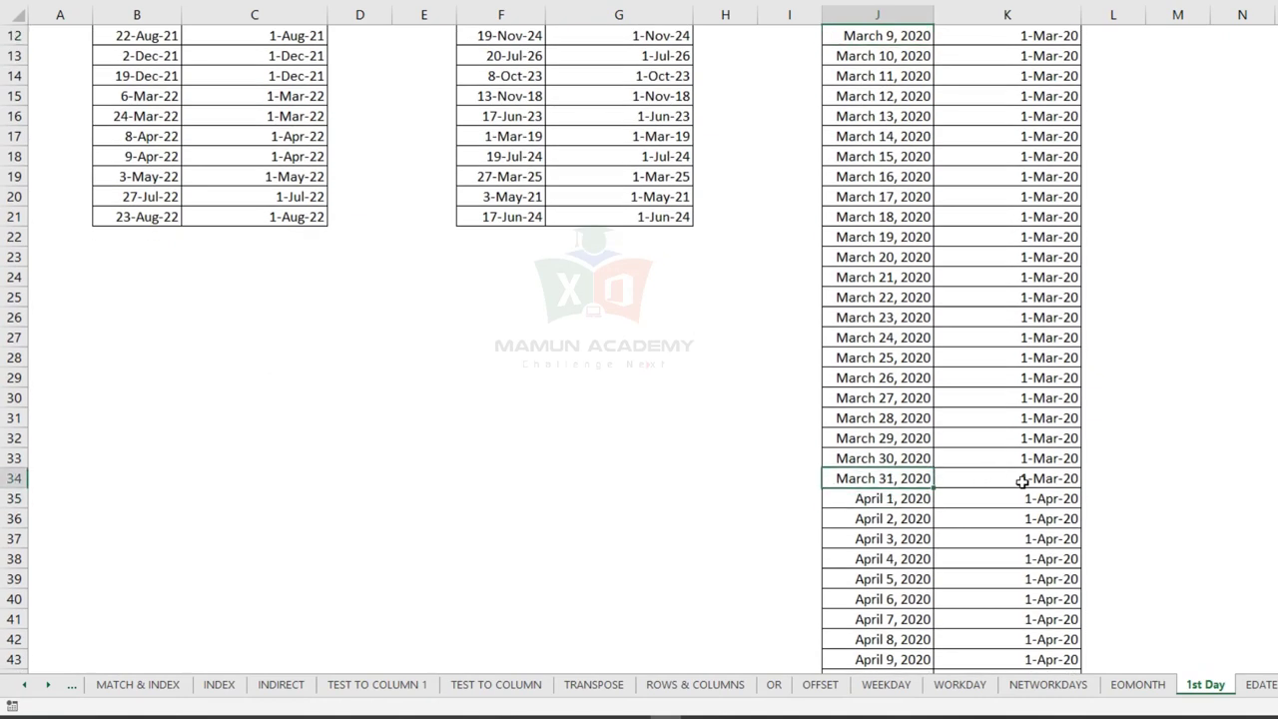
pyautogui.click(902, 501)
pyautogui.scroll(-2, 976, 438)
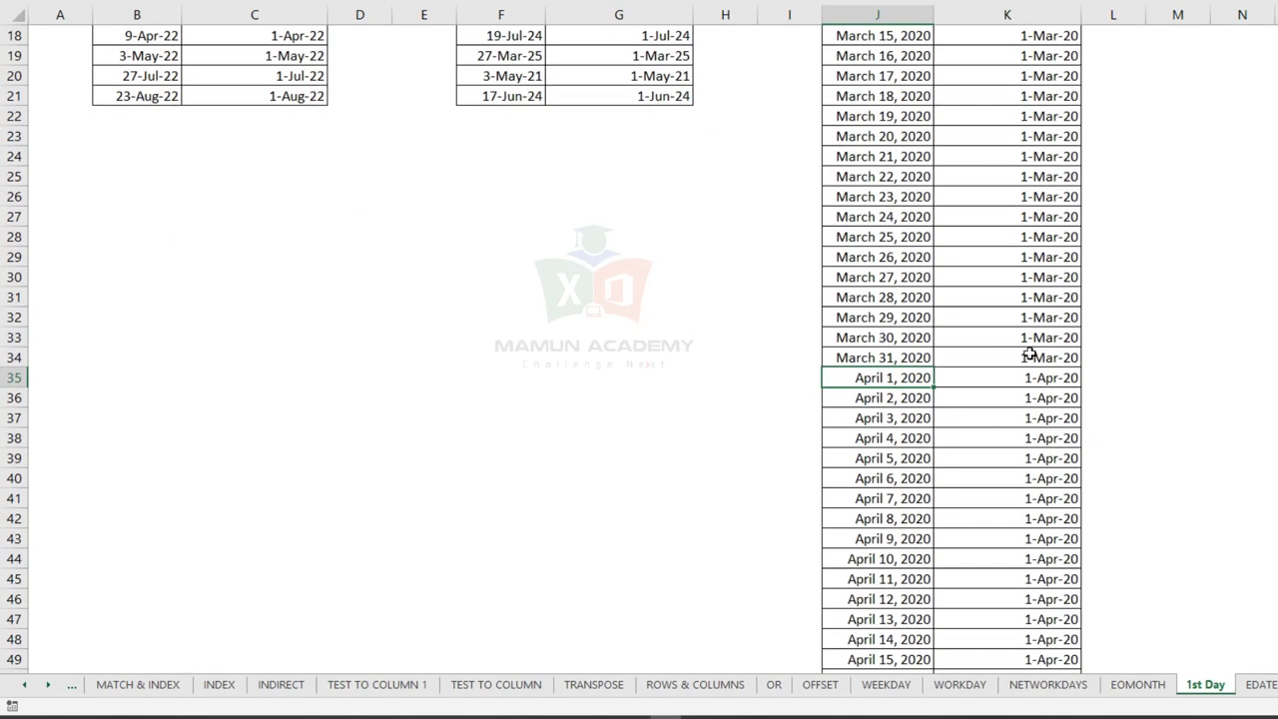
pyautogui.click(911, 394)
pyautogui.click(1018, 397)
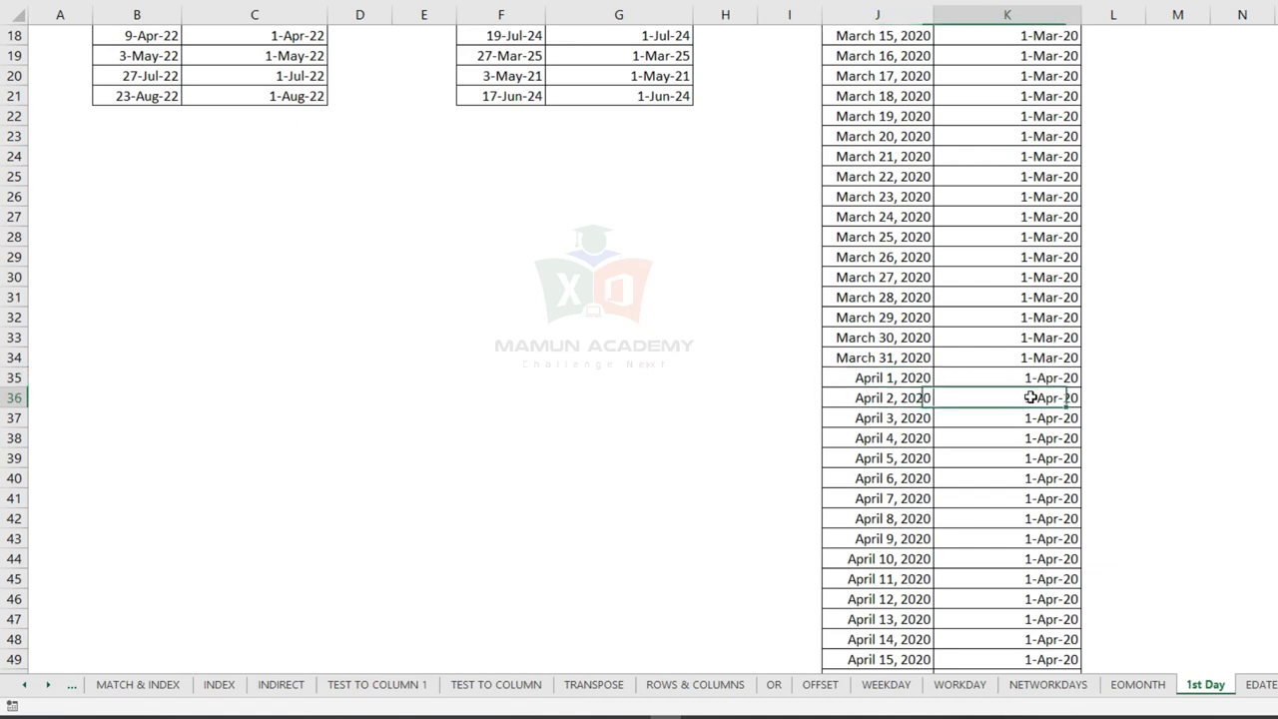
pyautogui.click(874, 16)
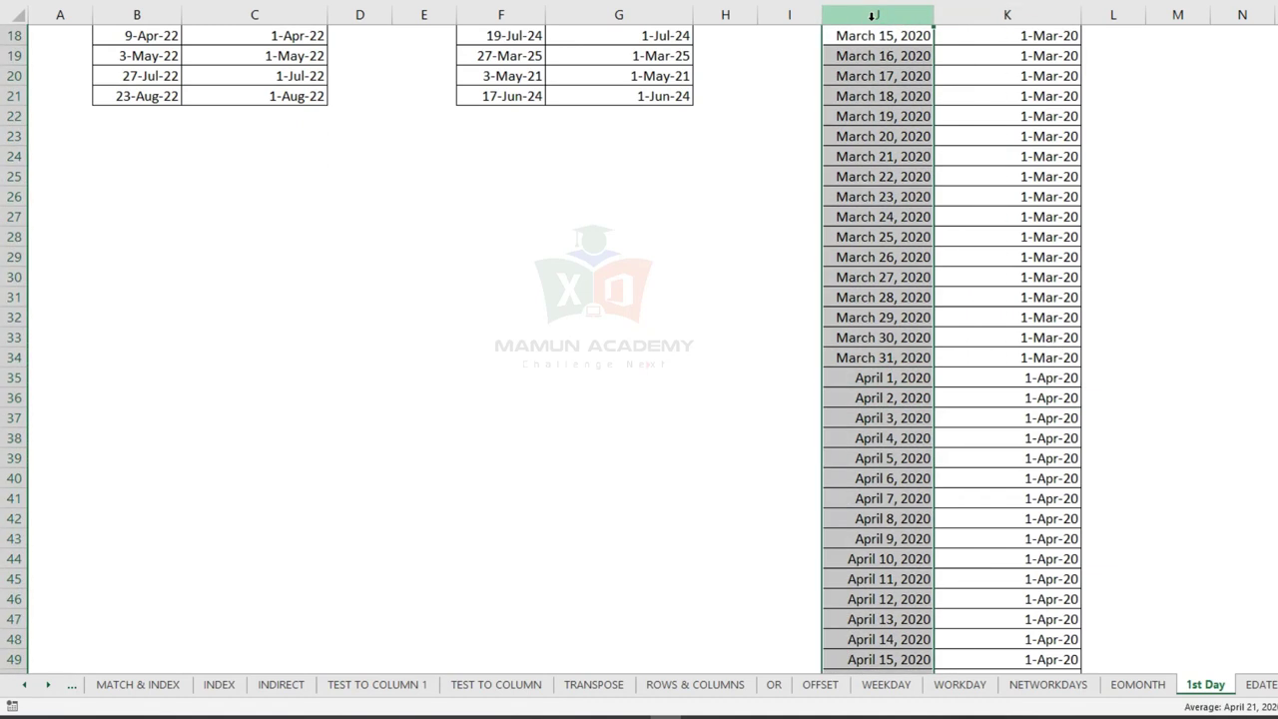
pyautogui.click(1010, 16)
pyautogui.scroll(6, 970, 253)
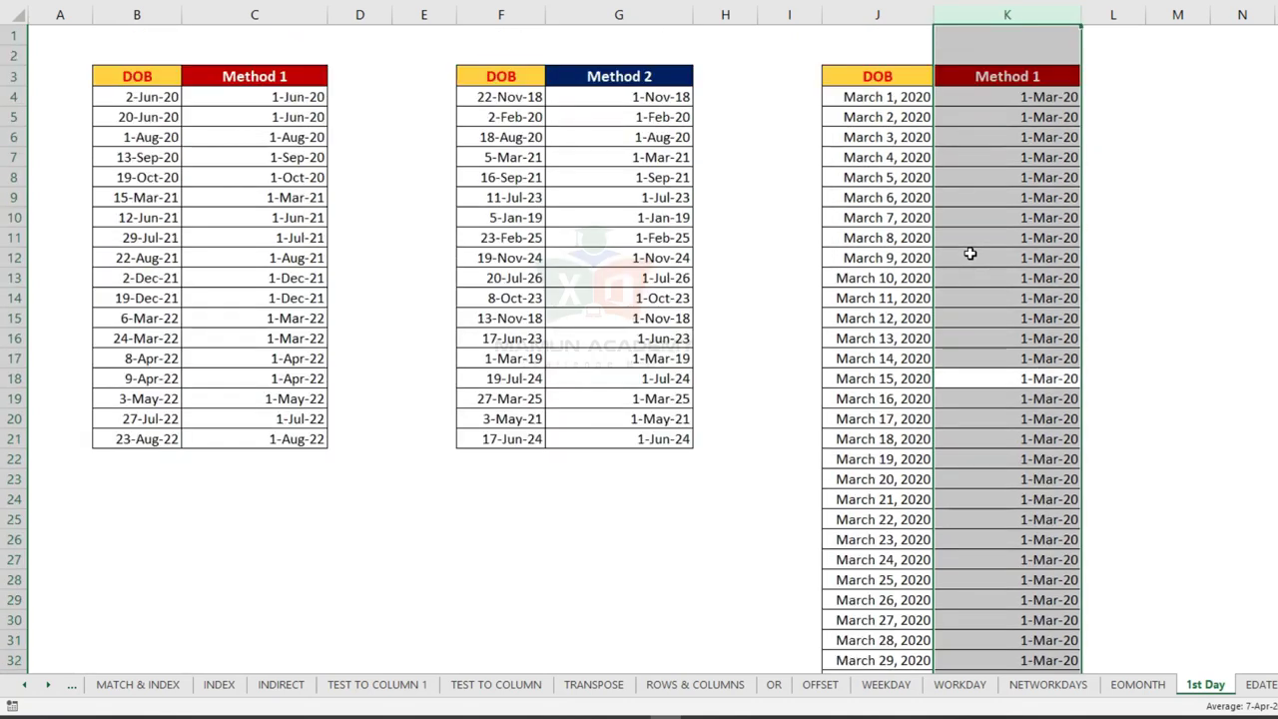
pyautogui.click(908, 97)
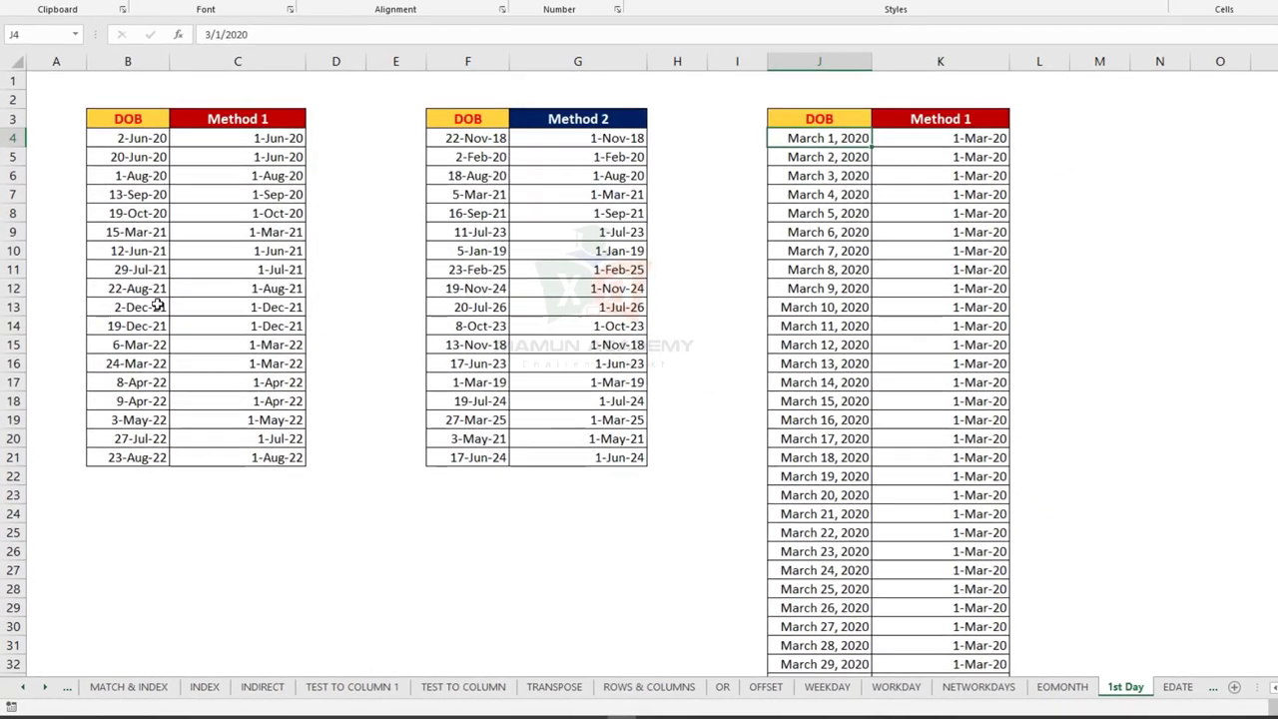
# Recalculate the RANDBETWEEN birth dates in the Method 2 table twice with F9
pyautogui.click(265, 585)
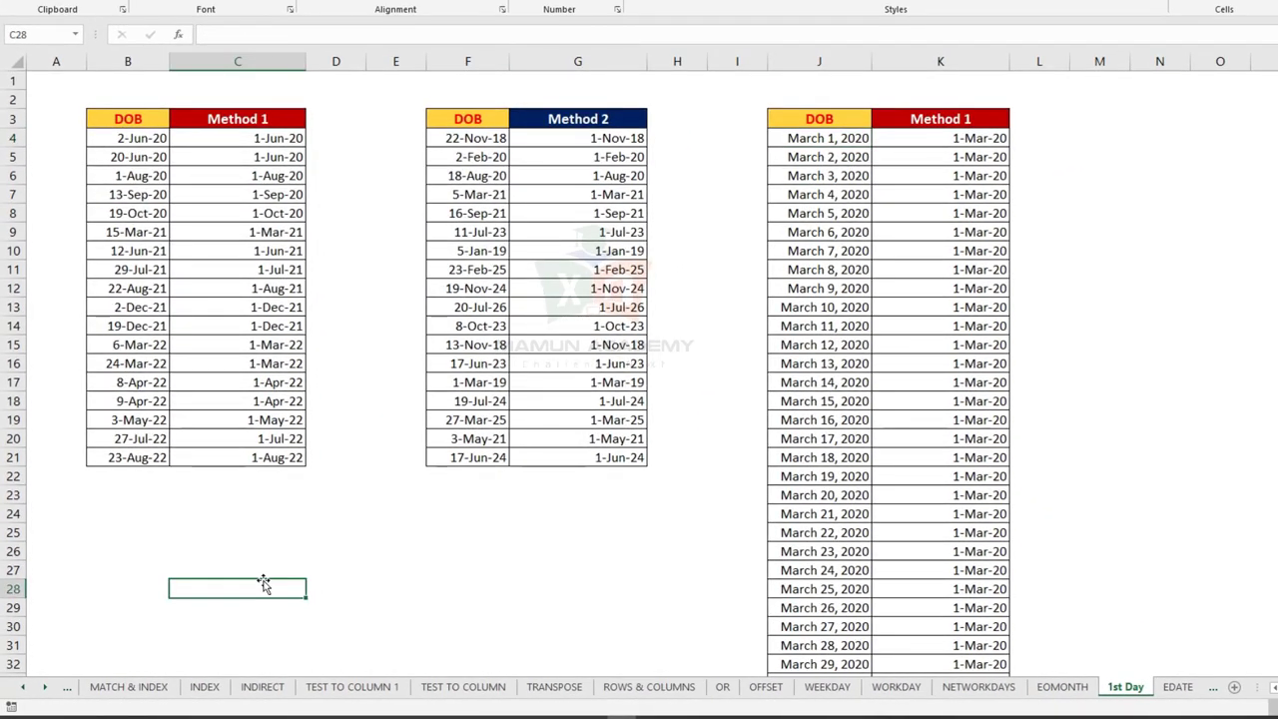
pyautogui.press('F9')
pyautogui.press('F9')
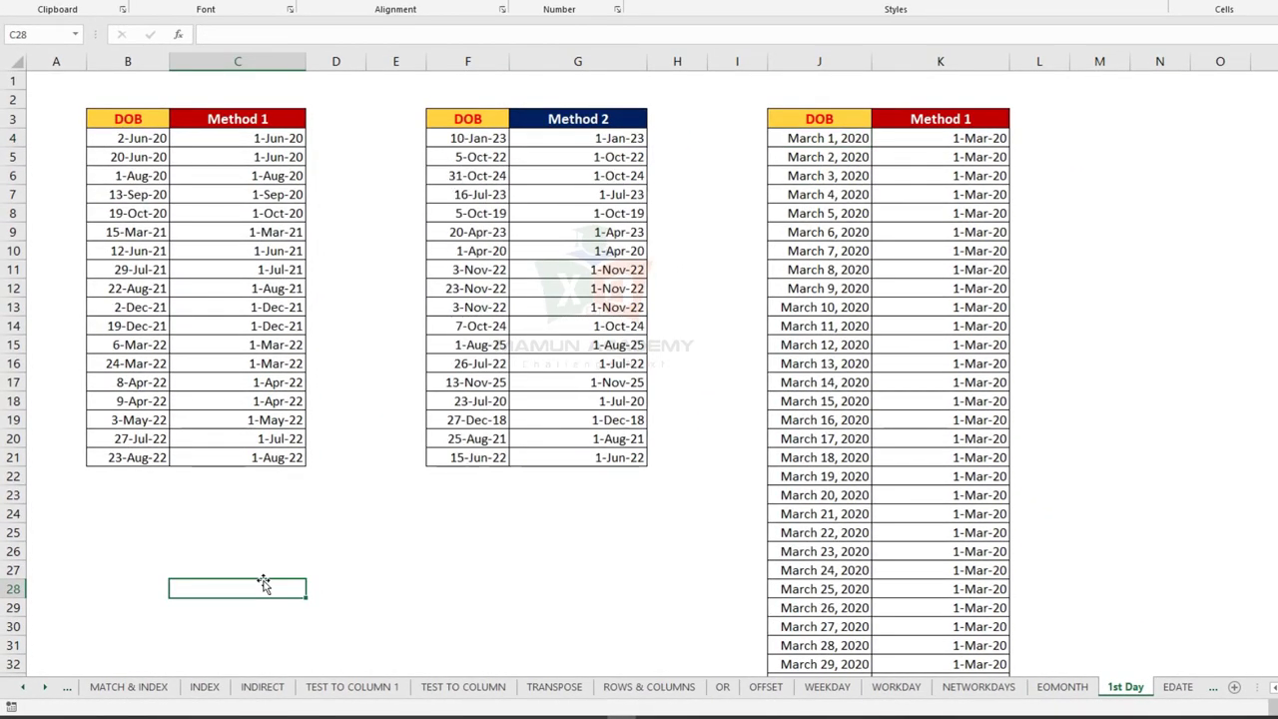
pyautogui.press('F9')
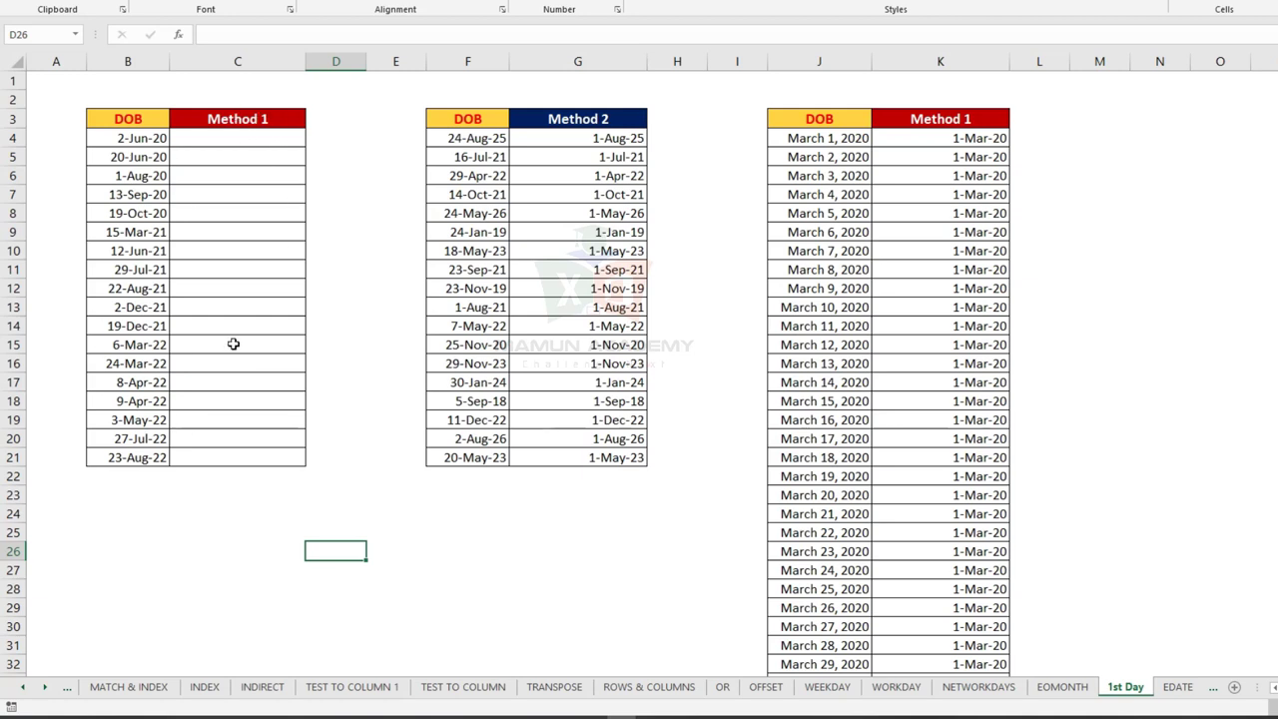
pyautogui.moveTo(286, 145); pyautogui.dragTo(271, 458)
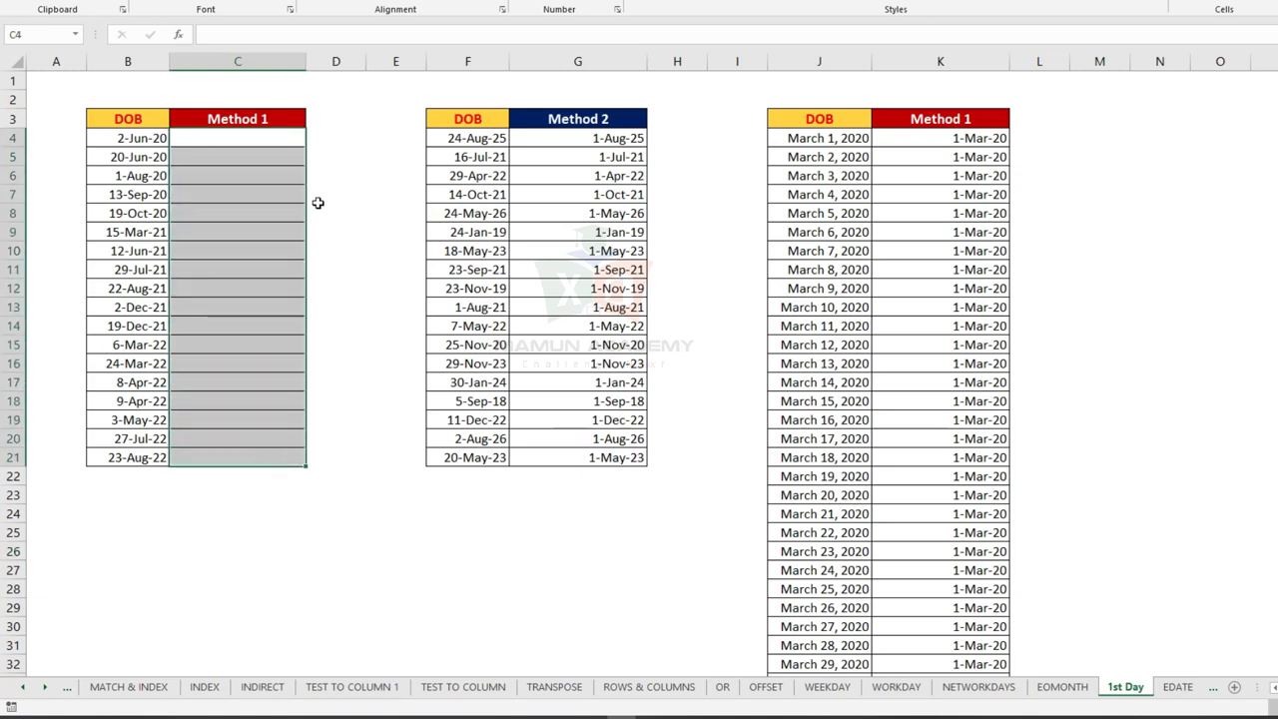
pyautogui.click(351, 147)
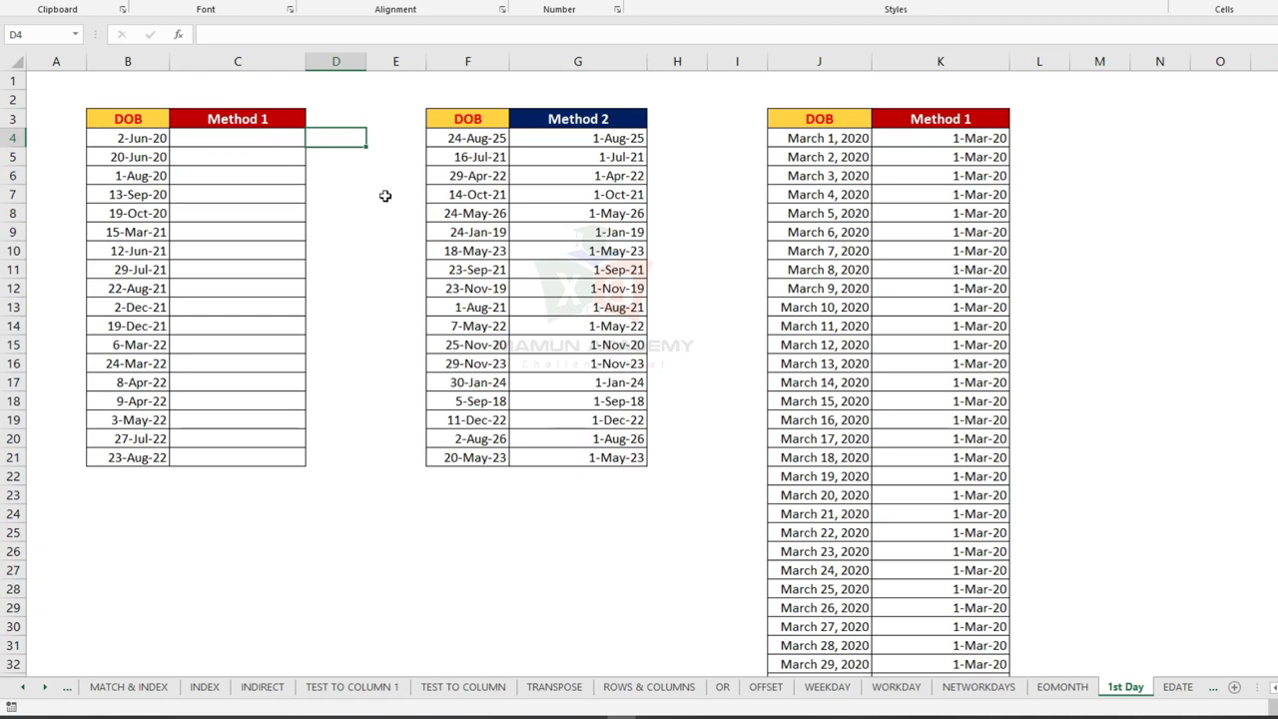
pyautogui.click(222, 65)
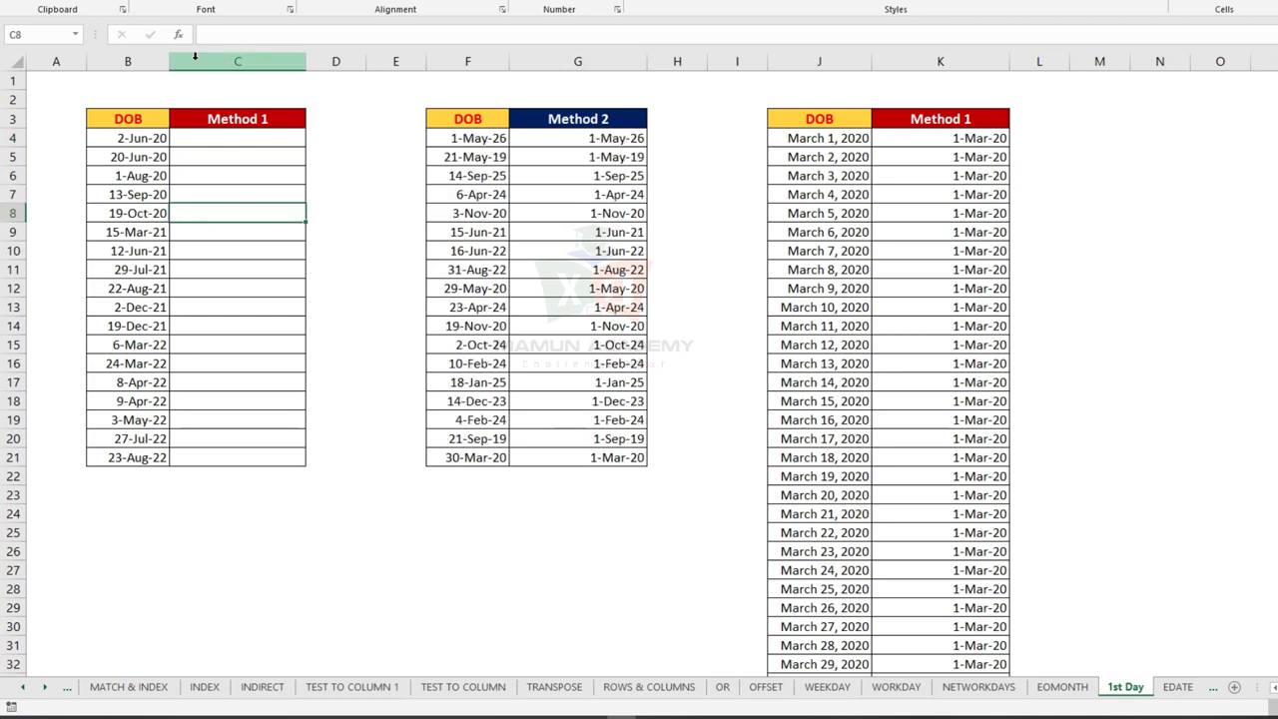
# Insert blank helper columns at column C beside DOB, then move to header cell C3
pyautogui.click(194, 60)
pyautogui.hotkey('ctrl', '+')
pyautogui.hotkey('ctrl', '+')
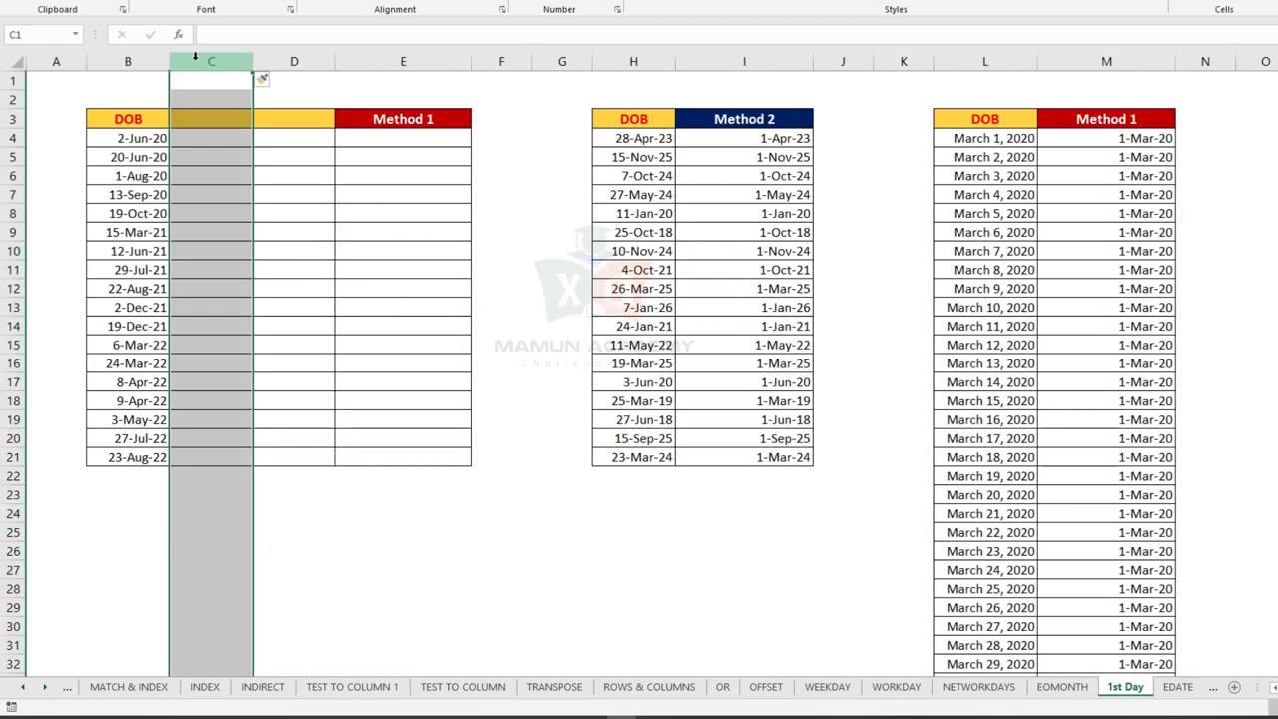
pyautogui.hotkey('ctrl', '+')
pyautogui.click(313, 213)
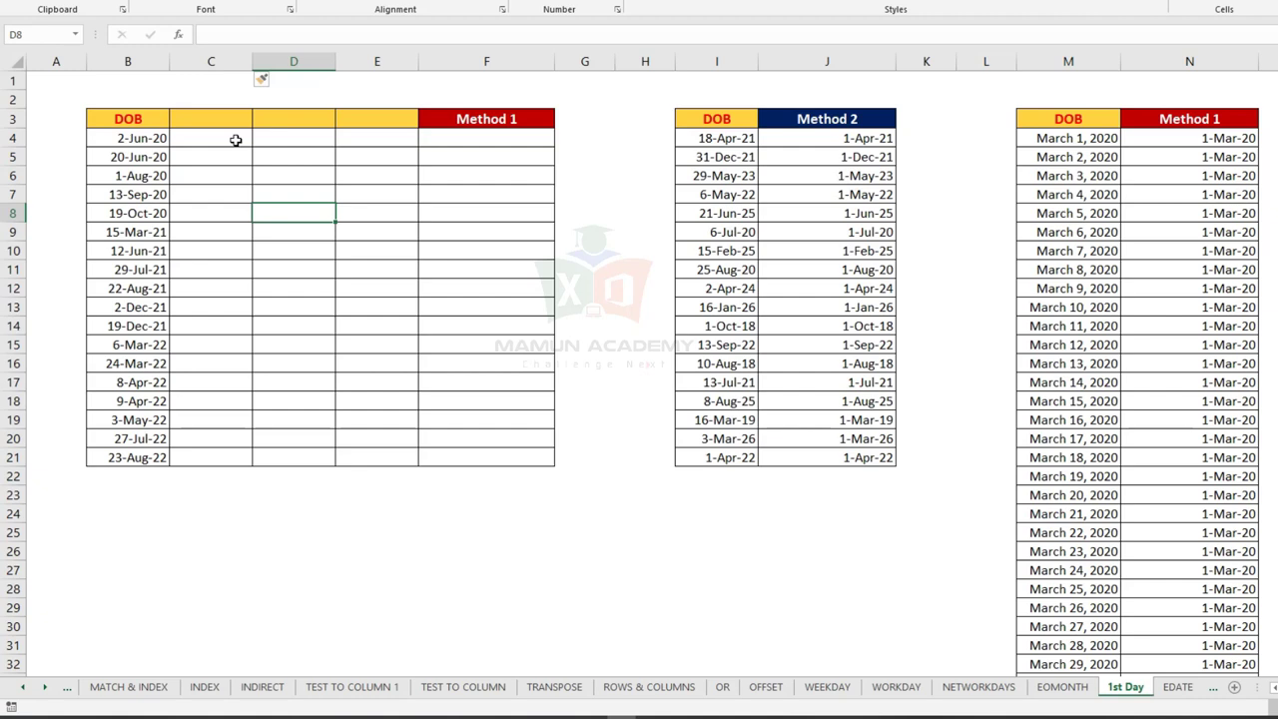
pyautogui.click(235, 140)
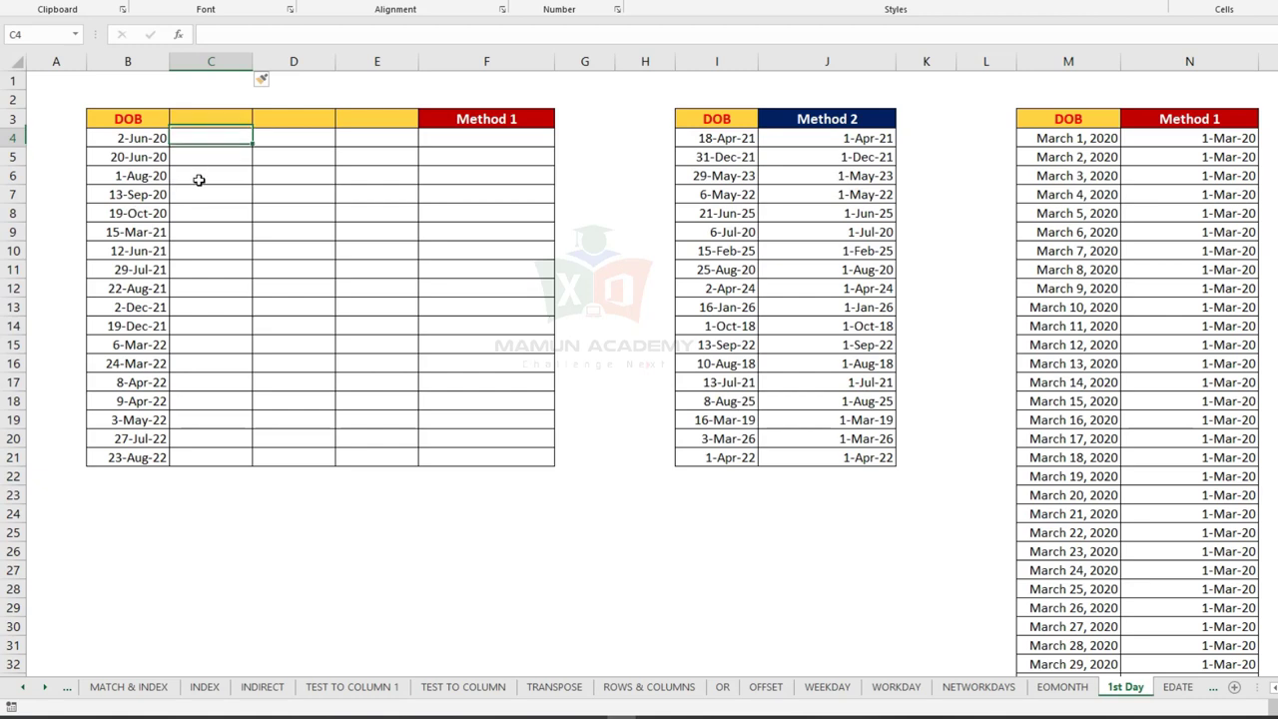
pyautogui.press('Up')
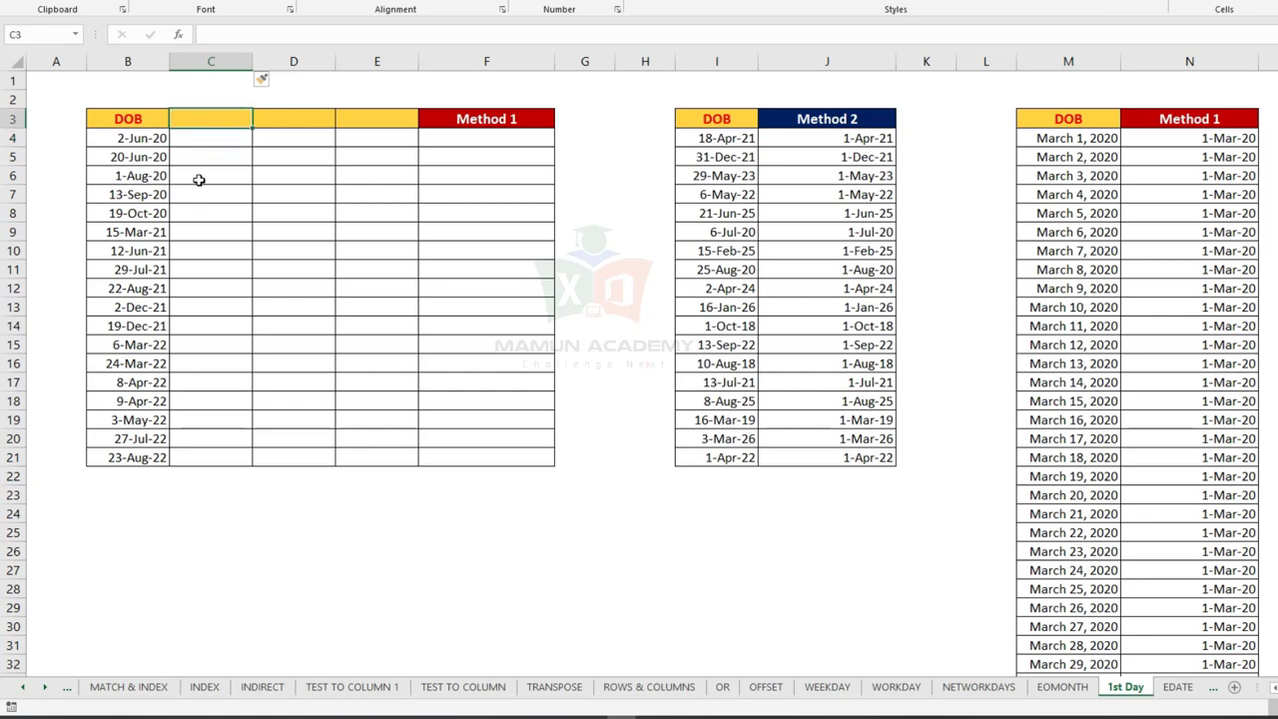
# Label C3 'Day' and enter =DAY(B4) in C4, formatted as General
pyautogui.write('Day')
pyautogui.press('Return')
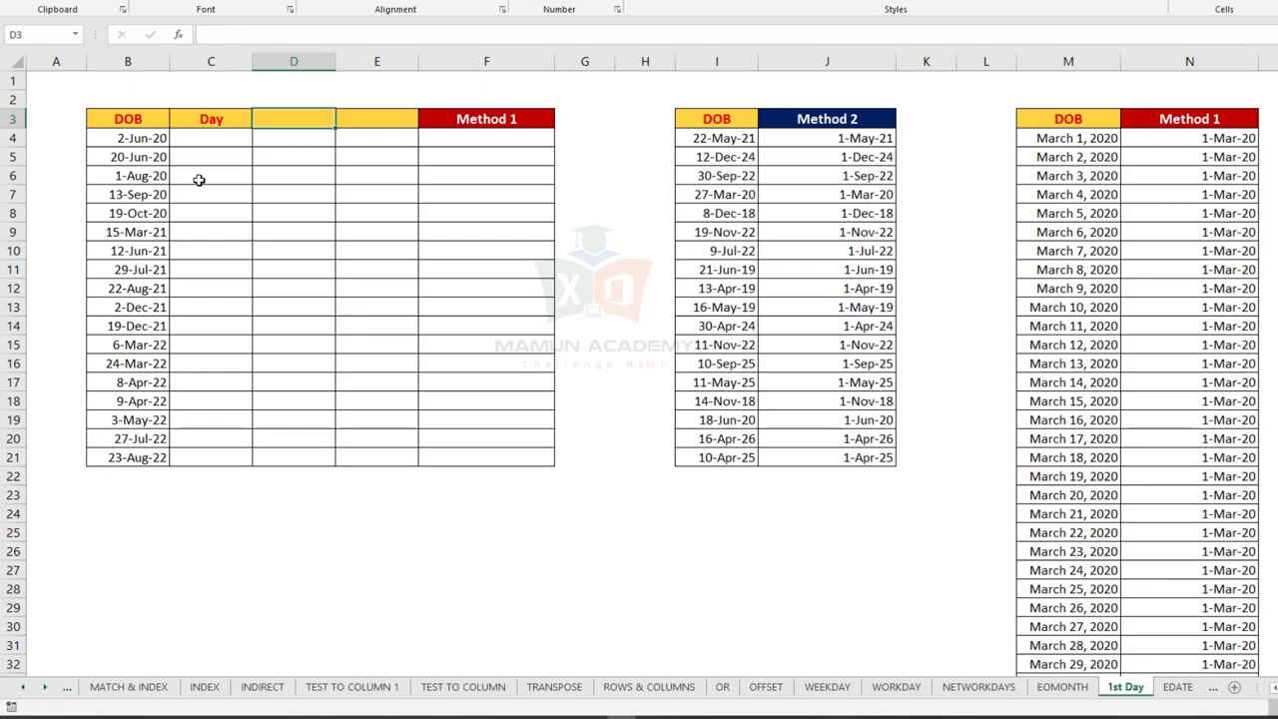
pyautogui.write('=')
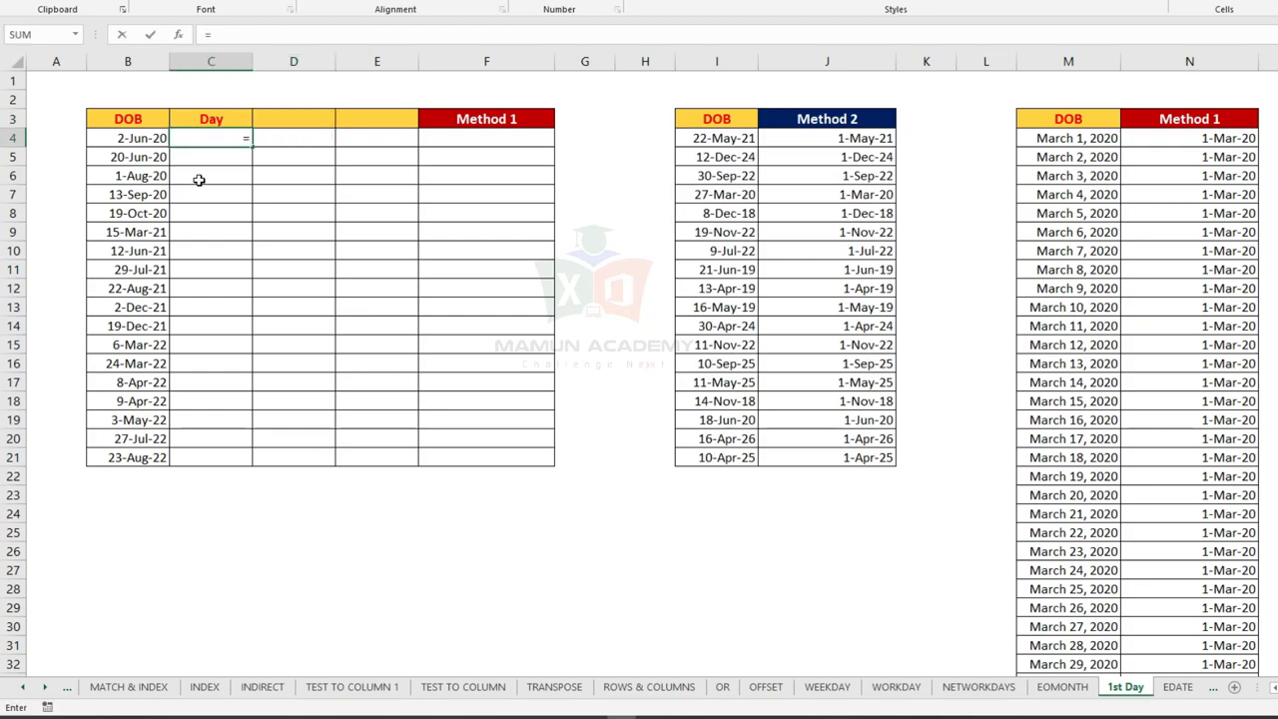
pyautogui.write('day')
pyautogui.press('Tab')
pyautogui.press('Left')
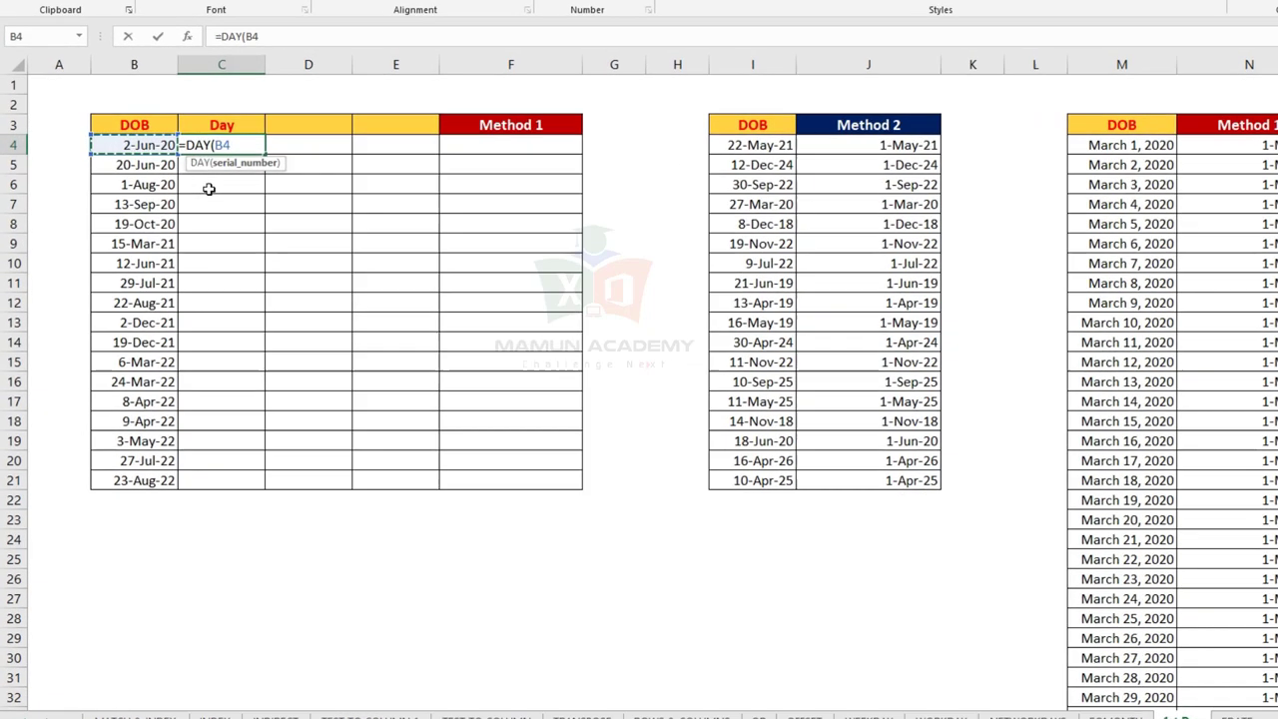
pyautogui.write(')')
pyautogui.press('Return')
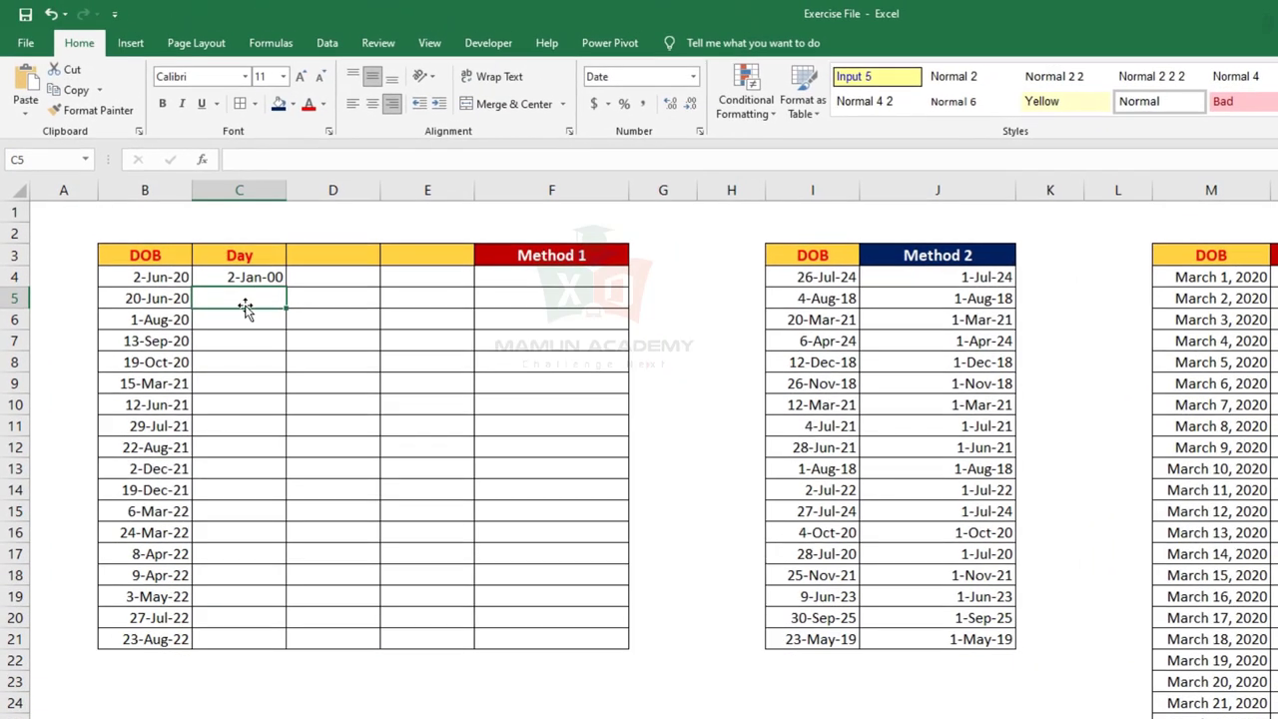
pyautogui.click(261, 280)
pyautogui.click(695, 75)
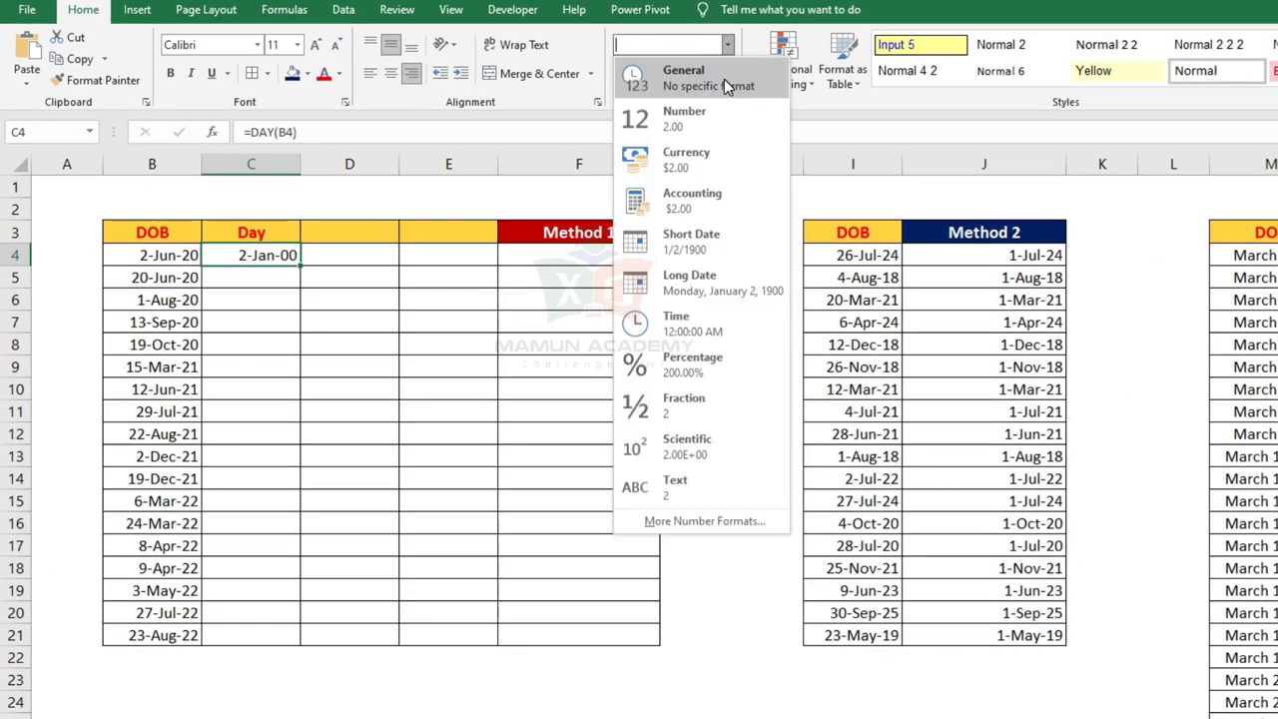
pyautogui.click(735, 86)
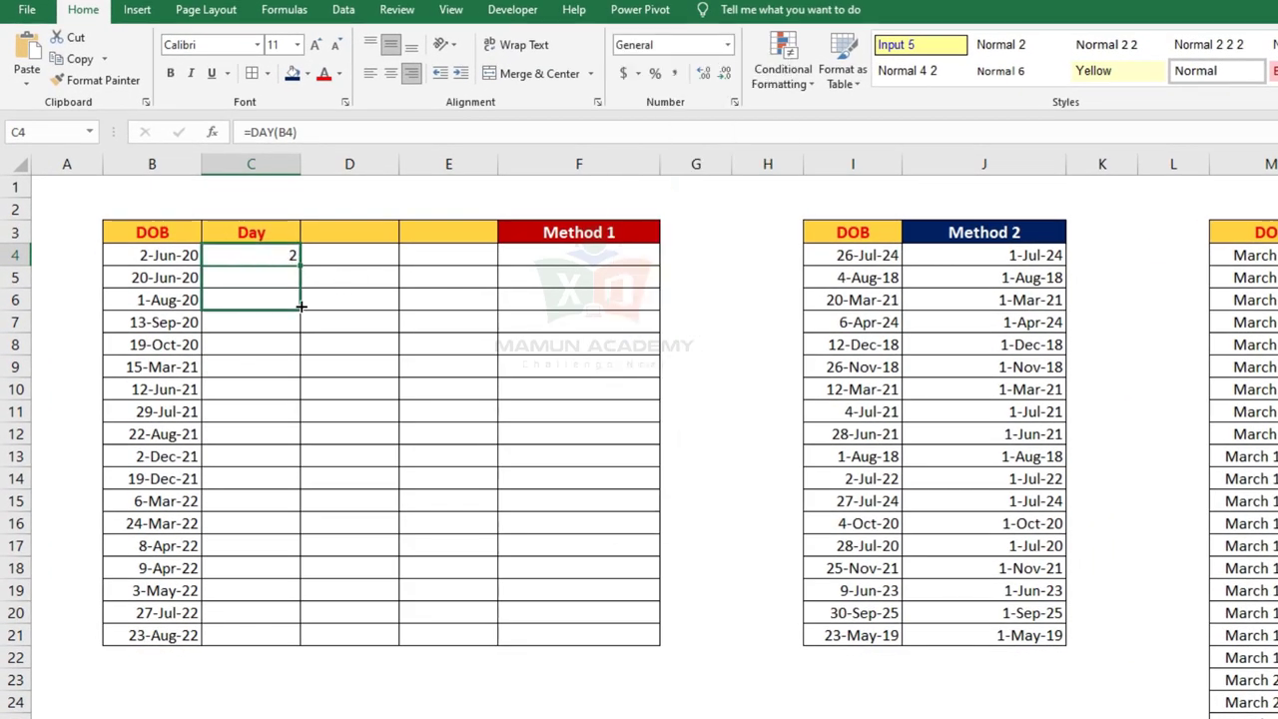
# Fill the =DAY(B4) formula down to C21 and check the last row's result
pyautogui.moveTo(301, 264); pyautogui.dragTo(300, 286)
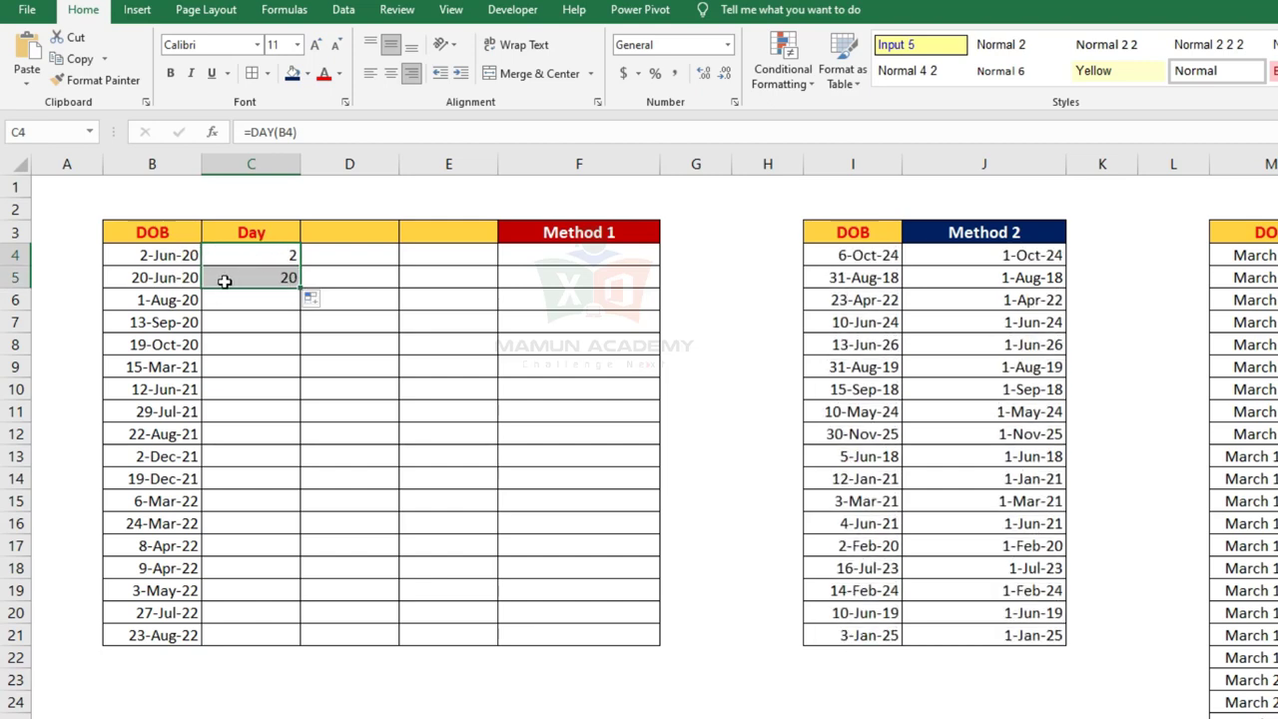
pyautogui.moveTo(301, 288); pyautogui.dragTo(298, 647)
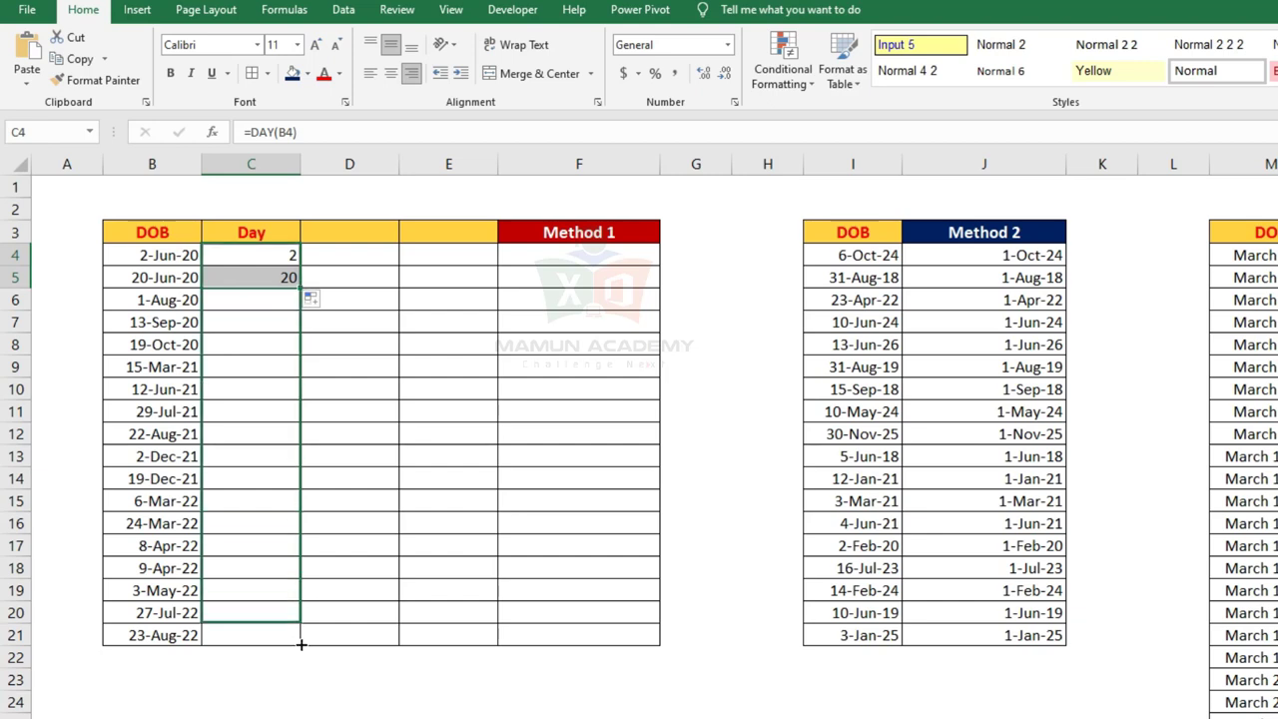
pyautogui.click(166, 638)
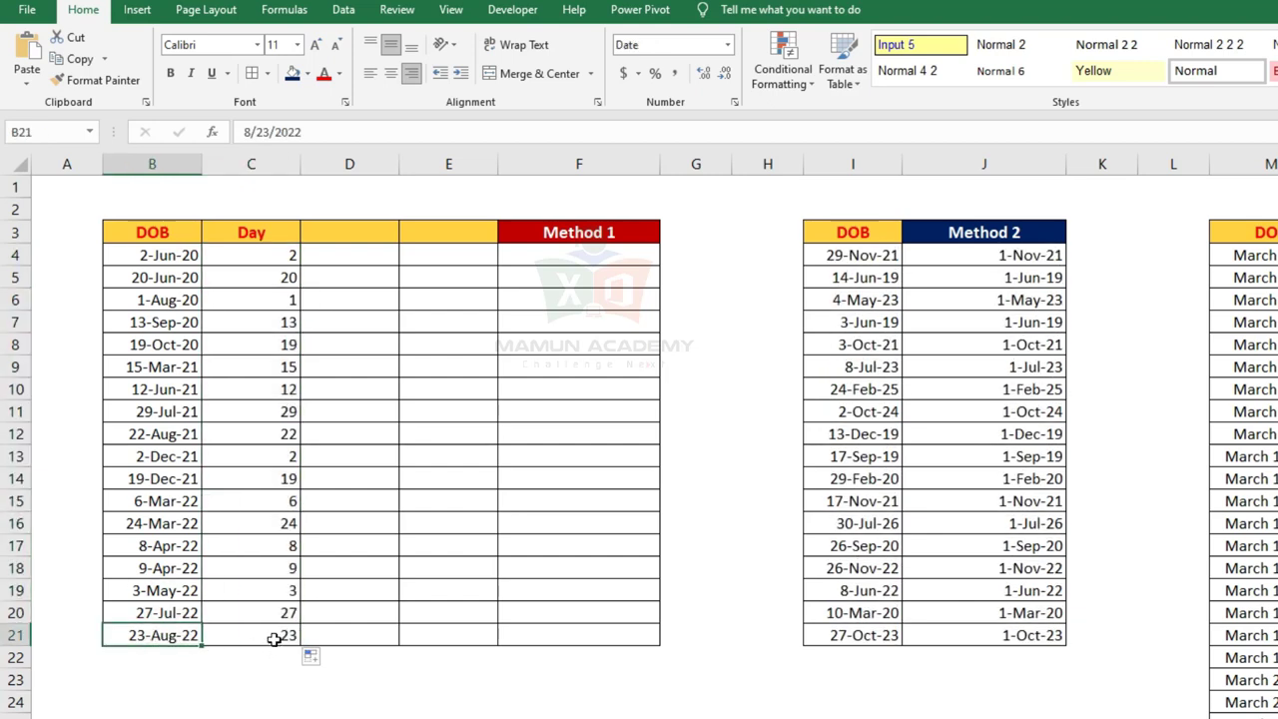
pyautogui.click(274, 639)
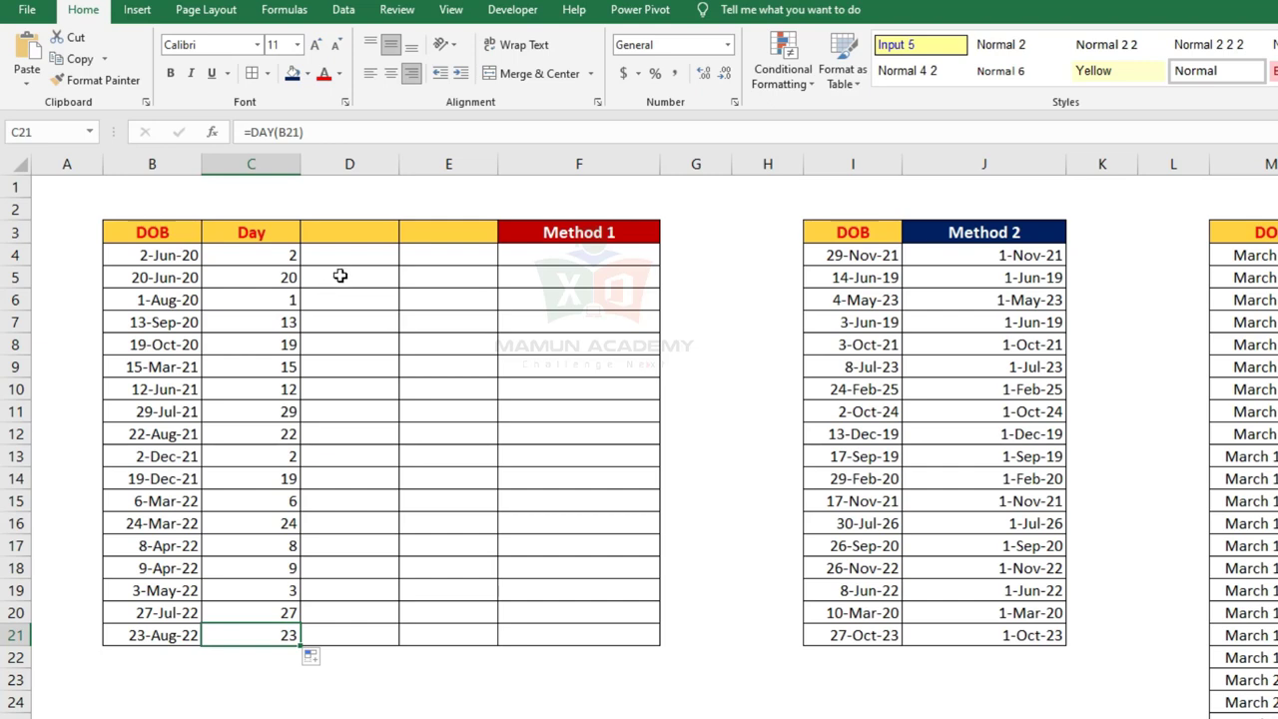
pyautogui.click(369, 259)
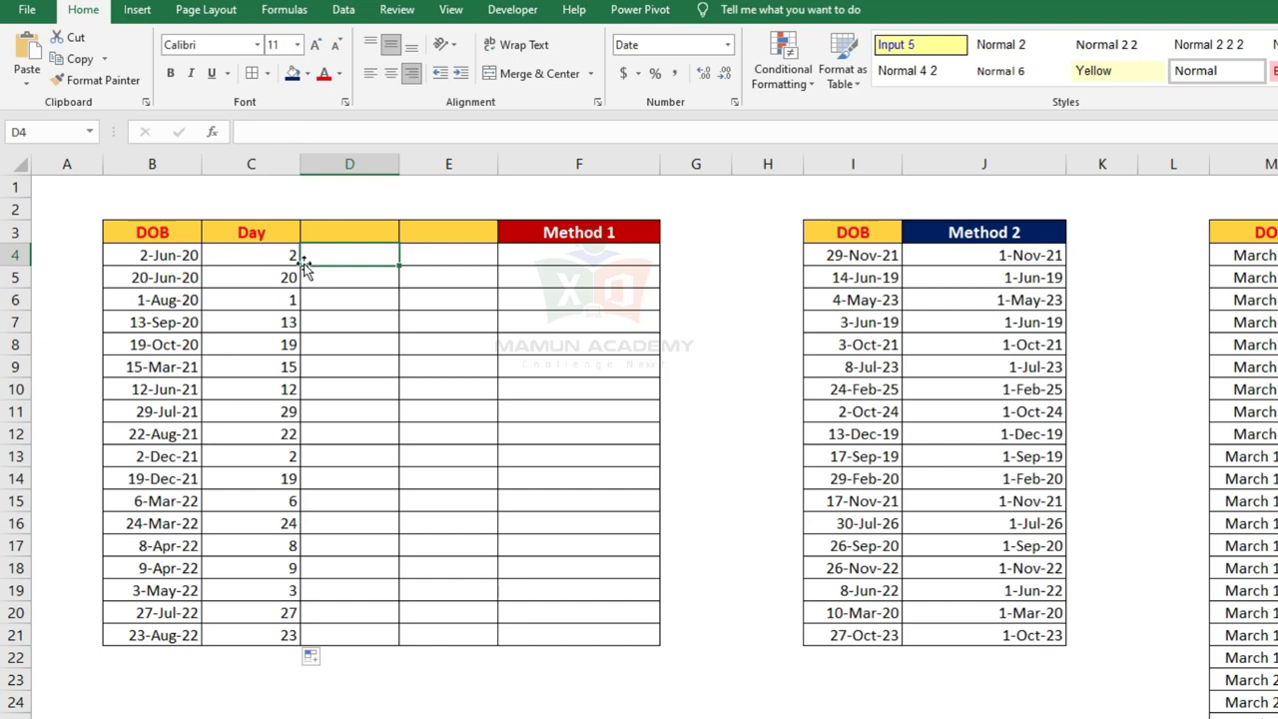
# Enter =B4 in D4 and fill it down to D21
pyautogui.write('=')
pyautogui.click(180, 255)
pyautogui.press('Return')
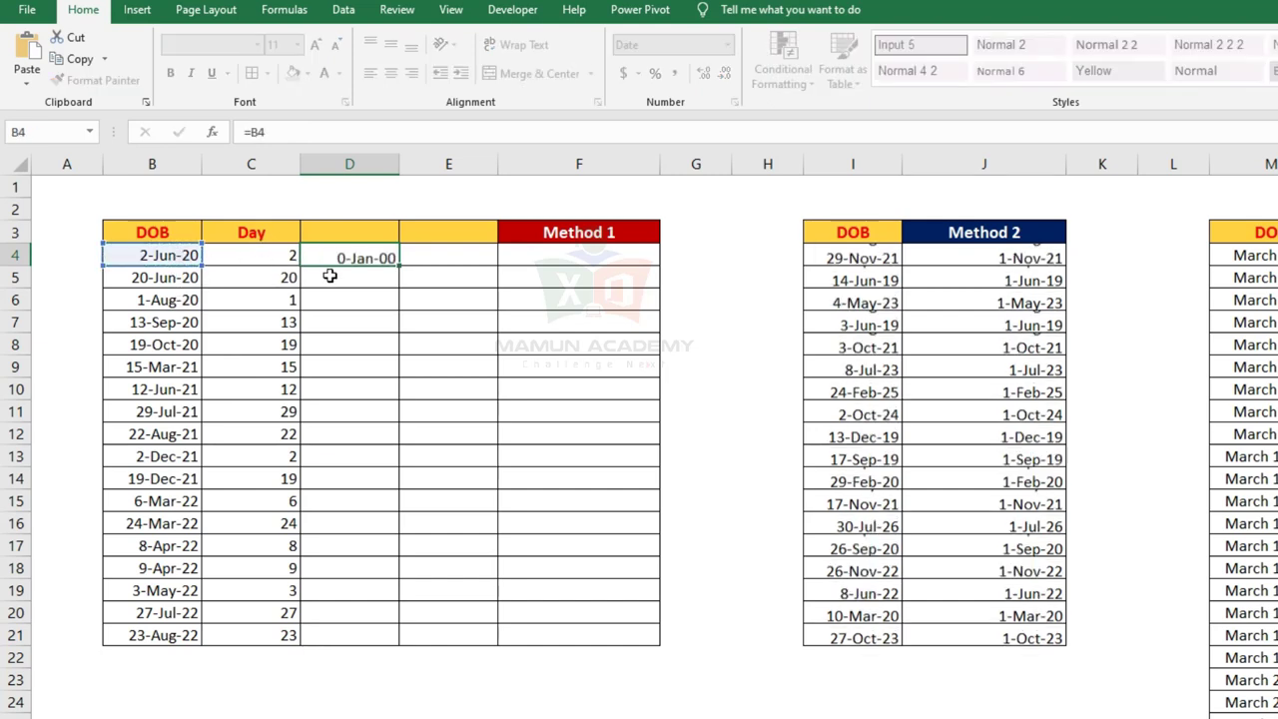
pyautogui.click(344, 257)
pyautogui.moveTo(398, 266); pyautogui.dragTo(396, 640)
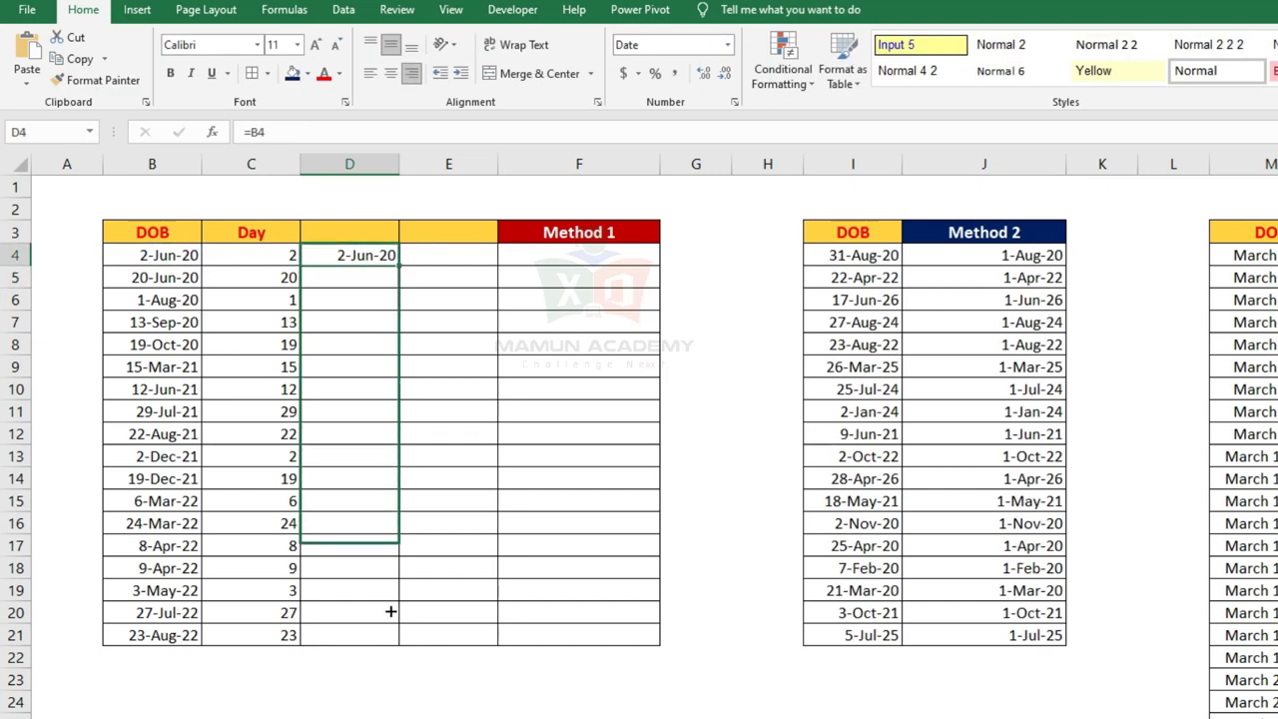
# Format D4:D21 as General so the dates show as serials like 43984
pyautogui.click(448, 258)
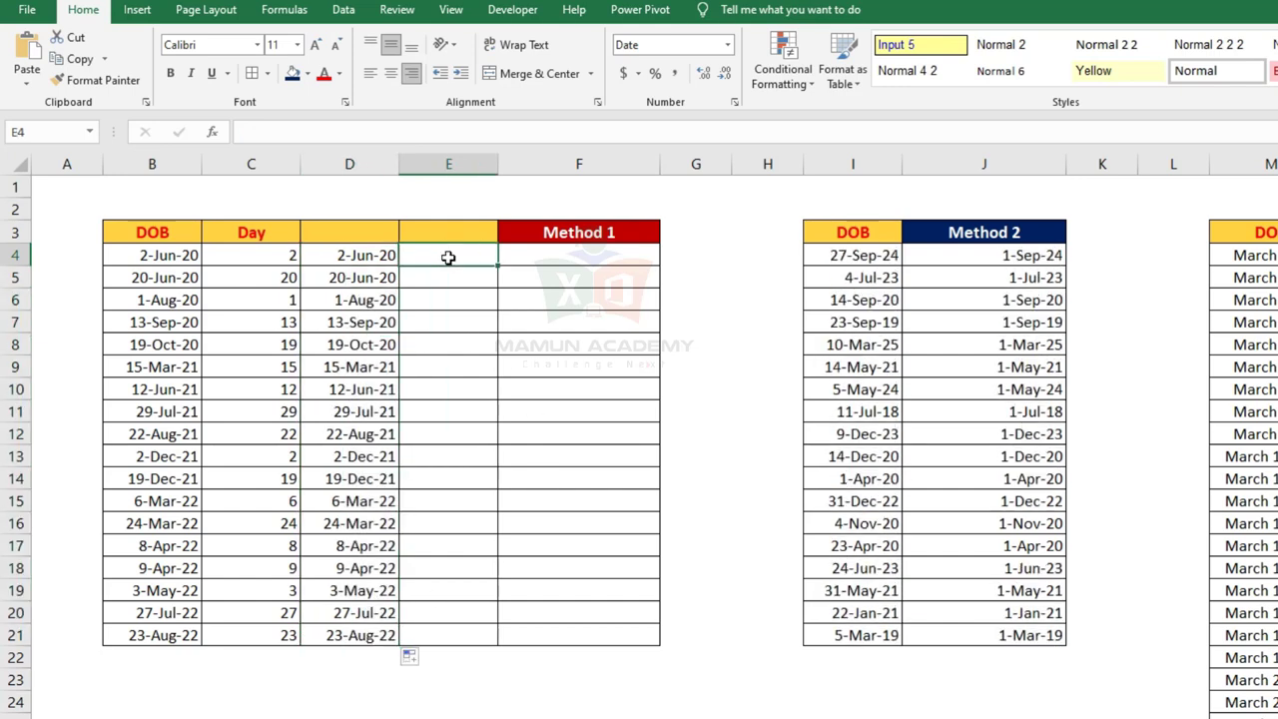
pyautogui.press('Left')
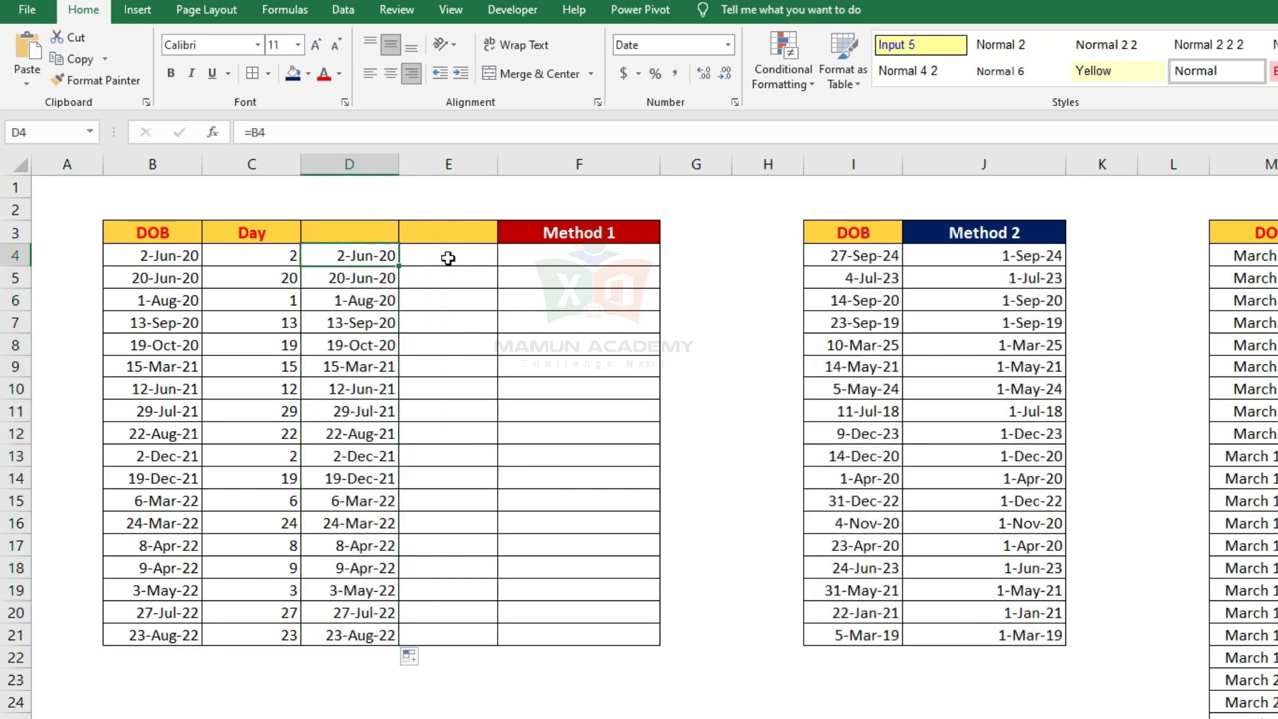
pyautogui.hotkey('ctrl', 'shift', 'Down')
pyautogui.click(727, 52)
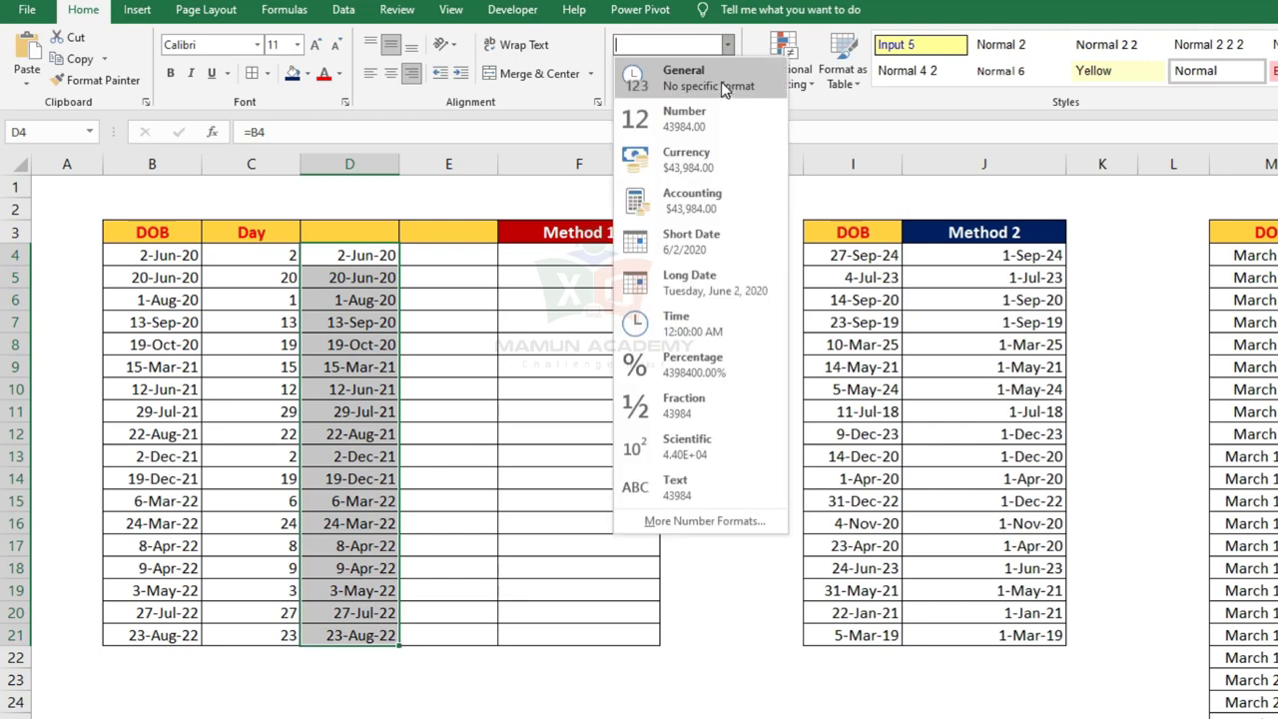
pyautogui.click(729, 88)
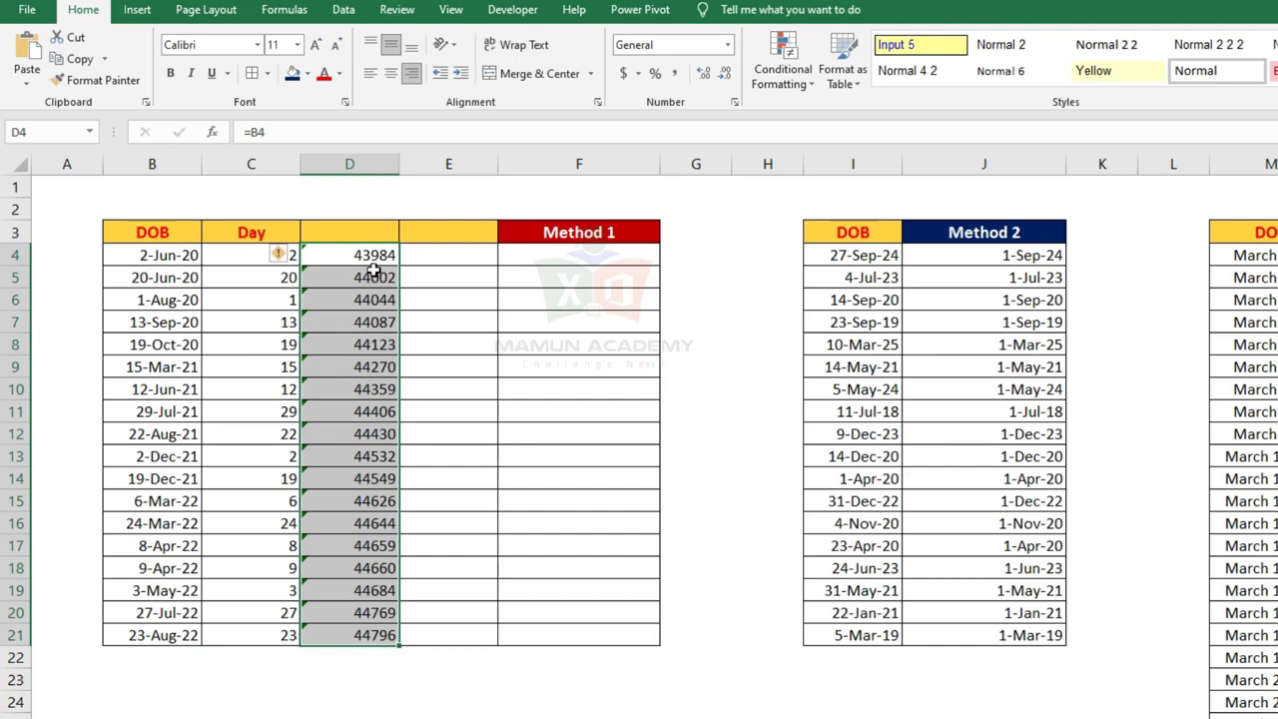
pyautogui.hotkey('ctrl', 'shift', '3')
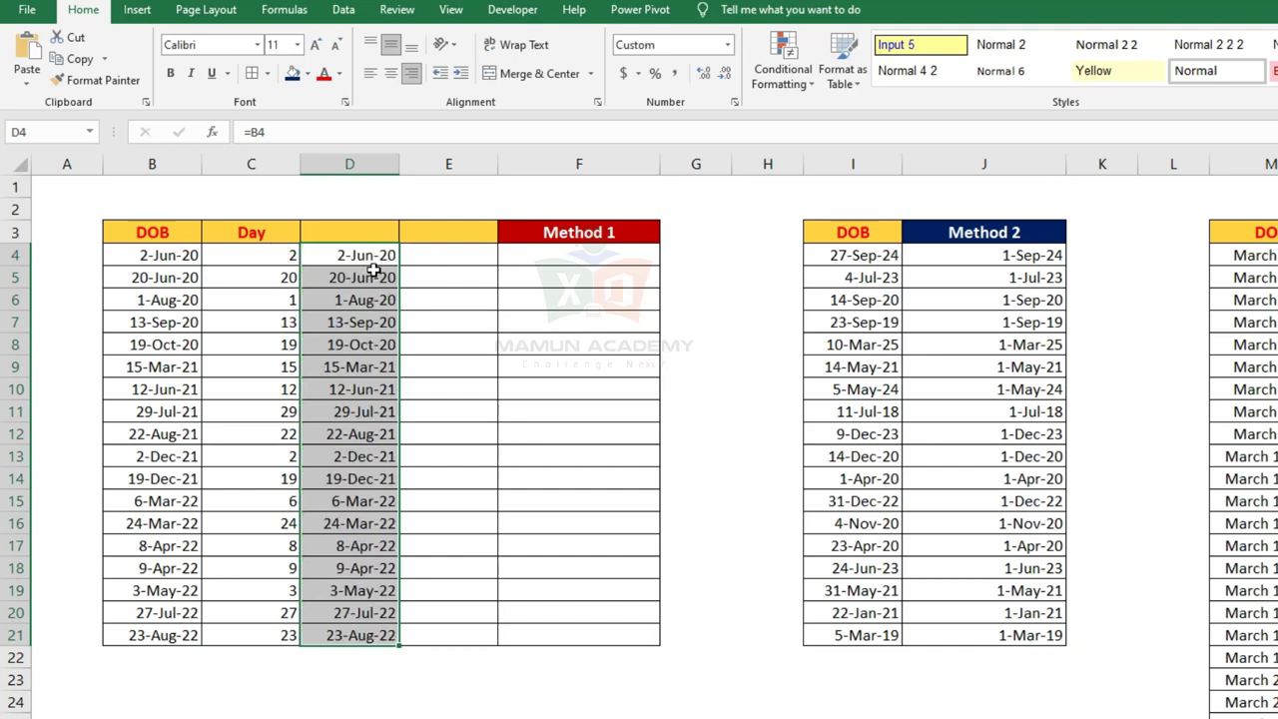
pyautogui.hotkey('ctrl', 'shift', '~')
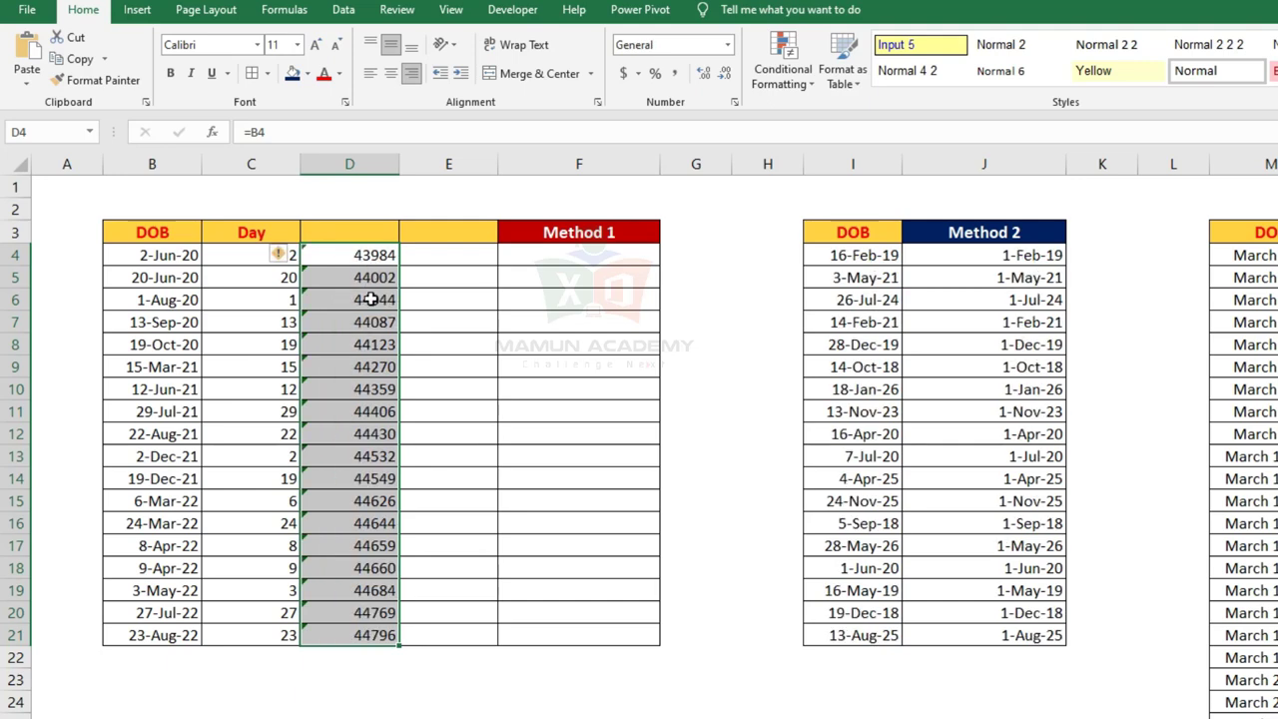
pyautogui.click(459, 260)
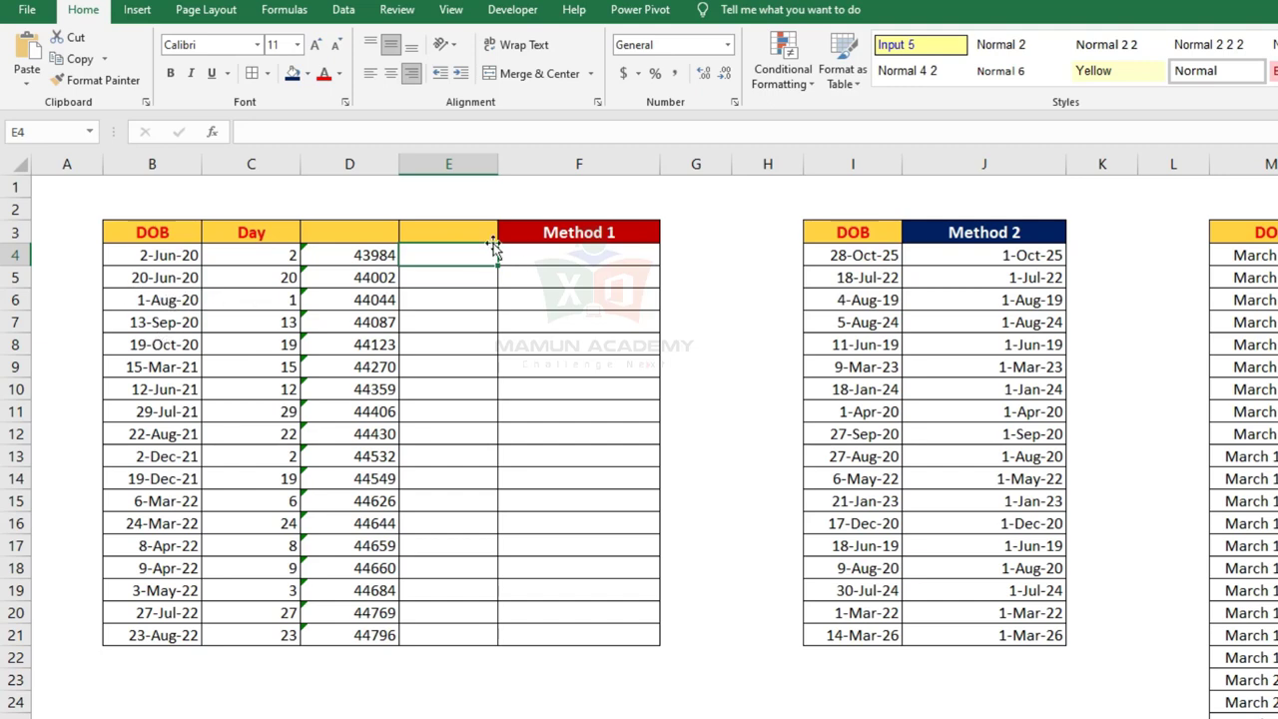
pyautogui.write('=')
# Enter =B4-C4 in E4 and format the result as a number
pyautogui.press('Left')
pyautogui.press('Left')
pyautogui.press('Left')
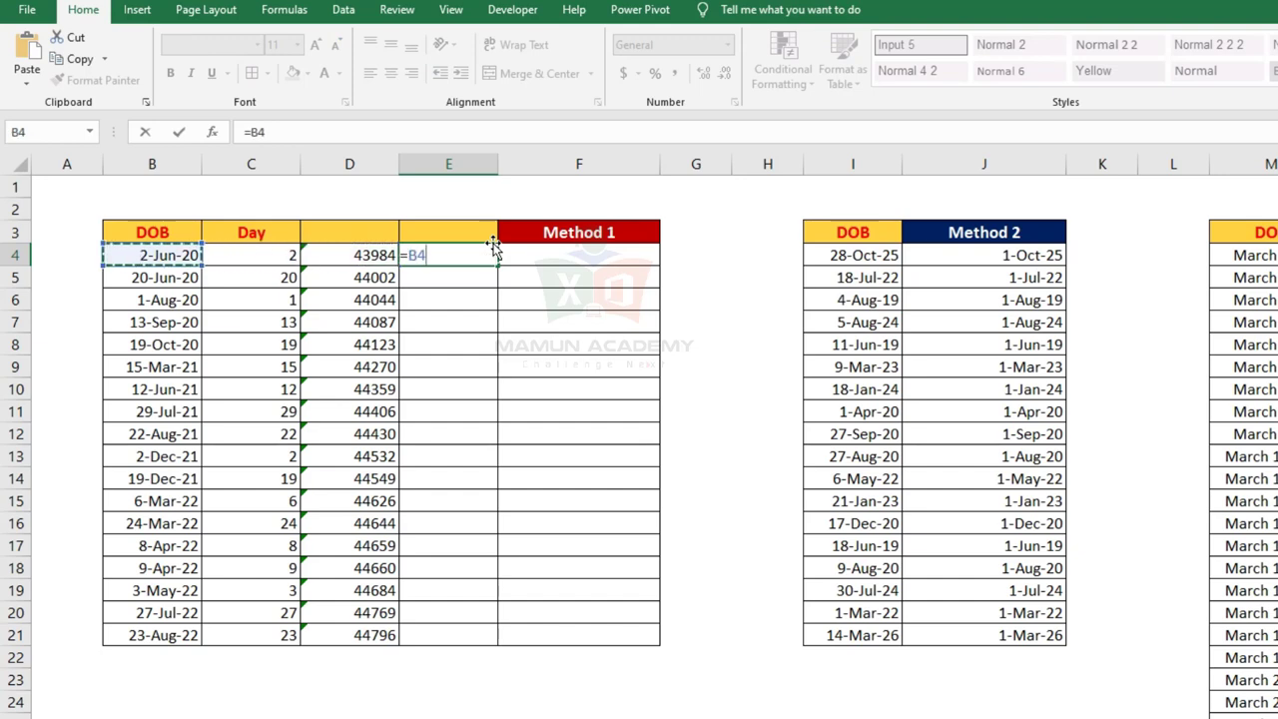
pyautogui.write('-')
pyautogui.press('Left')
pyautogui.press('Left')
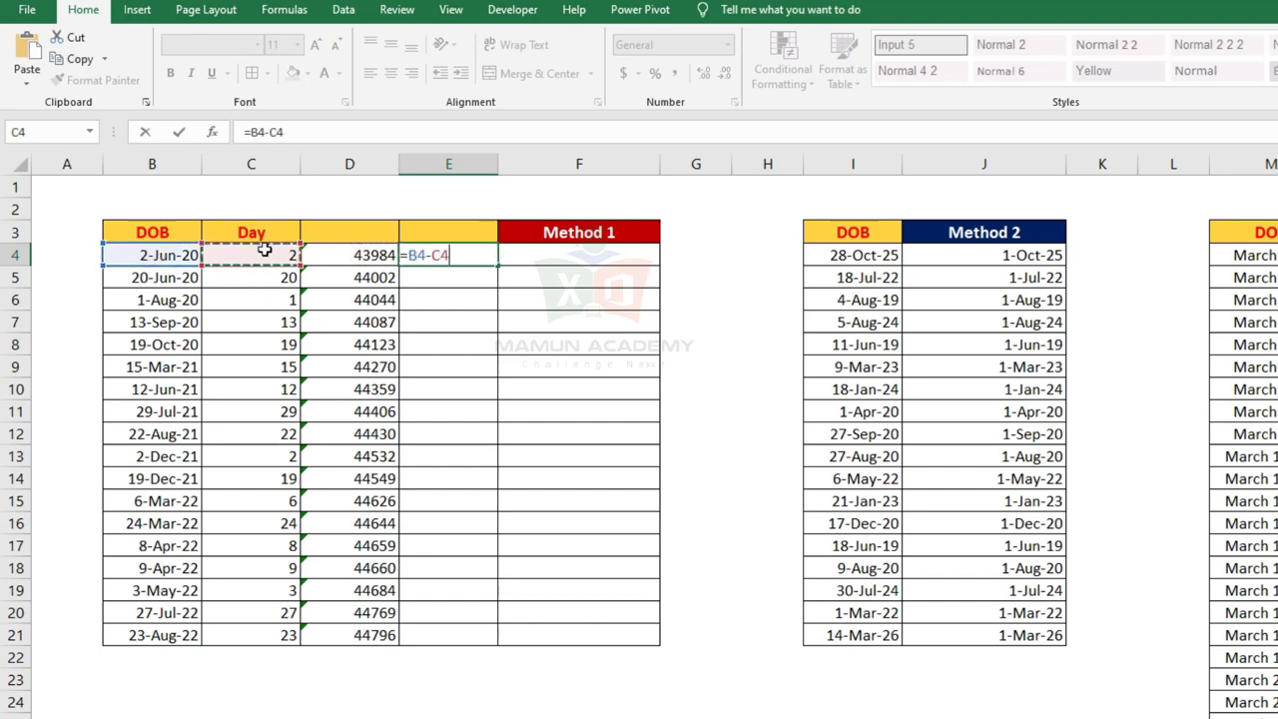
pyautogui.hotkey('ctrl', 'Return')
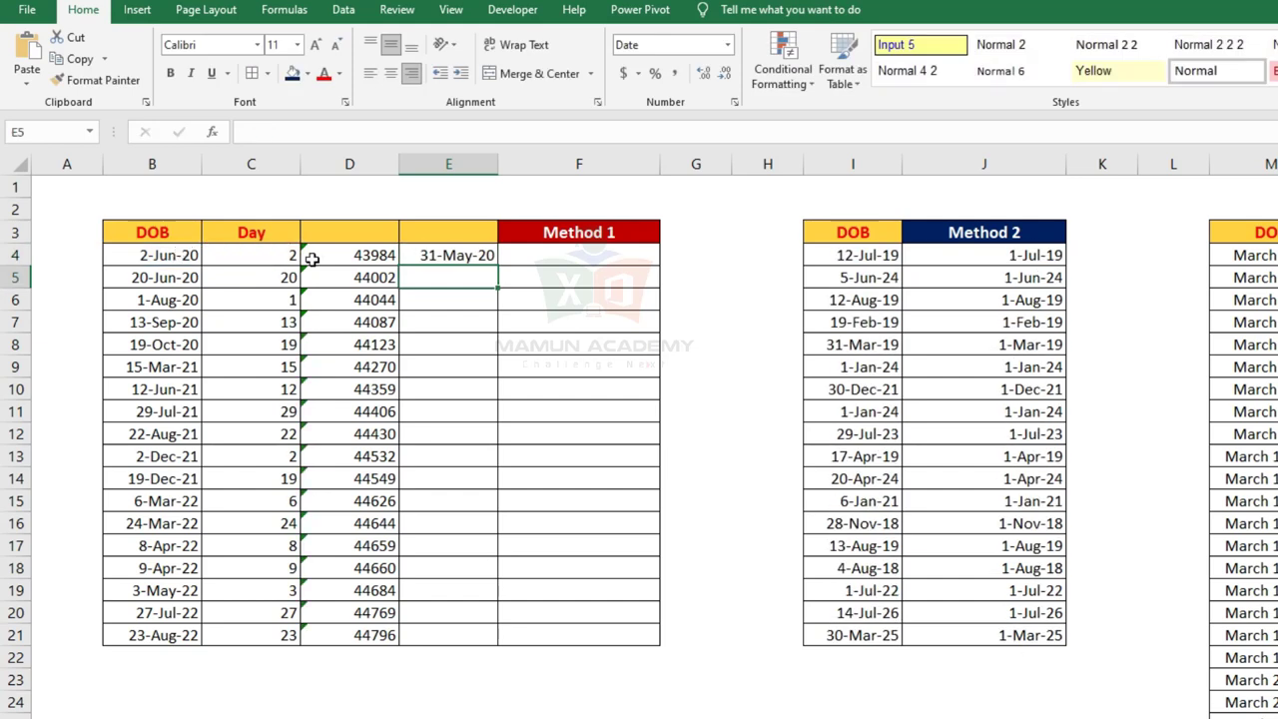
pyautogui.click(727, 44)
pyautogui.click(642, 63)
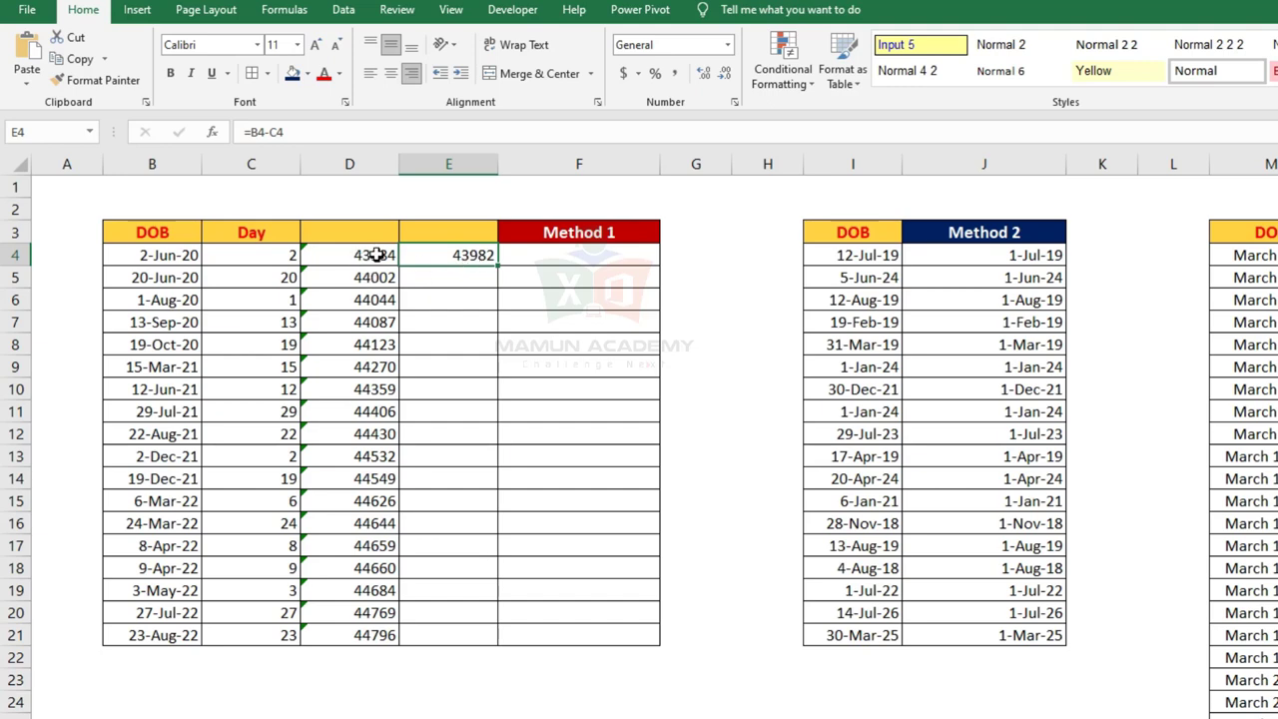
# Fill the E4 subtraction down to E21, giving serials like 43982 and 44043
pyautogui.moveTo(180, 254); pyautogui.dragTo(165, 322)
pyautogui.click(176, 254)
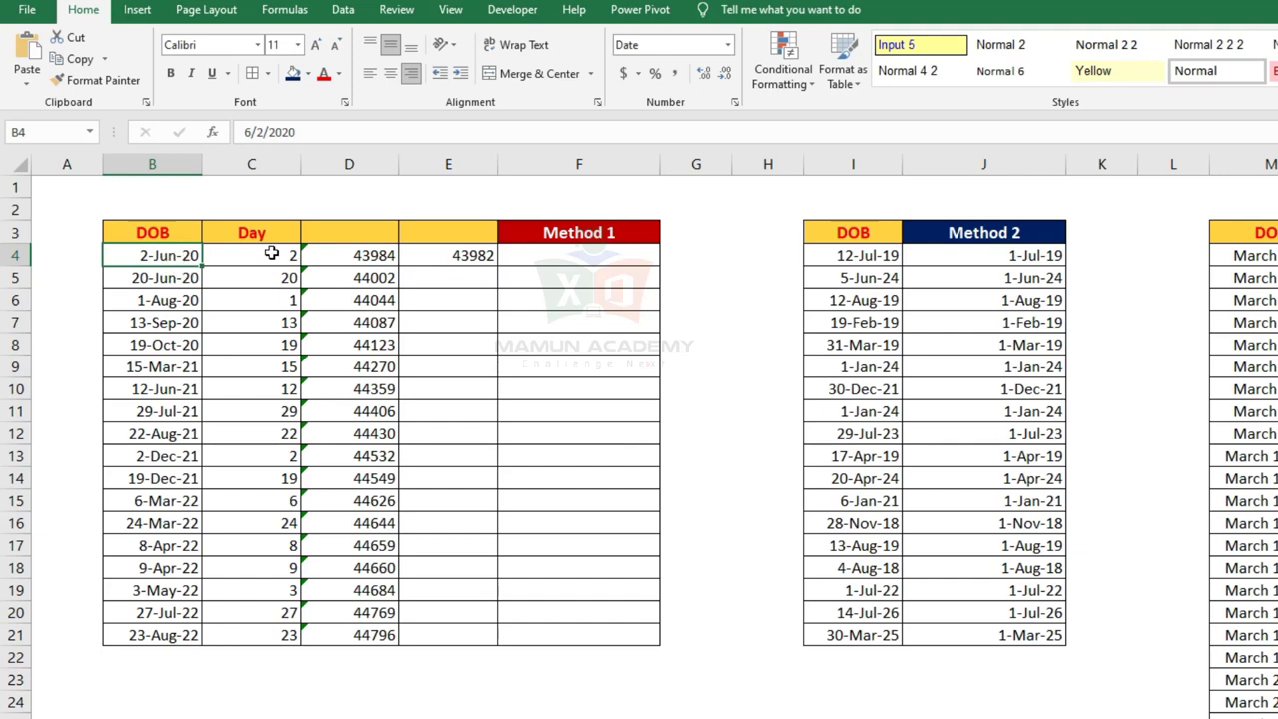
pyautogui.click(489, 255)
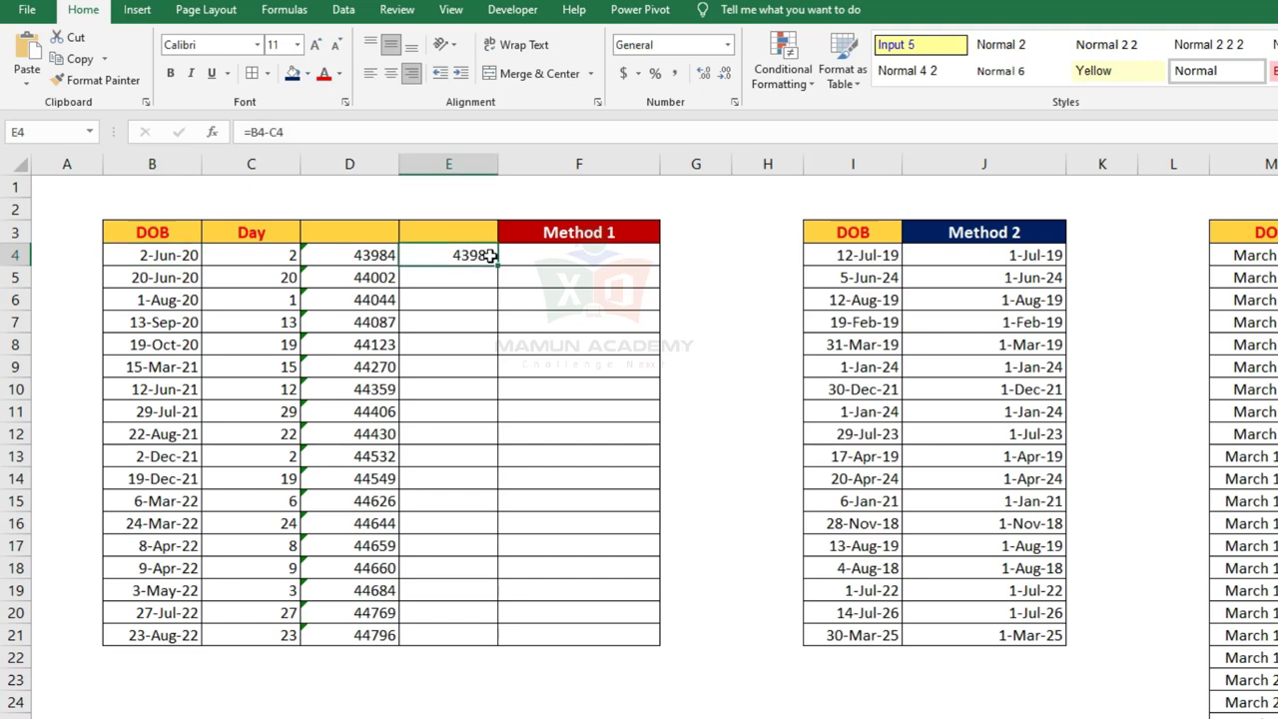
pyautogui.moveTo(497, 266); pyautogui.dragTo(497, 282)
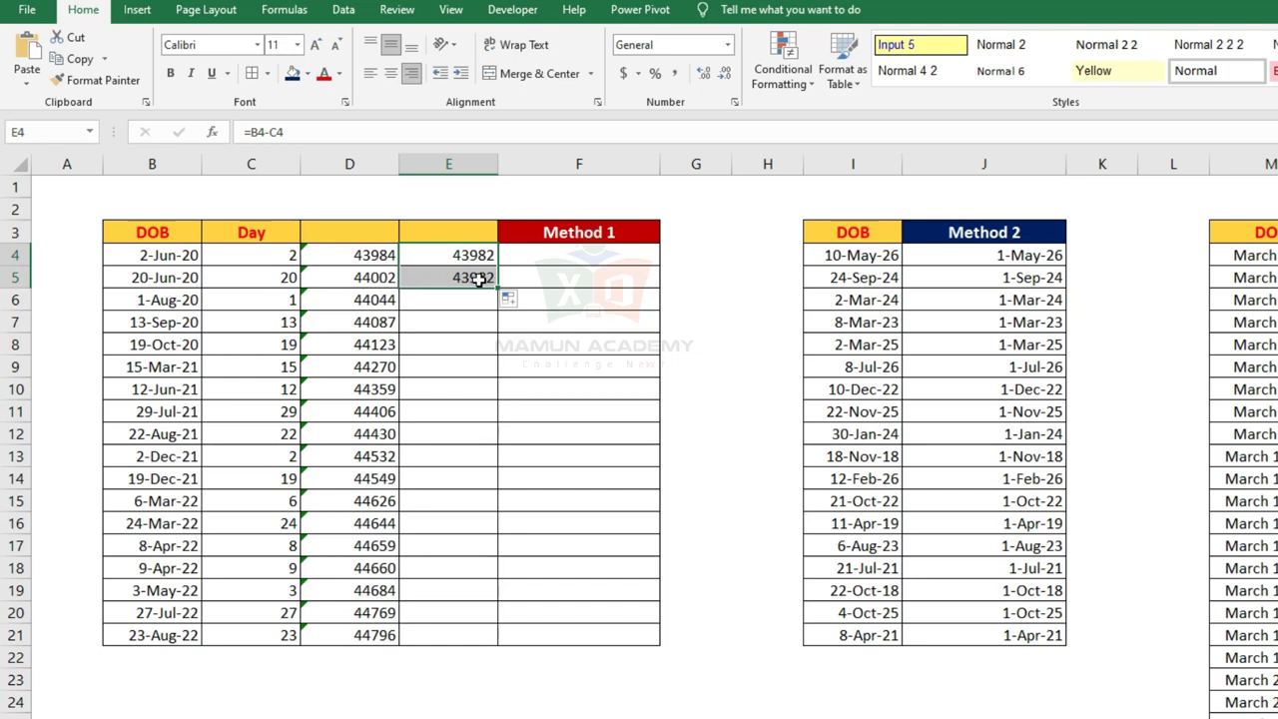
pyautogui.moveTo(496, 287); pyautogui.dragTo(481, 639)
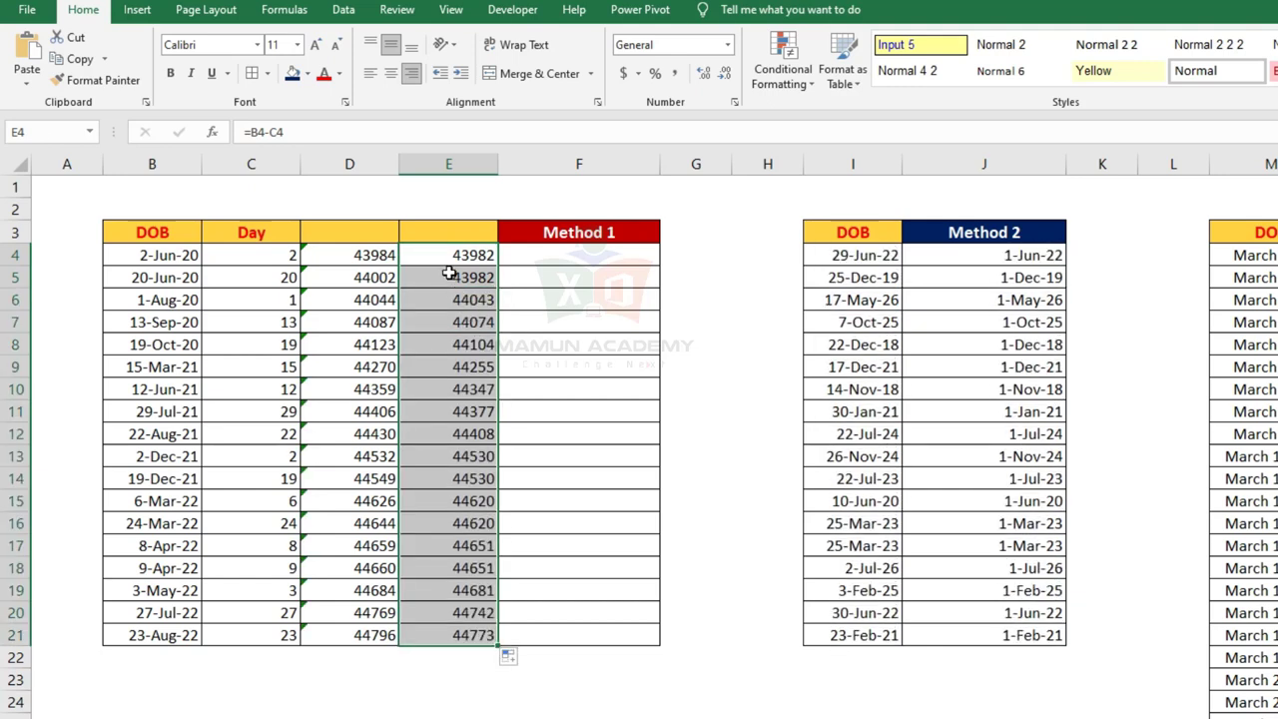
# Enter =E4+1 in F4 and fill it to F21, giving dates like 1-Jun-20
pyautogui.click(654, 265)
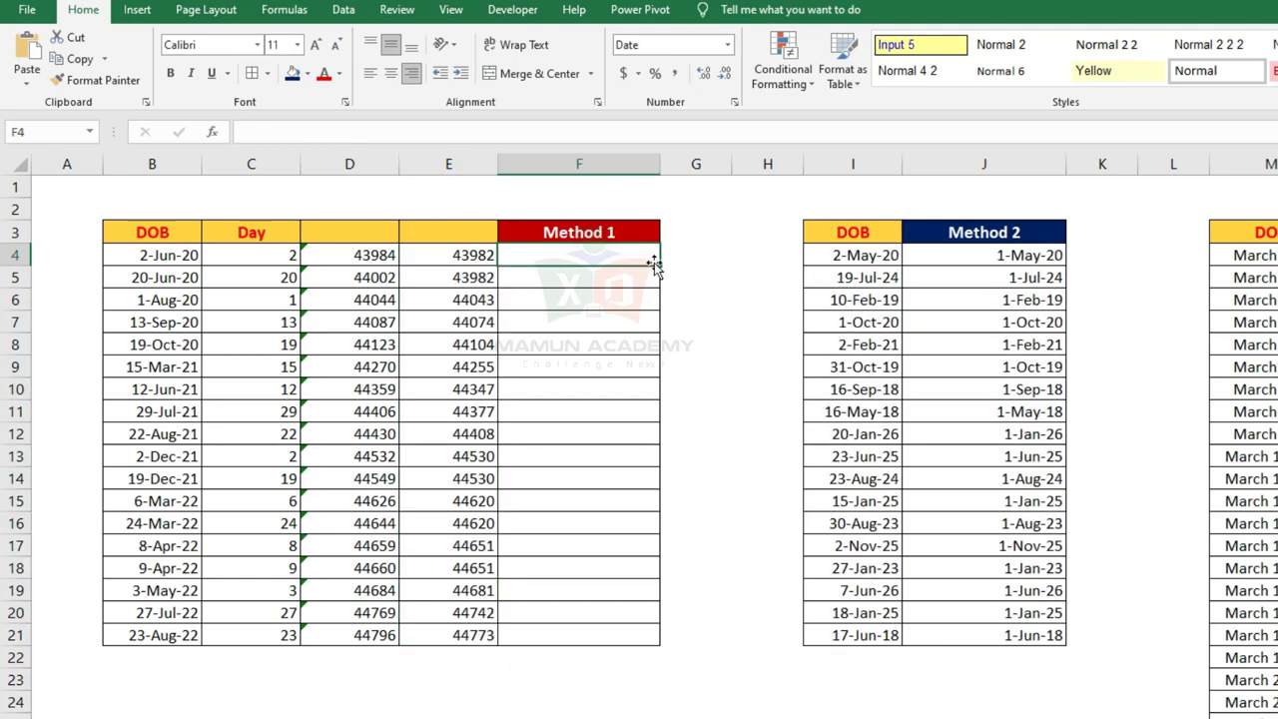
pyautogui.write('=')
pyautogui.press('Left')
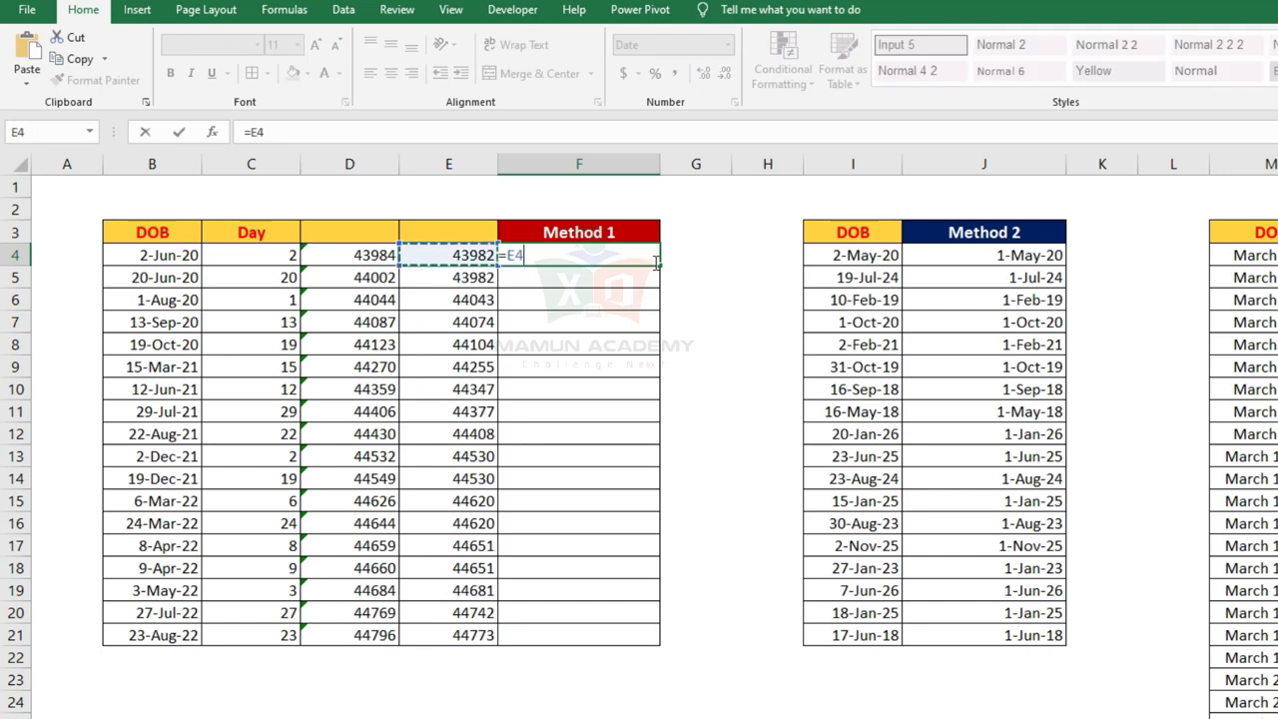
pyautogui.write('=')
pyautogui.hotkey('ctrl', 'Return')
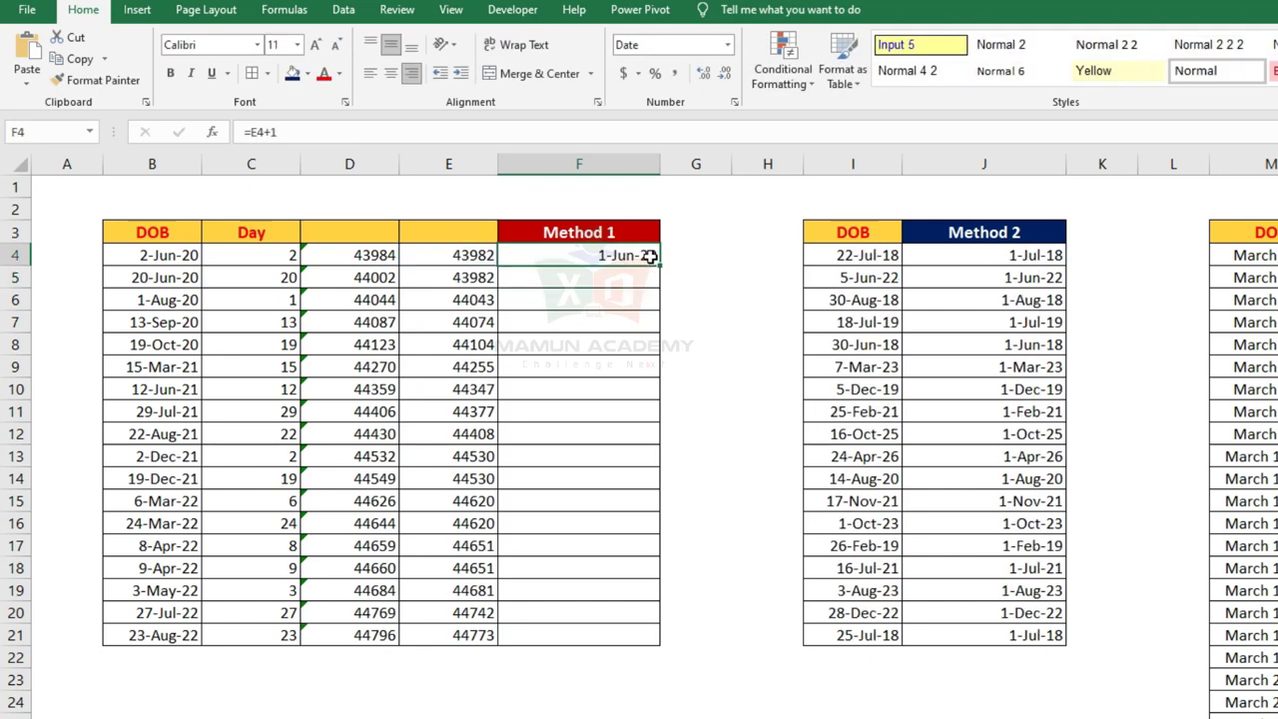
pyautogui.moveTo(658, 266); pyautogui.dragTo(618, 639)
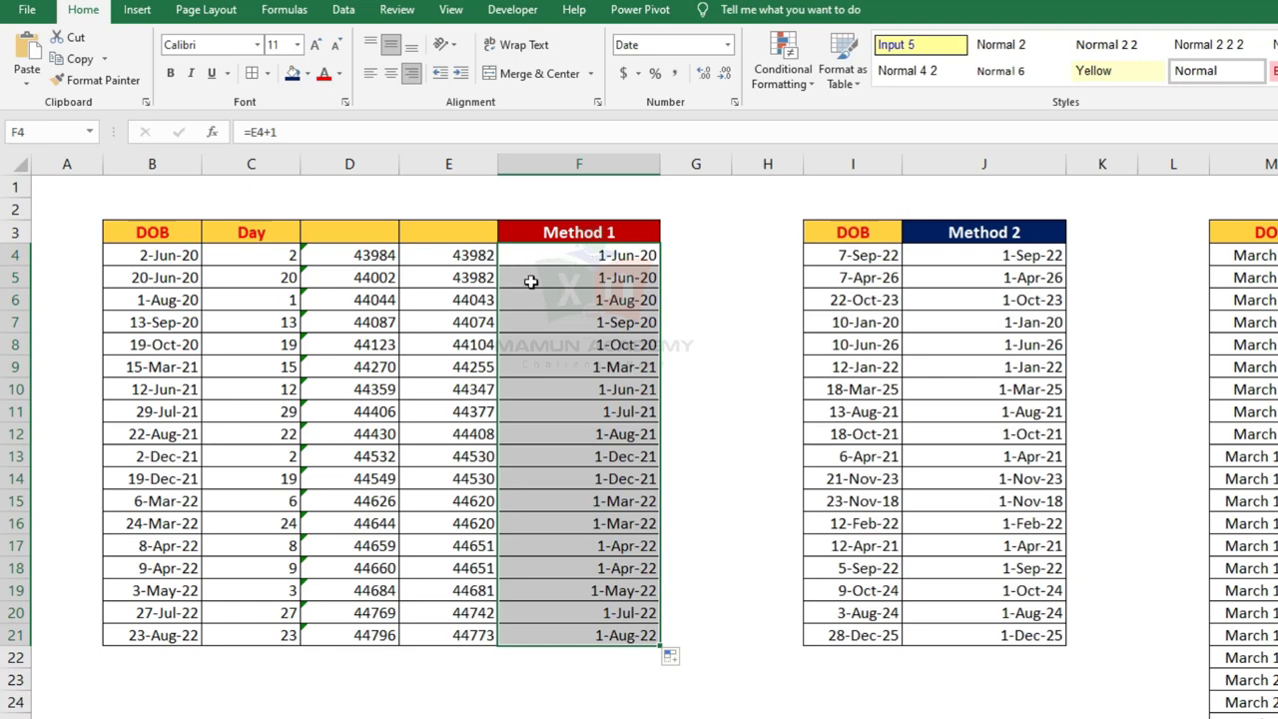
pyautogui.moveTo(273, 253); pyautogui.dragTo(450, 631)
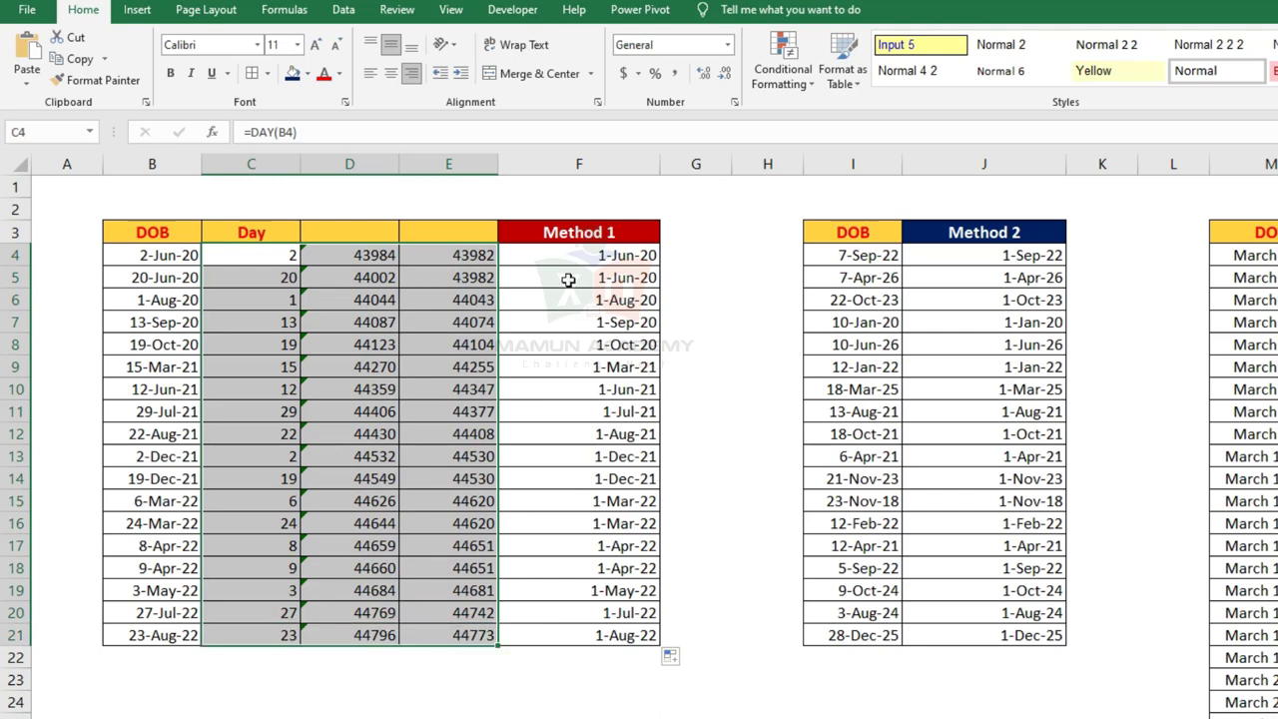
pyautogui.moveTo(570, 254)
pyautogui.mouseDown()
pyautogui.moveTo(615, 662)
pyautogui.moveTo(616, 641)
pyautogui.mouseUp()
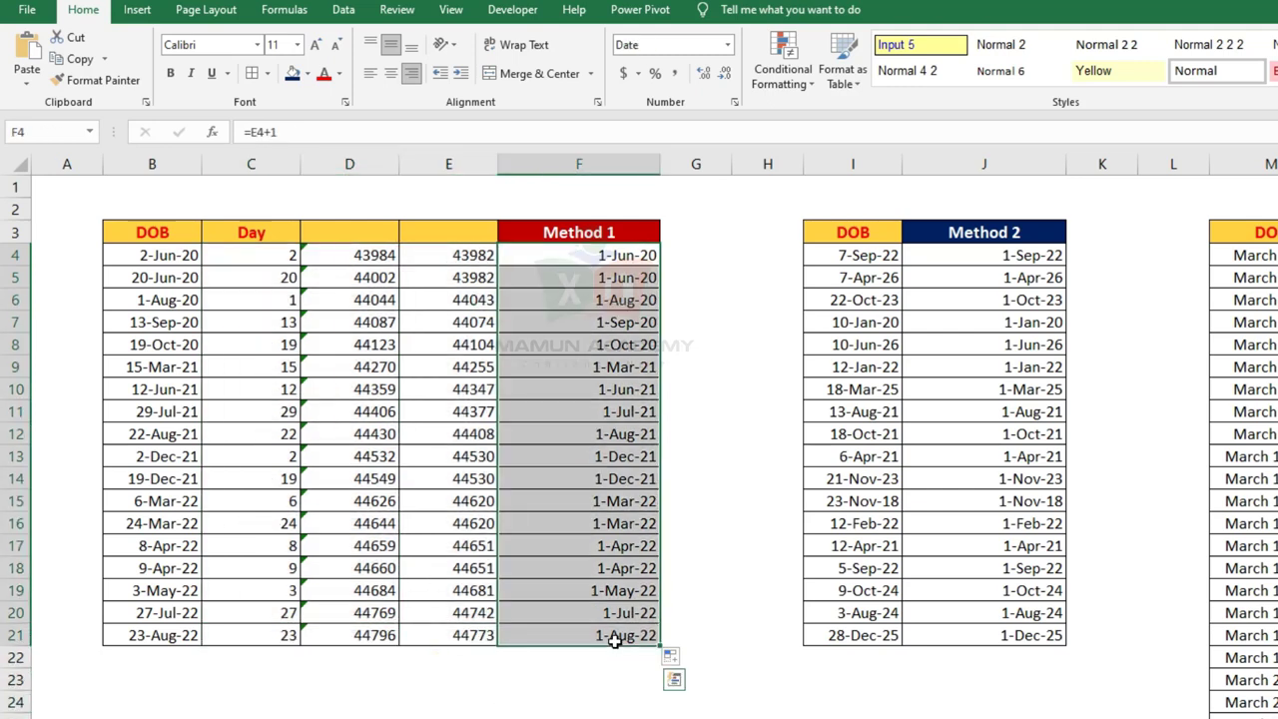
# Clear Method 1 and enter the single formula =B4-DAY(B4)+1 in F4
pyautogui.press('Delete')
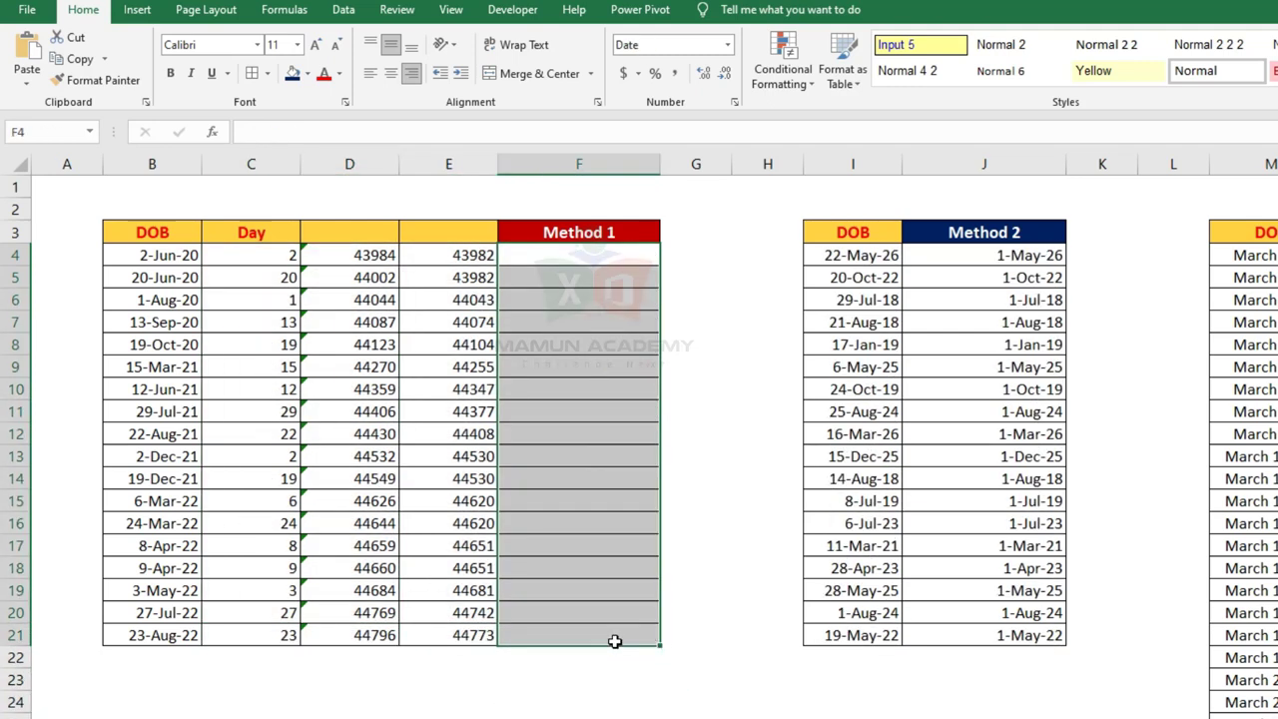
pyautogui.write('=')
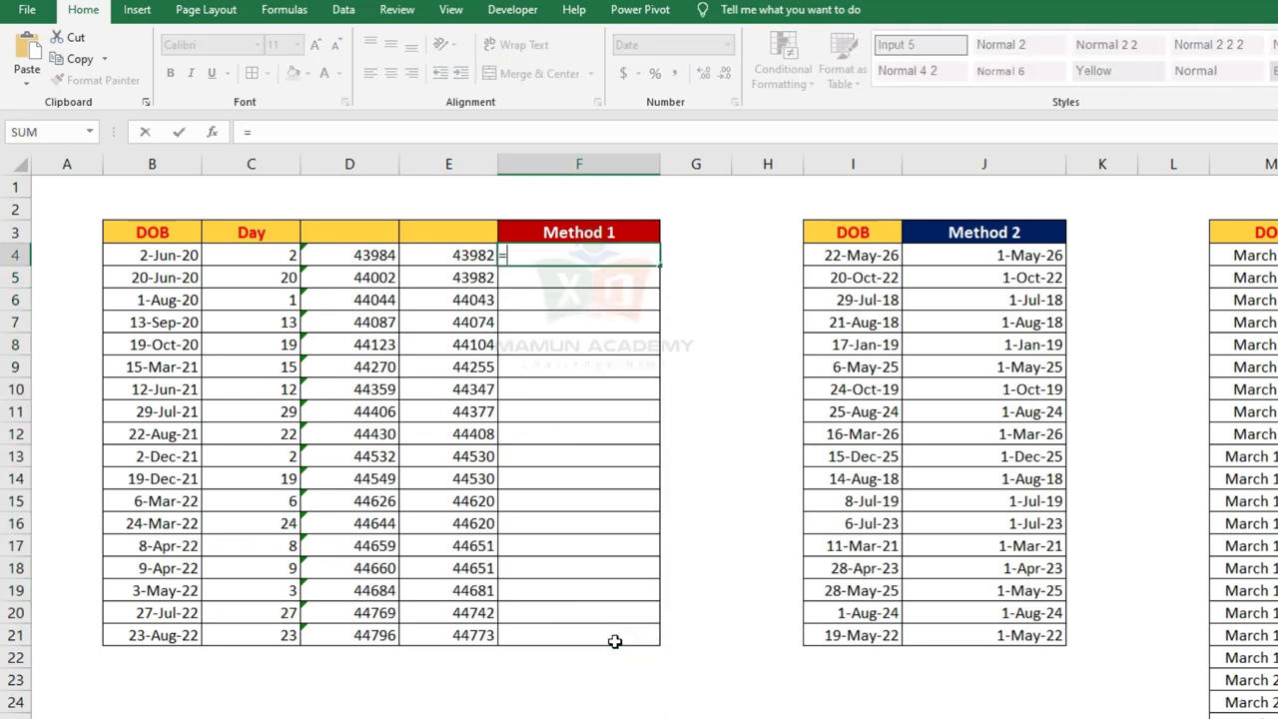
pyautogui.press('Left')
pyautogui.press('Left')
pyautogui.press('Left')
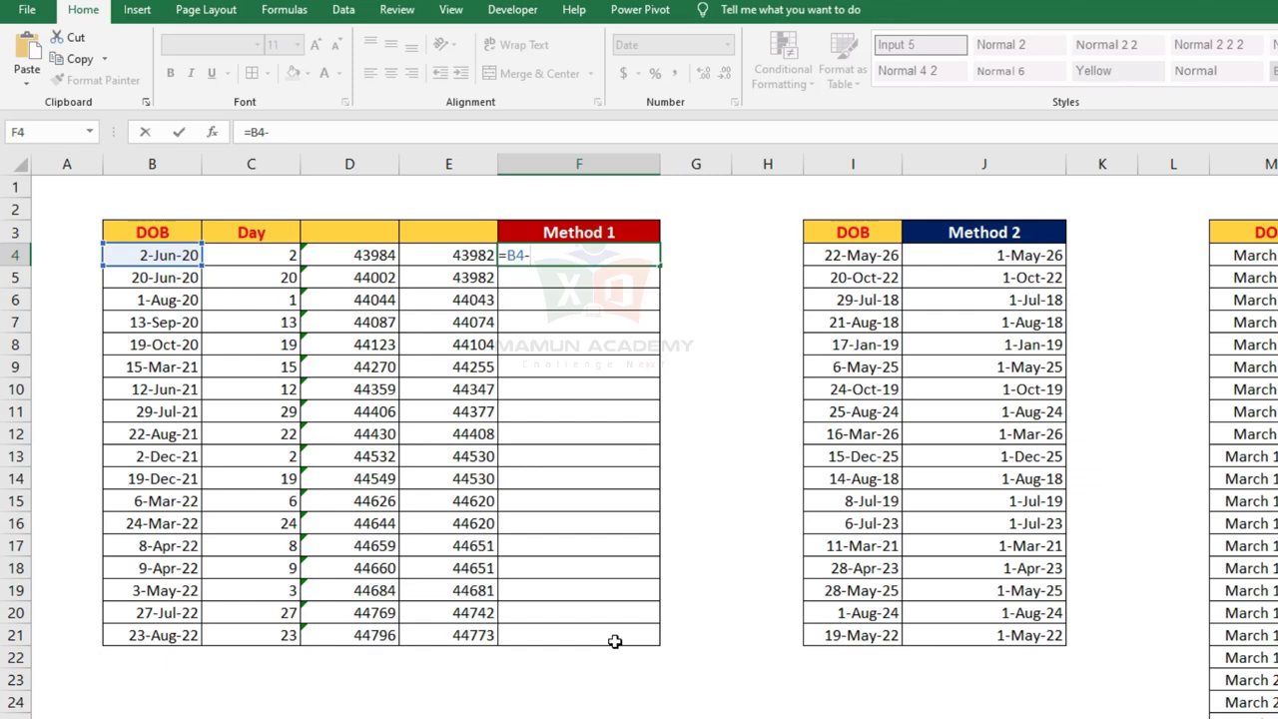
pyautogui.write('day')
pyautogui.press('Tab')
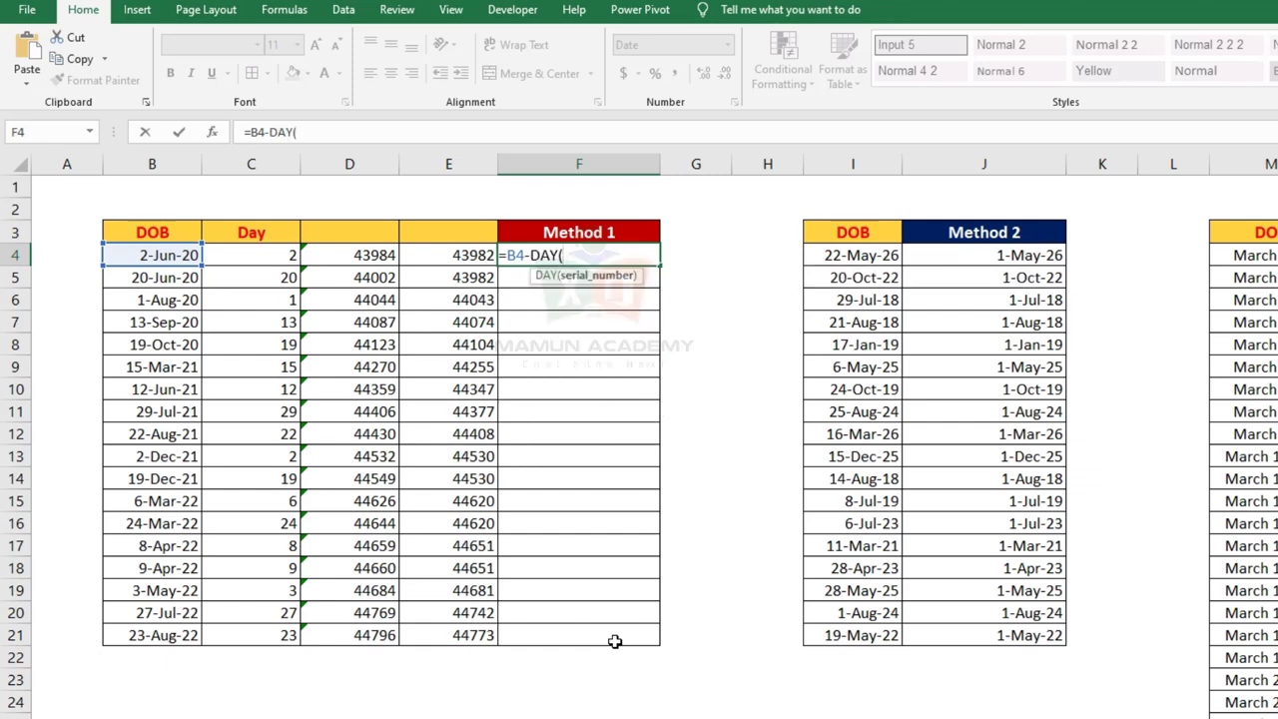
pyautogui.press('Left')
pyautogui.press('Left')
pyautogui.press('Left')
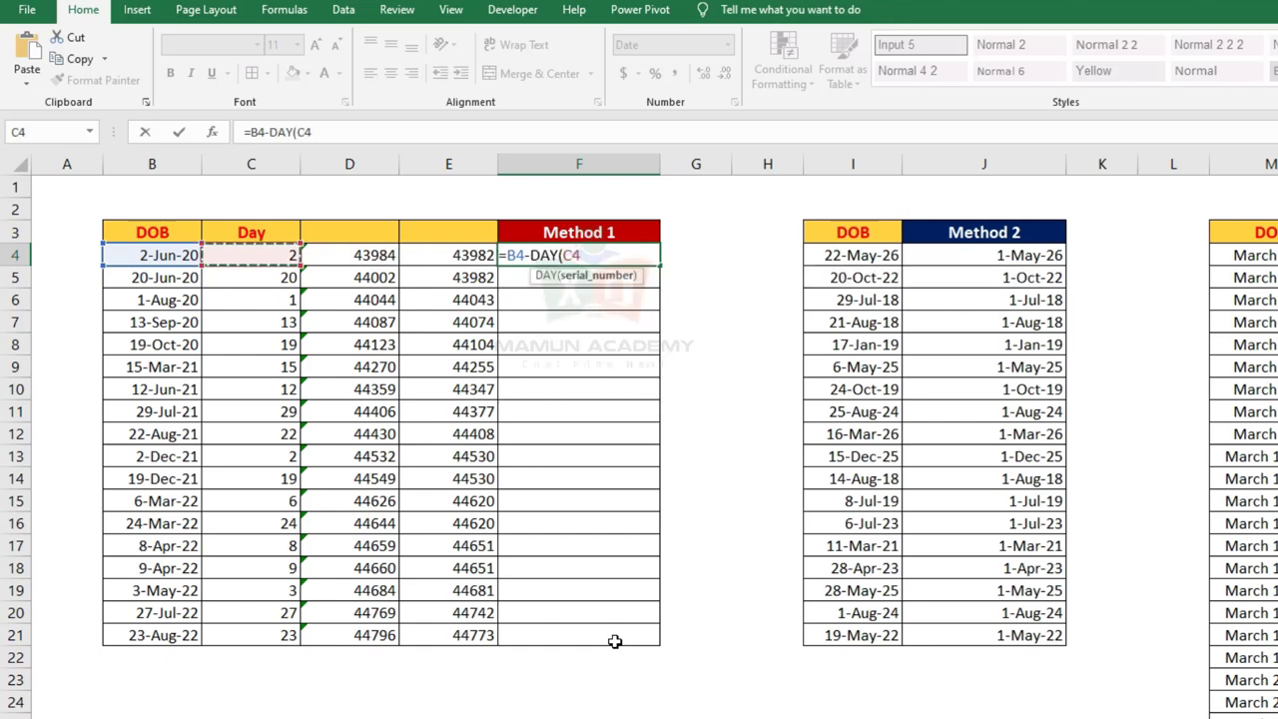
pyautogui.press('Left')
pyautogui.write(')')
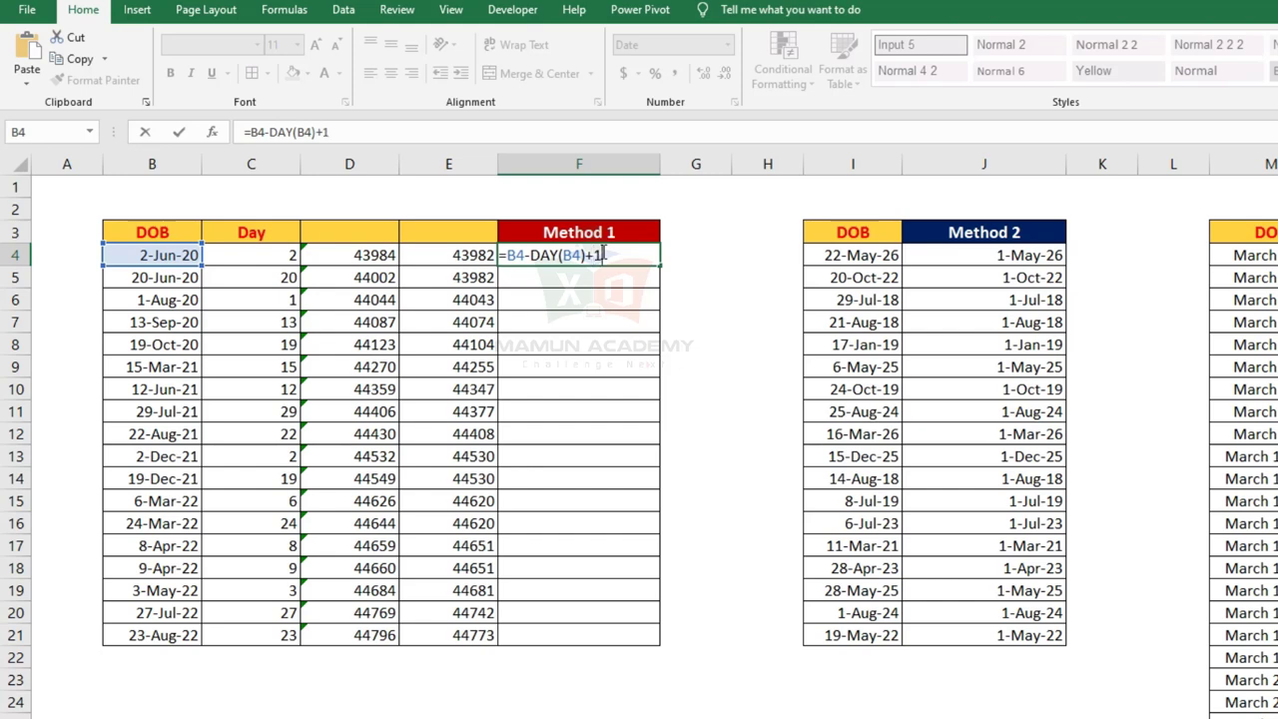
pyautogui.hotkey('ctrl', 'Return')
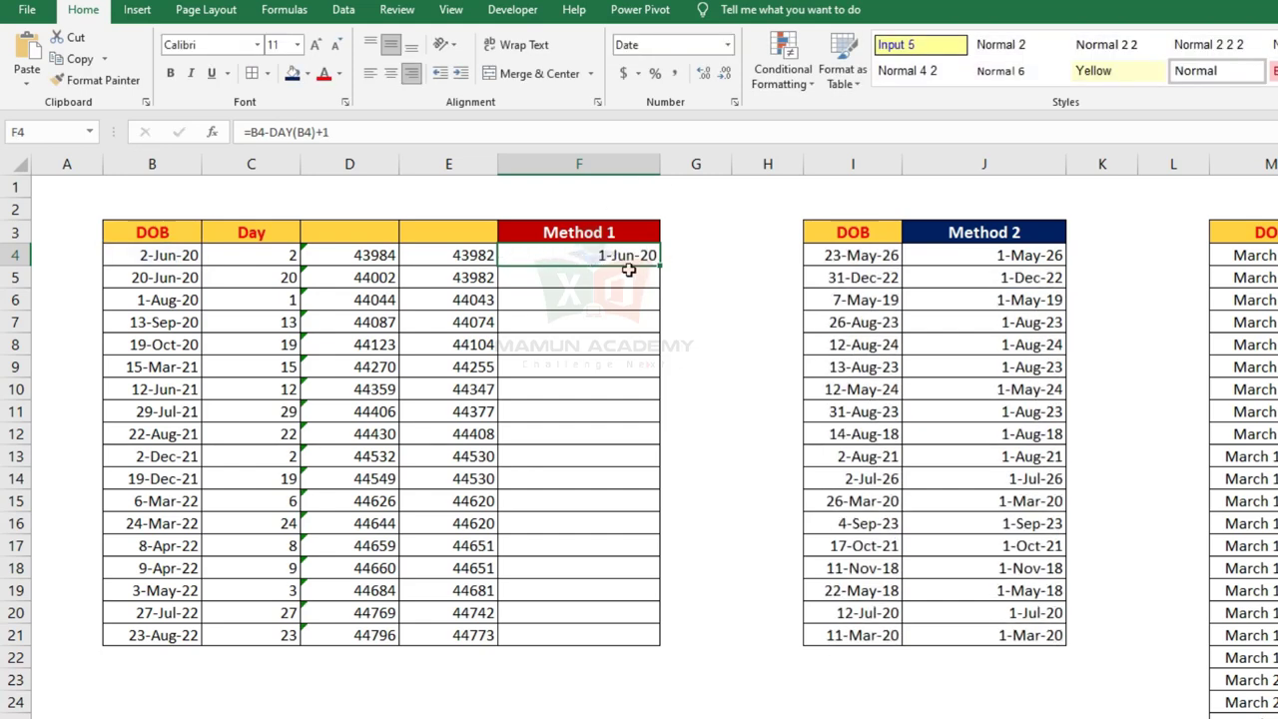
# Show F4 as General, fill the formula down to F21, and reapply the date format
pyautogui.click(727, 44)
pyautogui.click(720, 74)
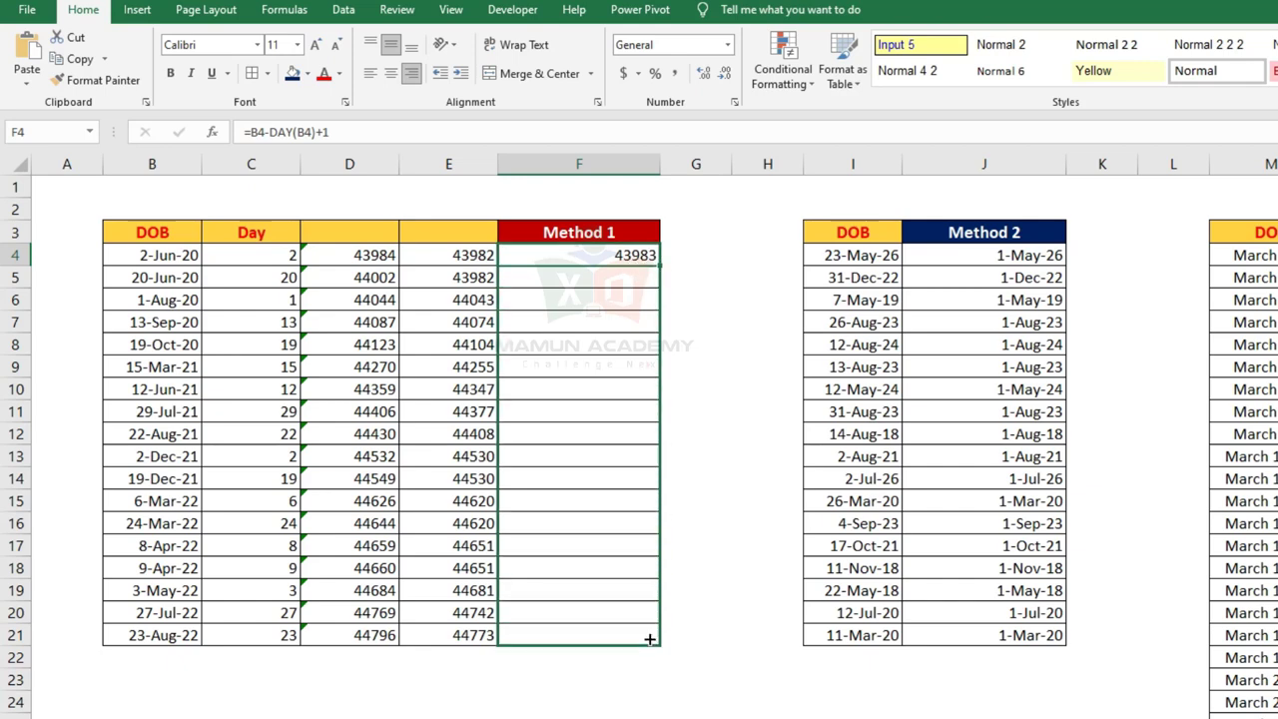
pyautogui.moveTo(660, 269); pyautogui.dragTo(658, 641)
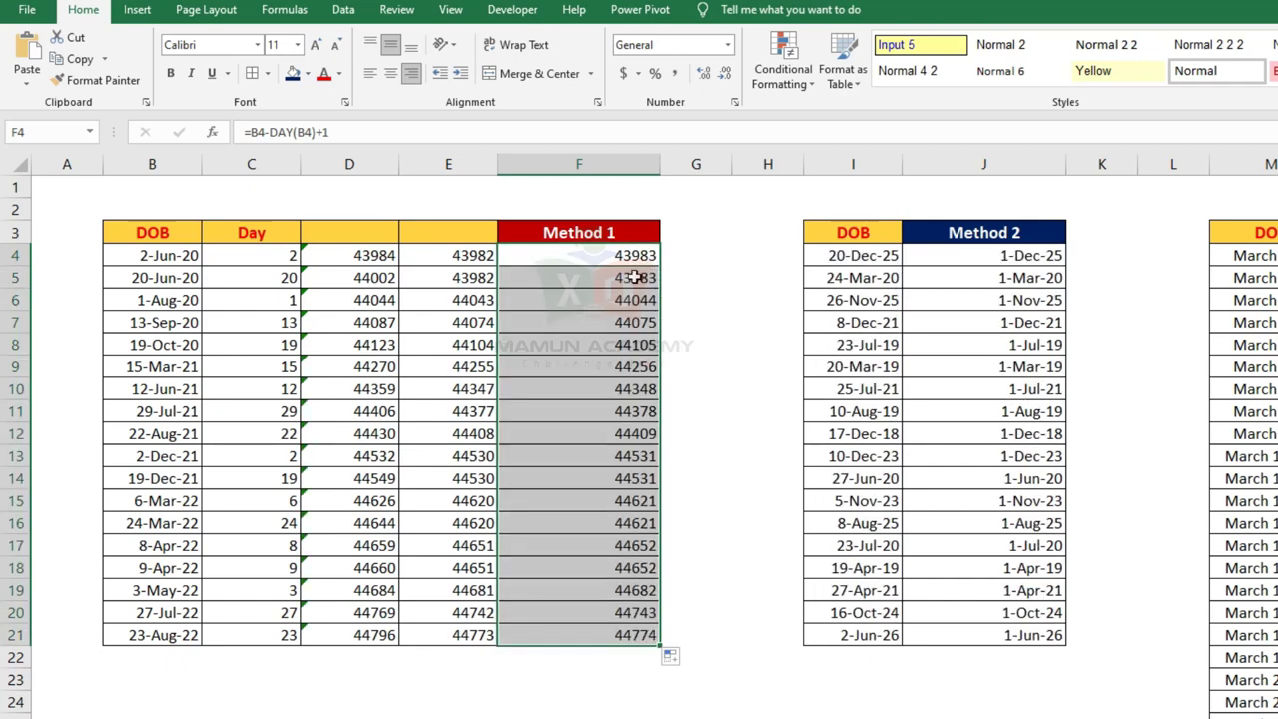
pyautogui.hotkey('ctrl', 'shift', '3')
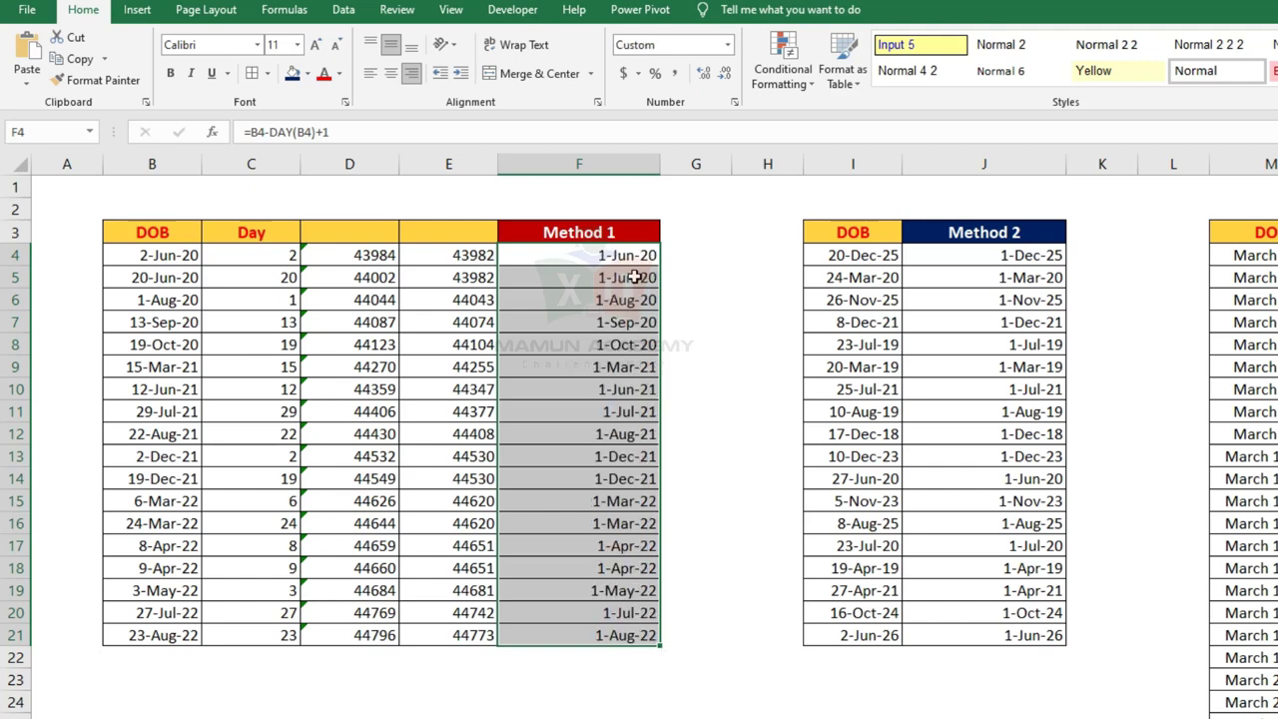
# Compare the DOBs in B4:B7 with their Method 1 results, then select helper columns C–E
pyautogui.click(682, 212)
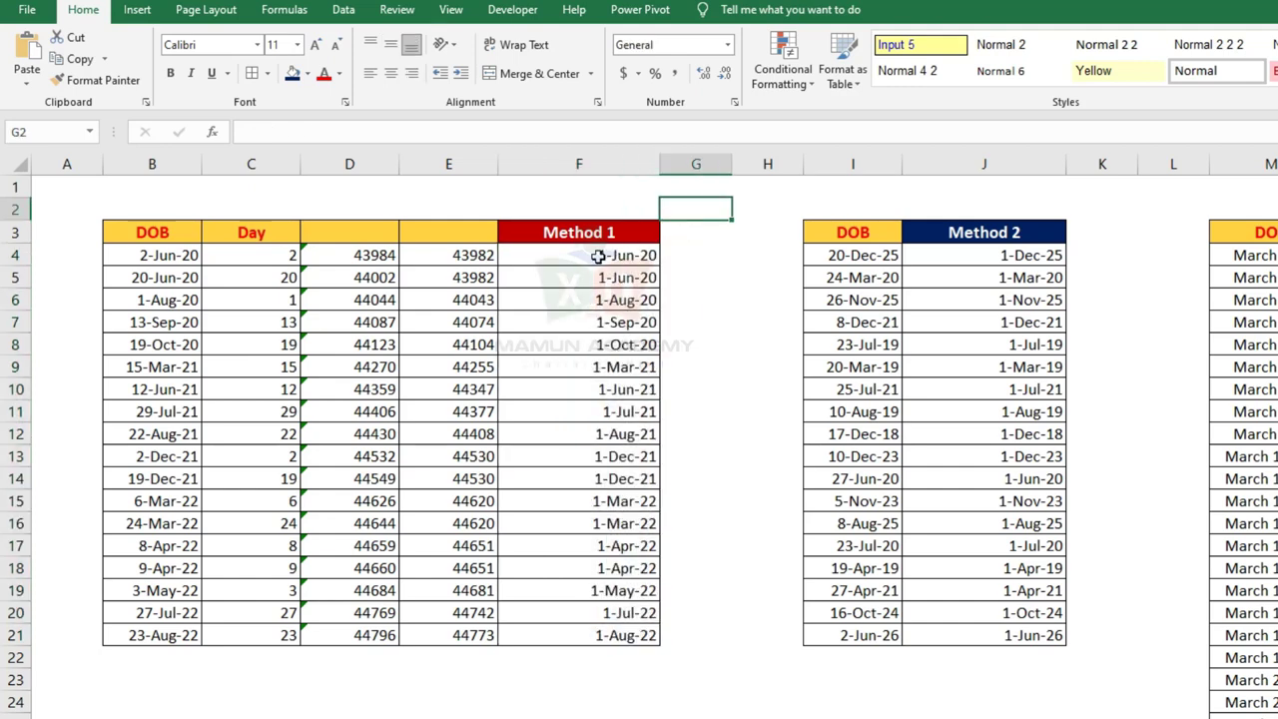
pyautogui.click(599, 254)
pyautogui.click(180, 254)
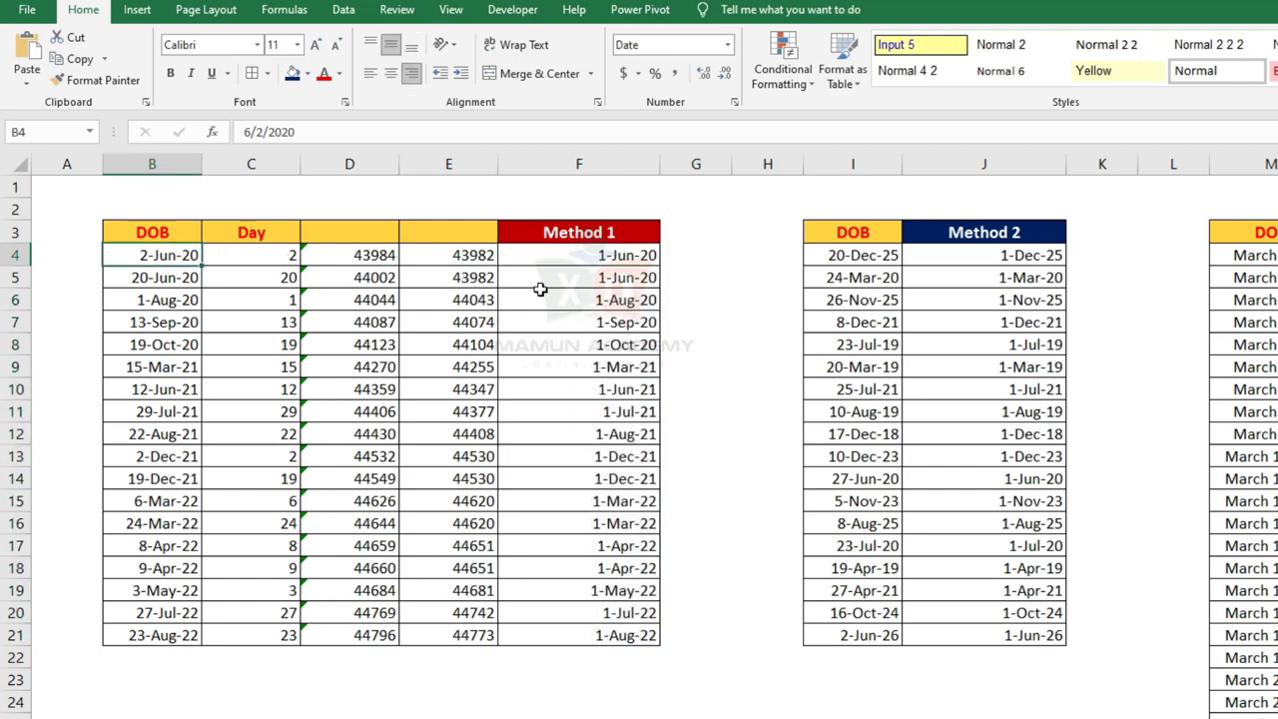
pyautogui.click(567, 259)
pyautogui.click(190, 277)
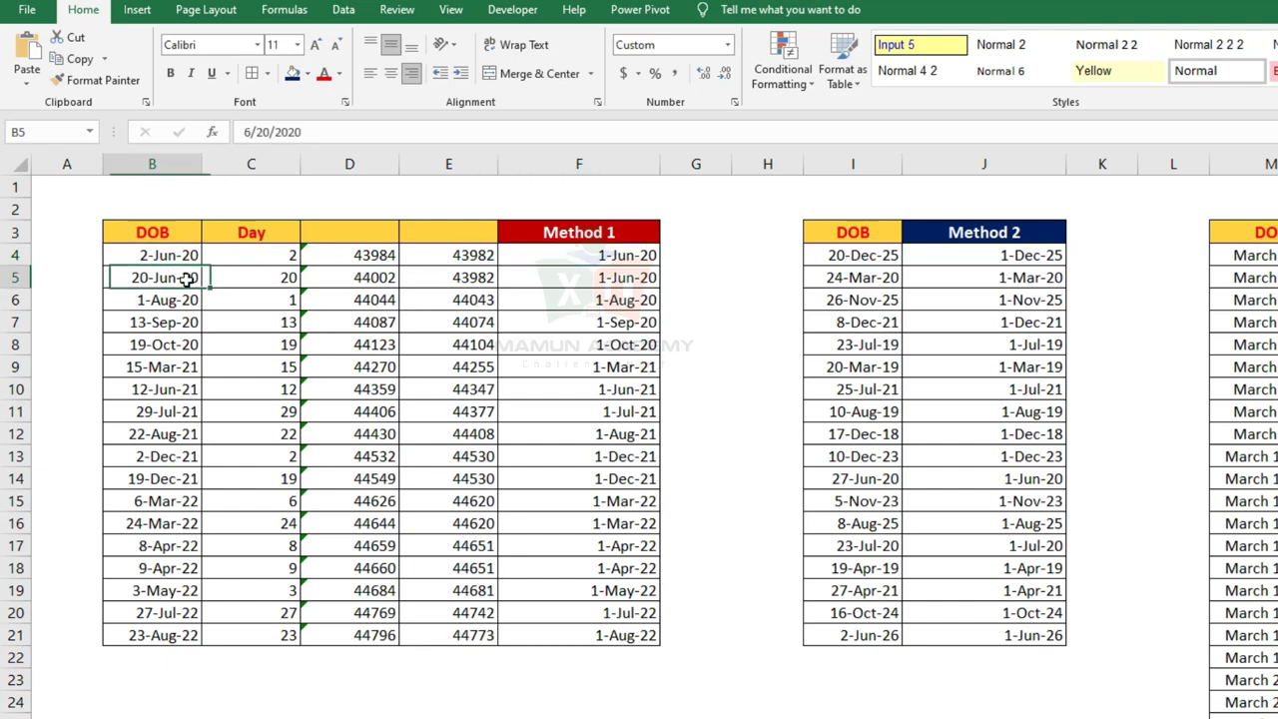
pyautogui.click(574, 278)
pyautogui.click(166, 300)
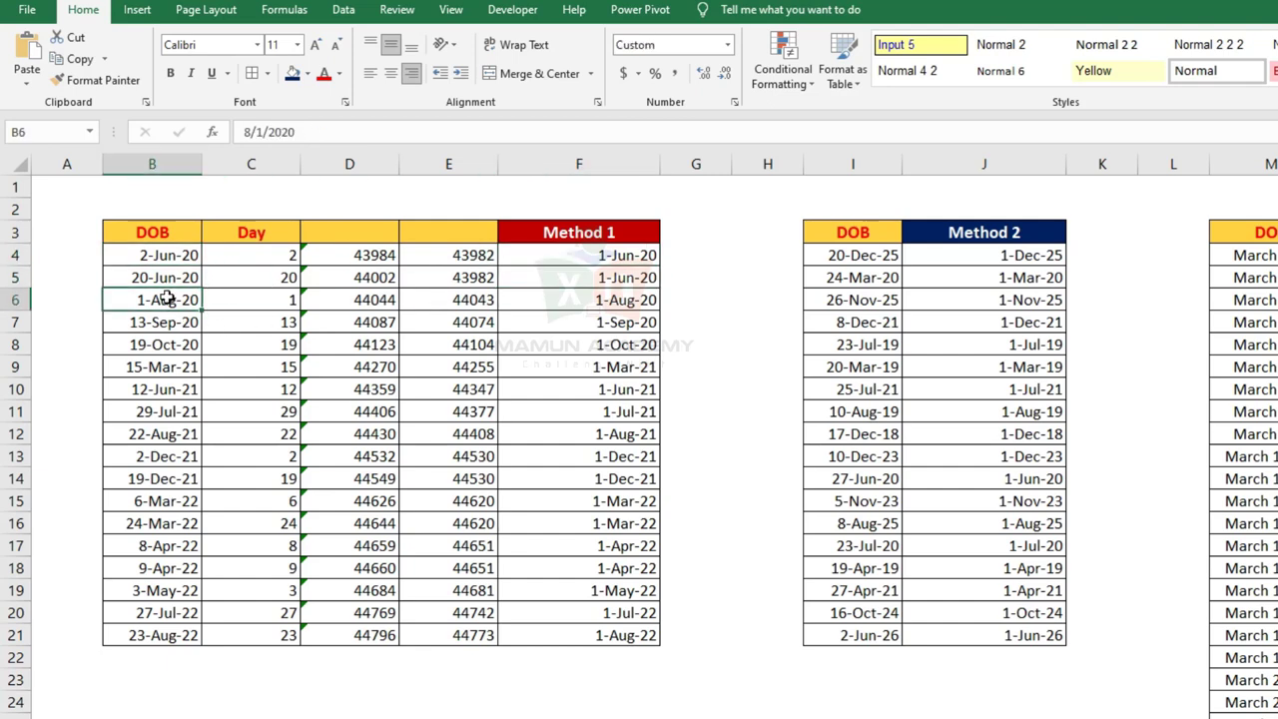
pyautogui.click(559, 300)
pyautogui.click(167, 321)
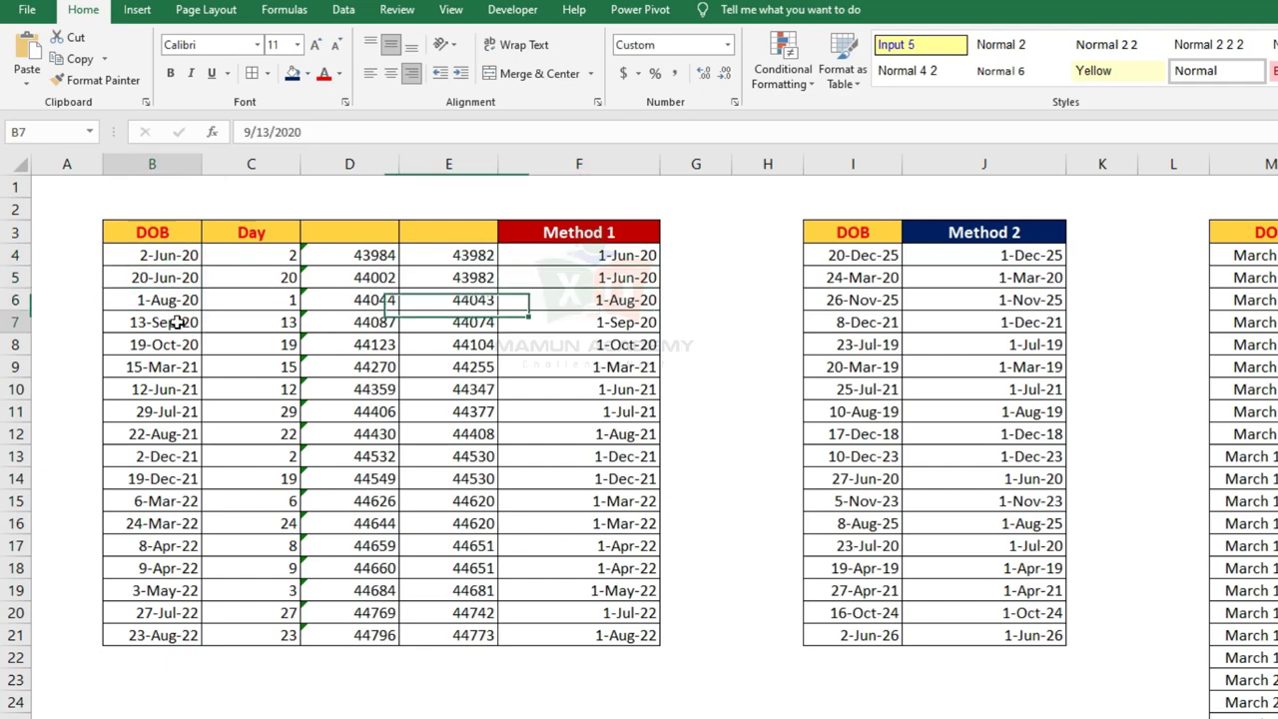
pyautogui.click(582, 322)
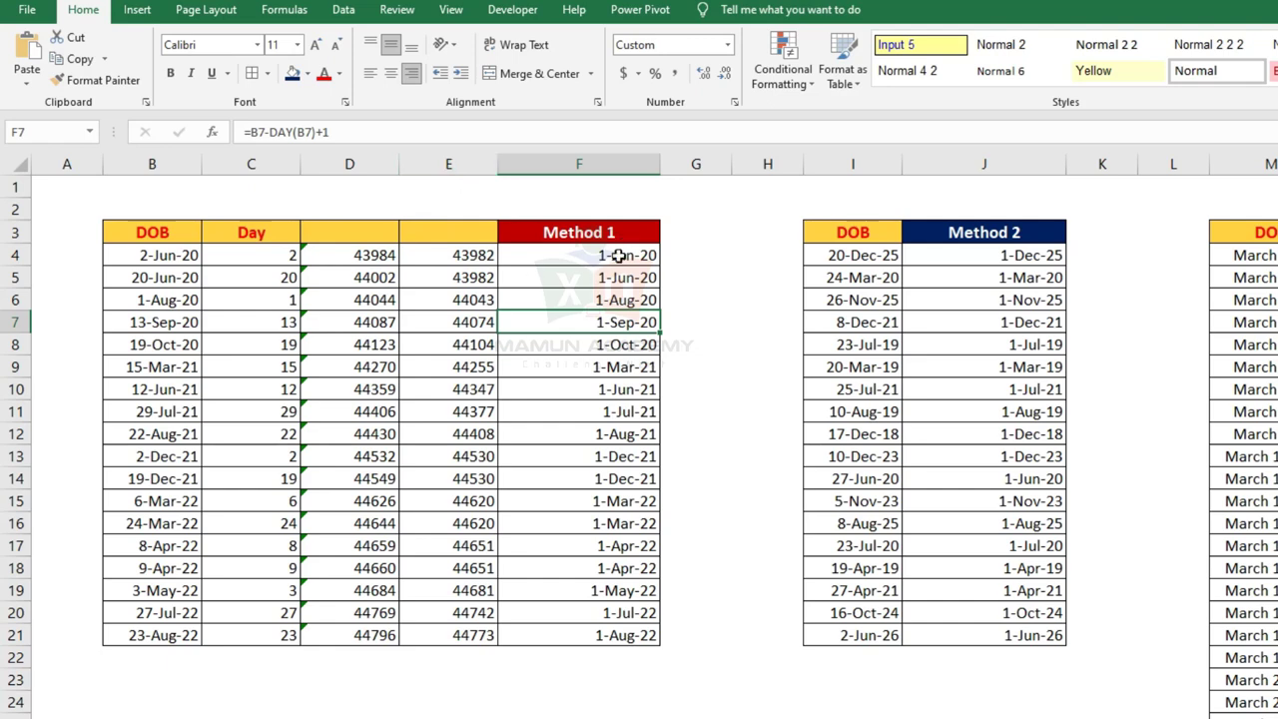
pyautogui.moveTo(619, 256); pyautogui.dragTo(620, 635)
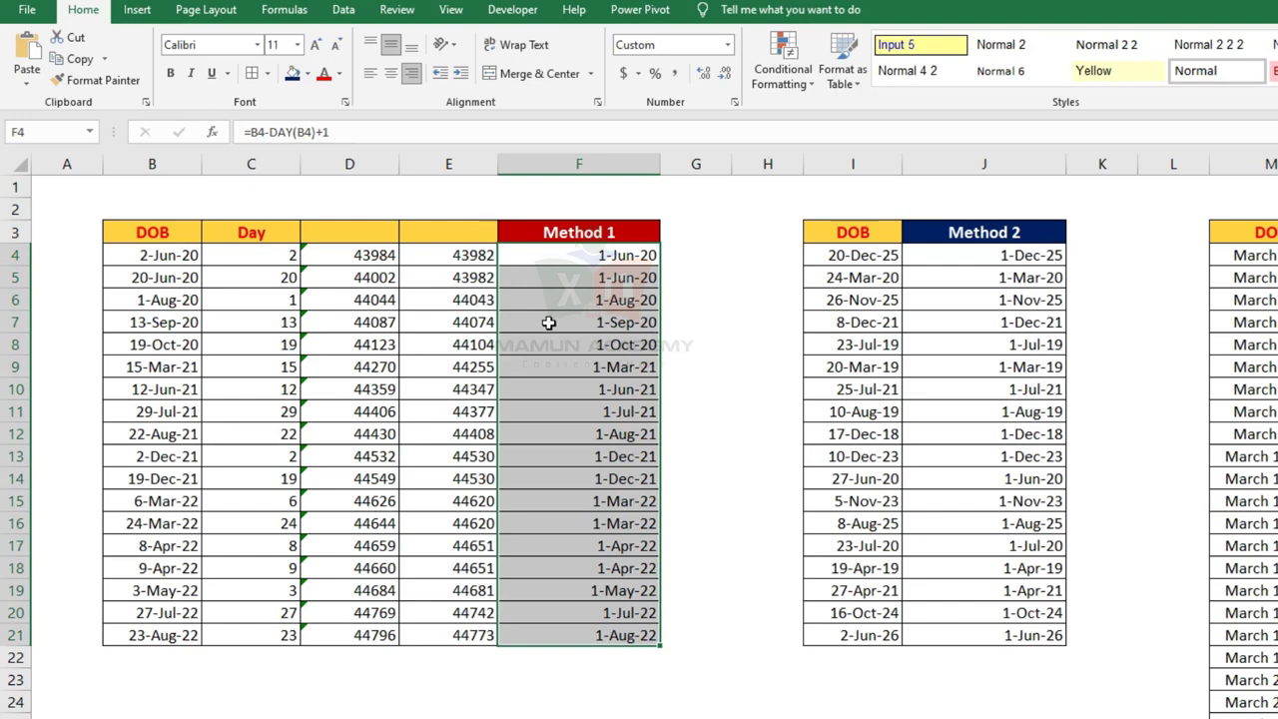
pyautogui.click(473, 300)
pyautogui.moveTo(449, 162); pyautogui.dragTo(282, 163)
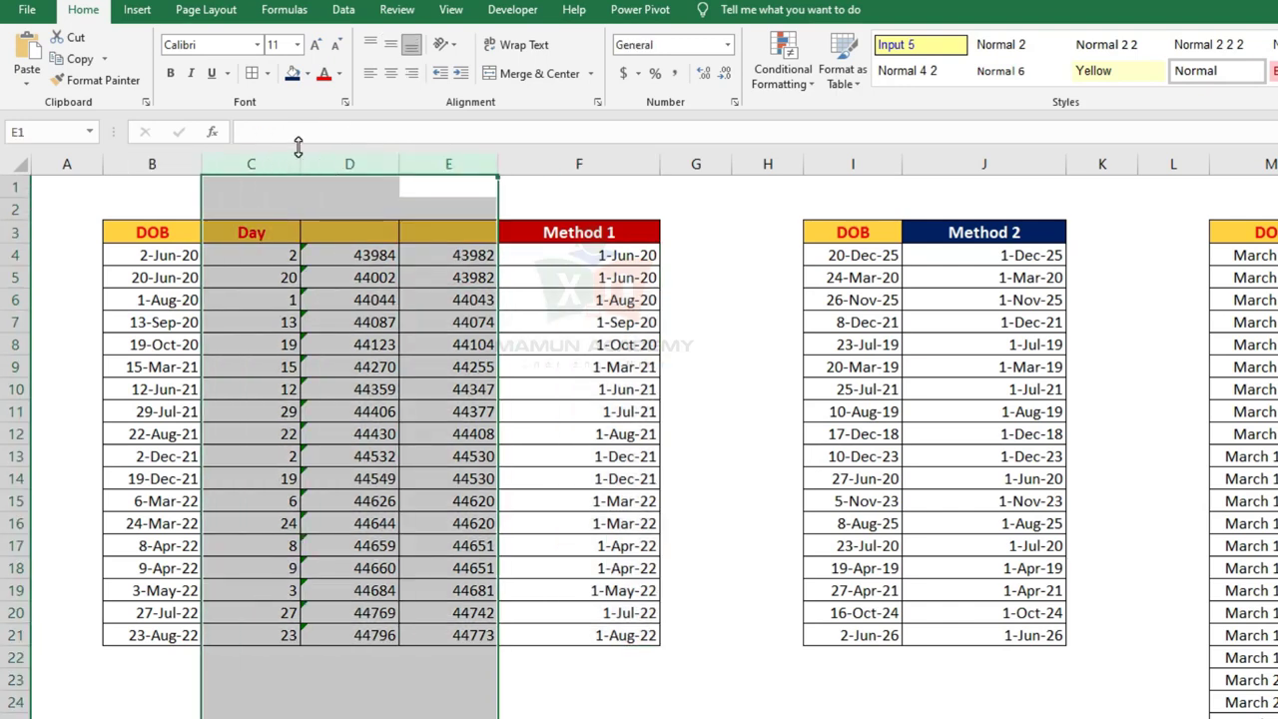
# Delete helper columns C–E and recommit the =B4-DAY(B4)+1 formulas in C4 and C5
pyautogui.hotkey('ctrl', '-')
pyautogui.click(334, 254)
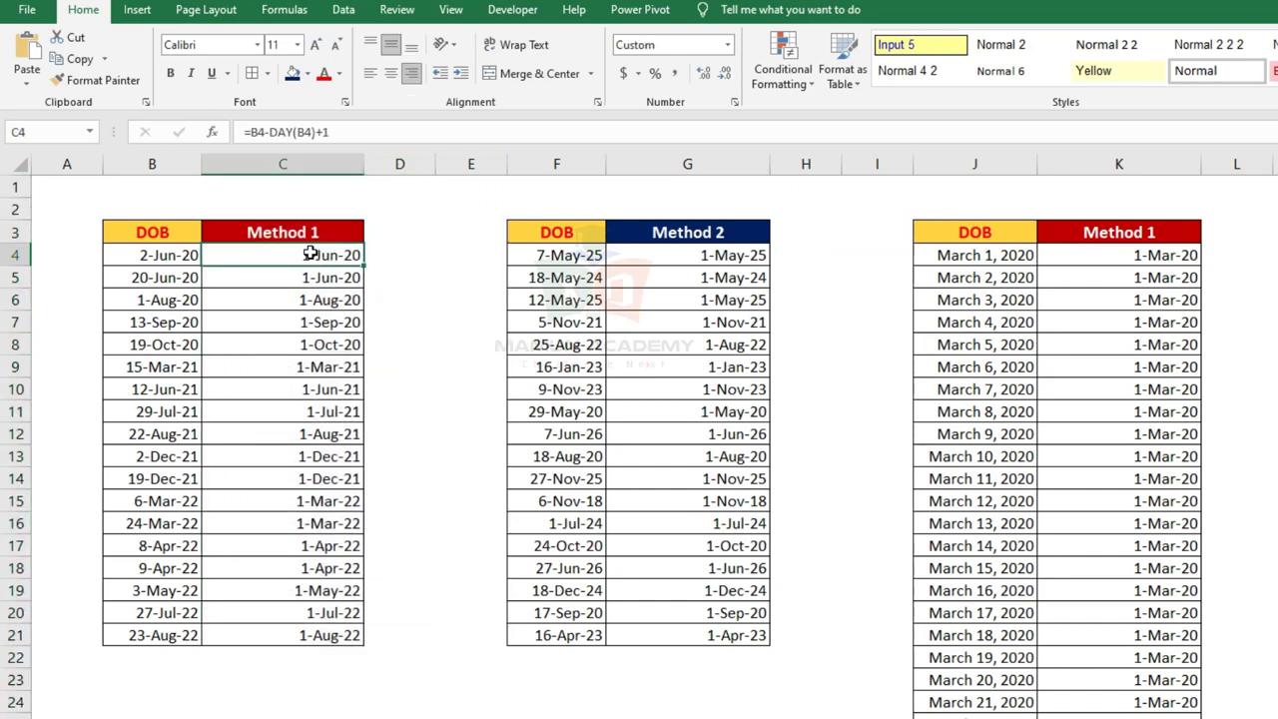
pyautogui.doubleClick(311, 255)
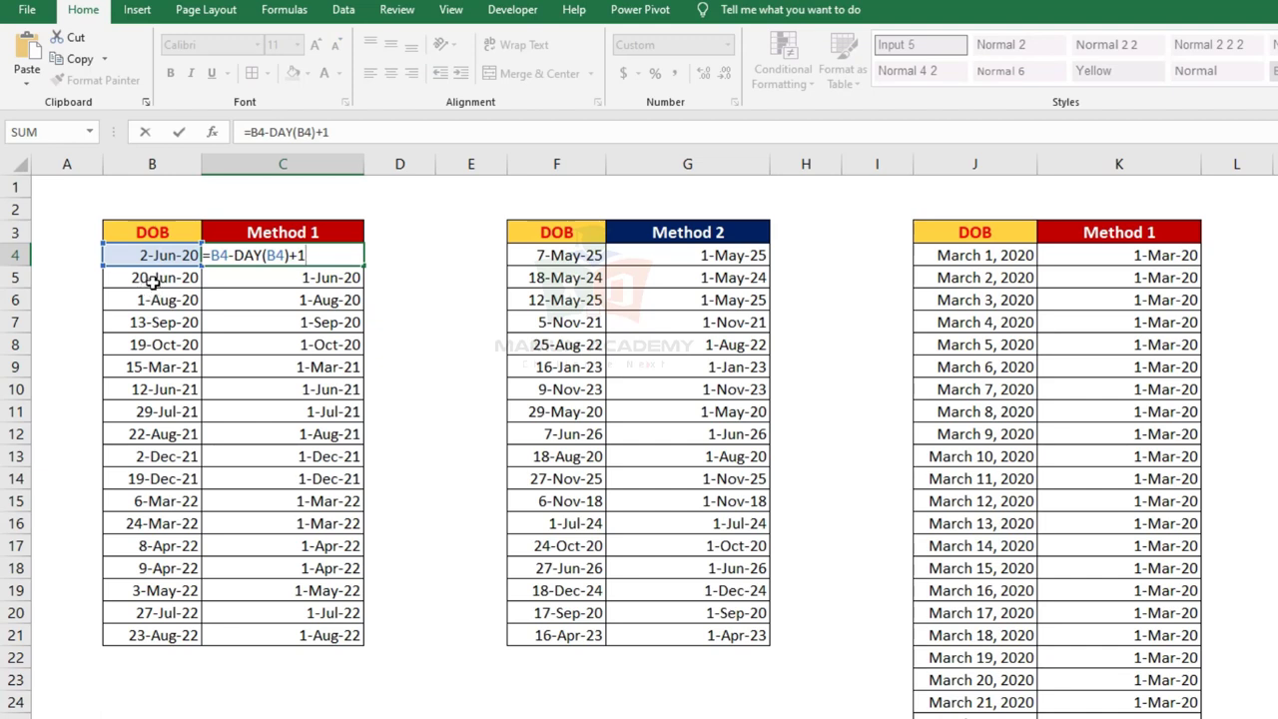
pyautogui.press('Return')
pyautogui.doubleClick(251, 278)
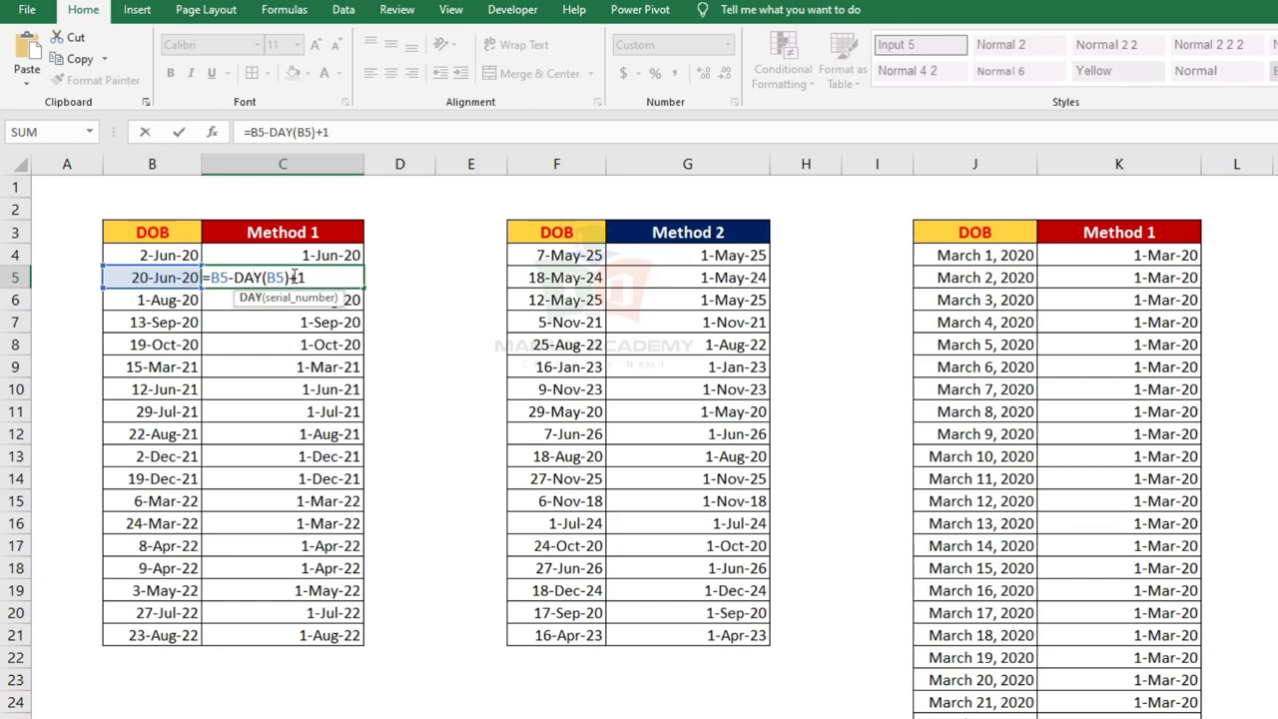
pyautogui.hotkey('ctrl', 'Return')
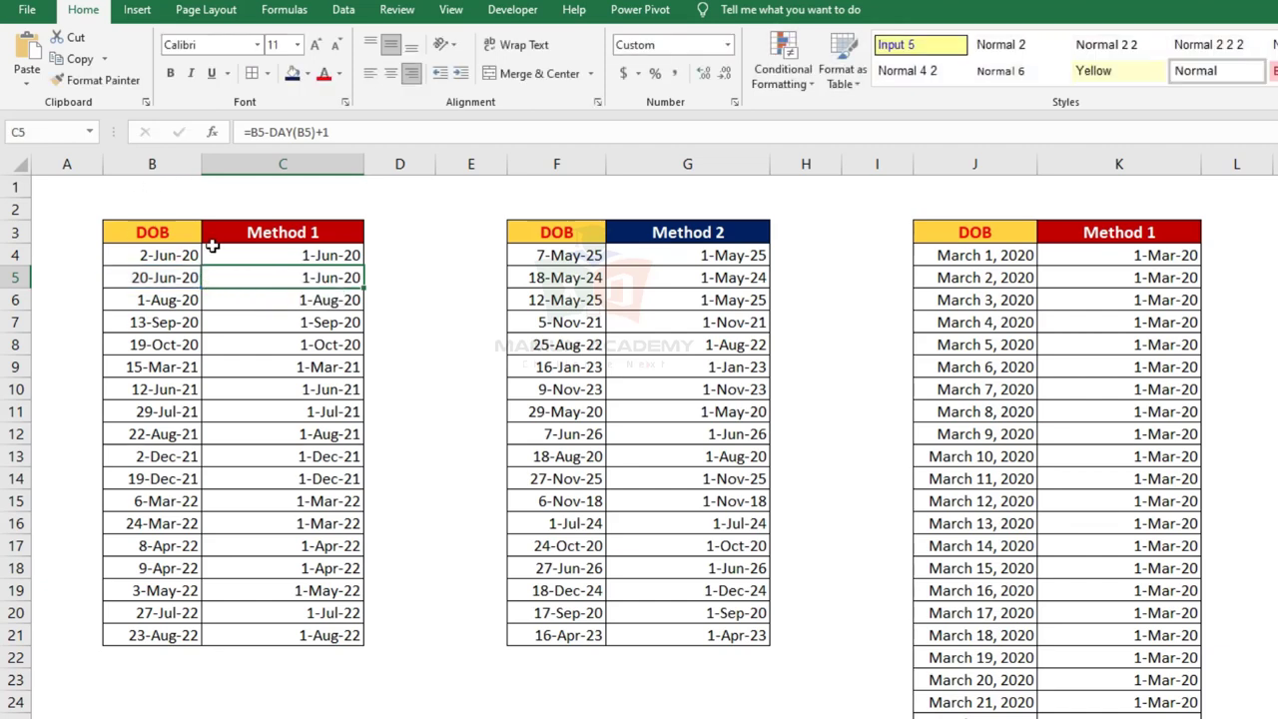
pyautogui.moveTo(777, 262); pyautogui.dragTo(720, 651)
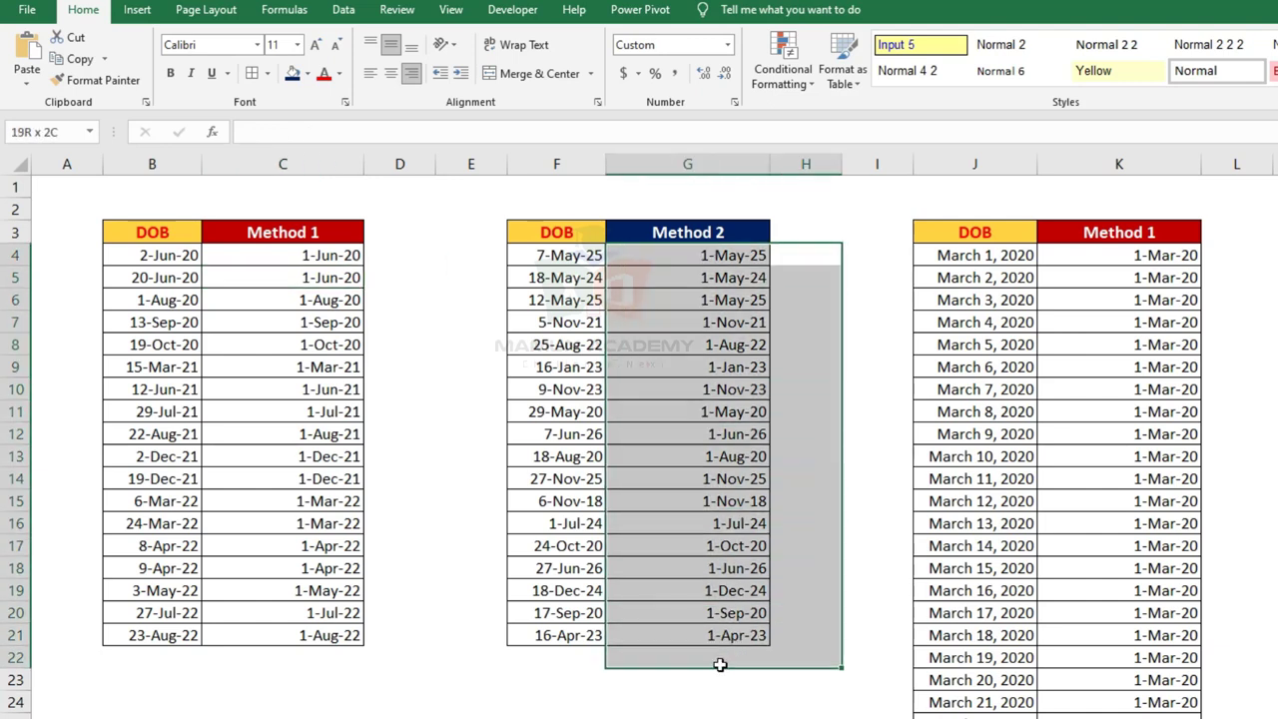
# Clear the Method 2 results in G4:G21 and recalculate the random DOB dates
pyautogui.press('Delete')
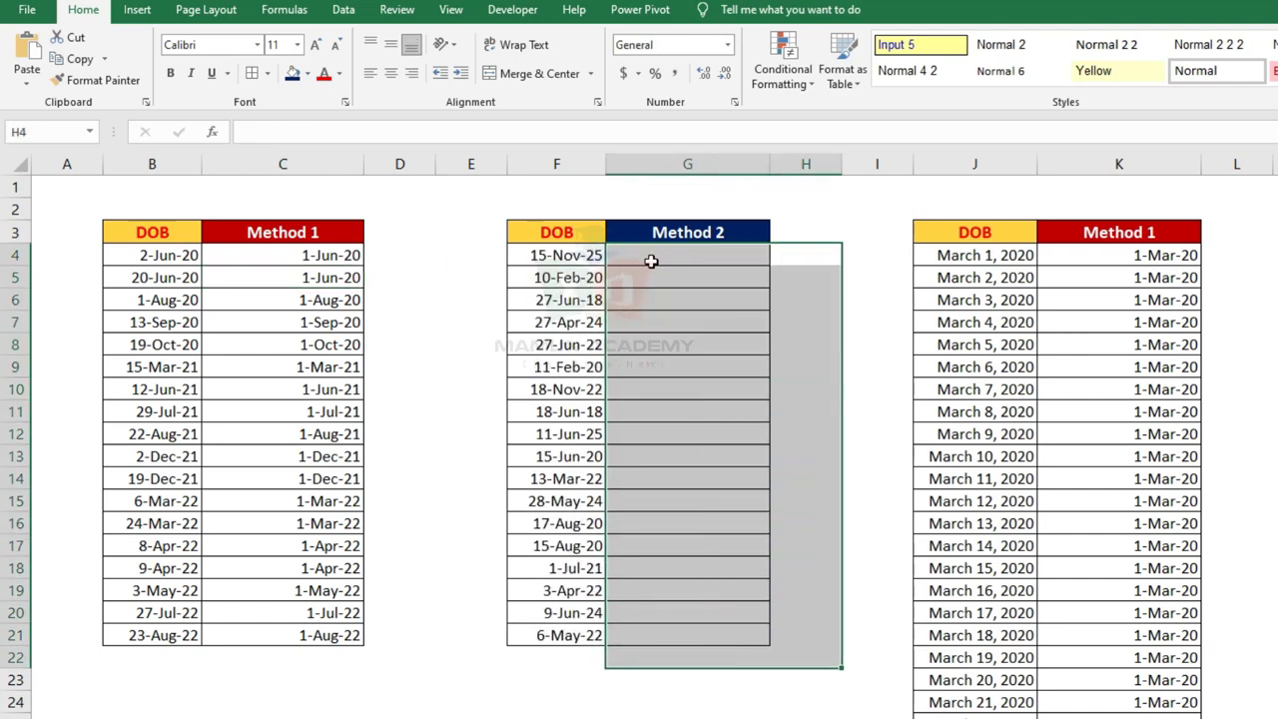
pyautogui.click(651, 259)
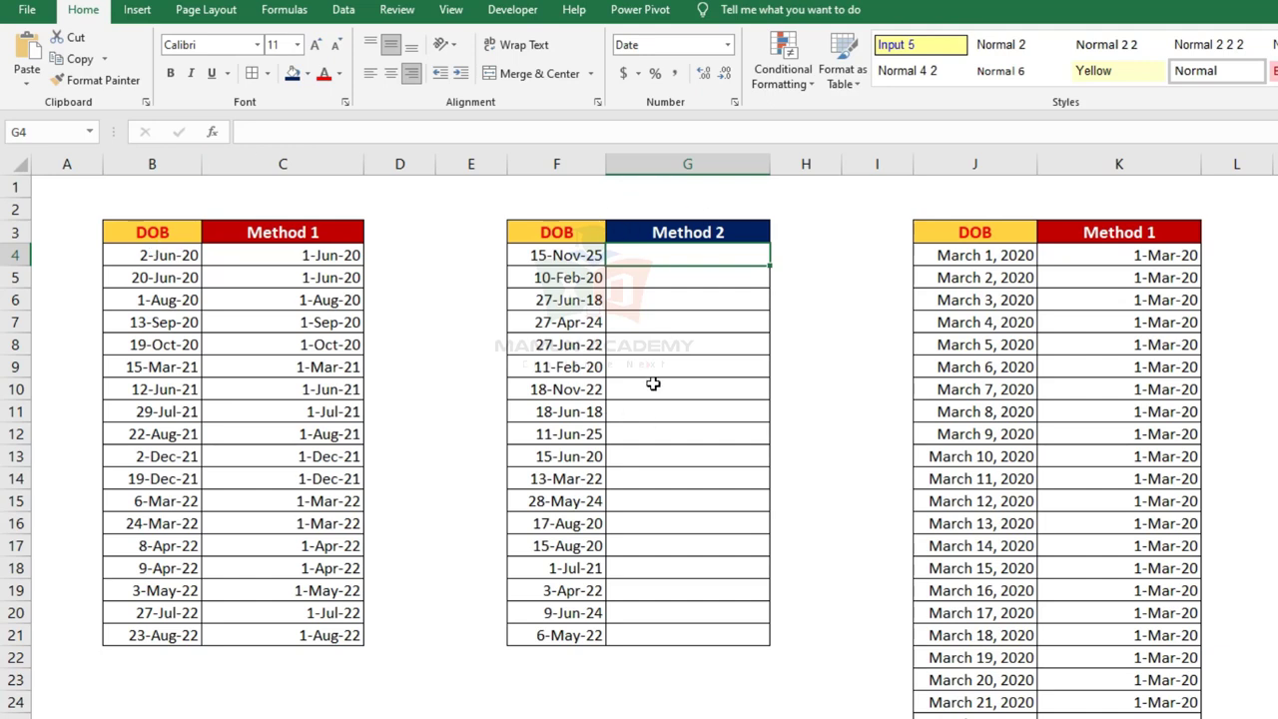
pyautogui.press('F9')
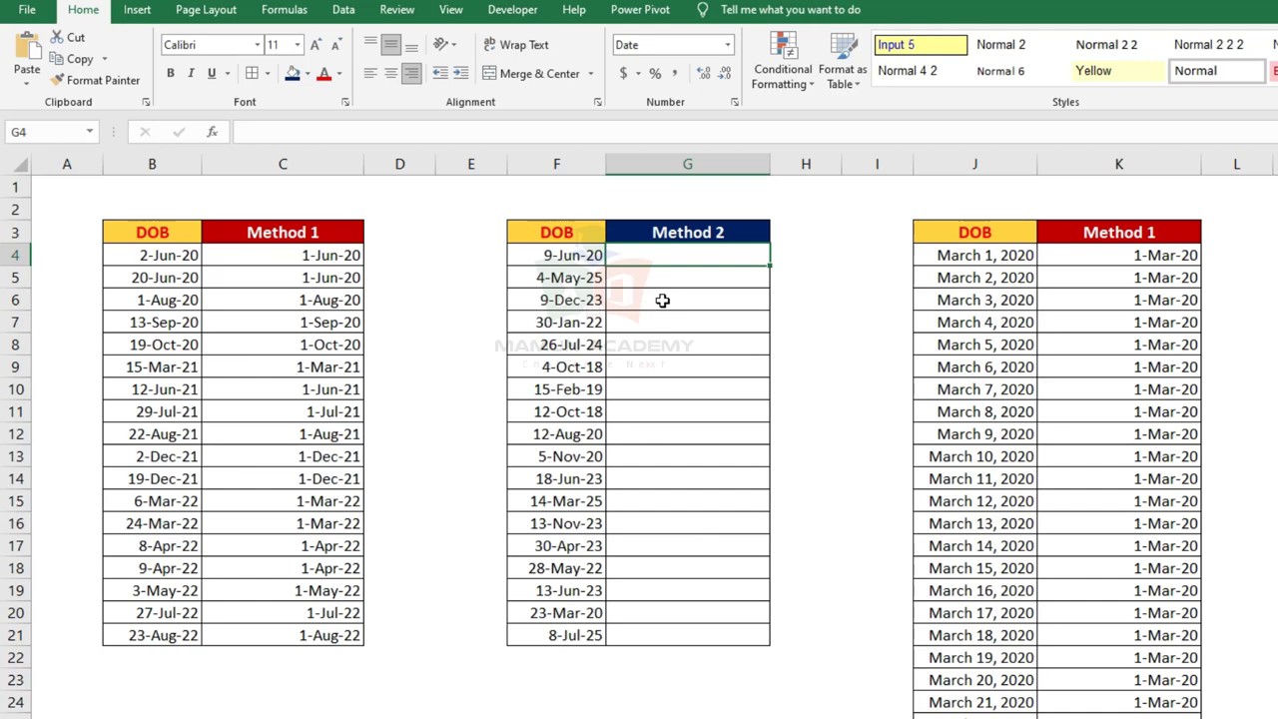
# Enter =EOMONTH(F4,0) in G4 so it returns 30-Jun-20, the month's last day
pyautogui.write('=eo')
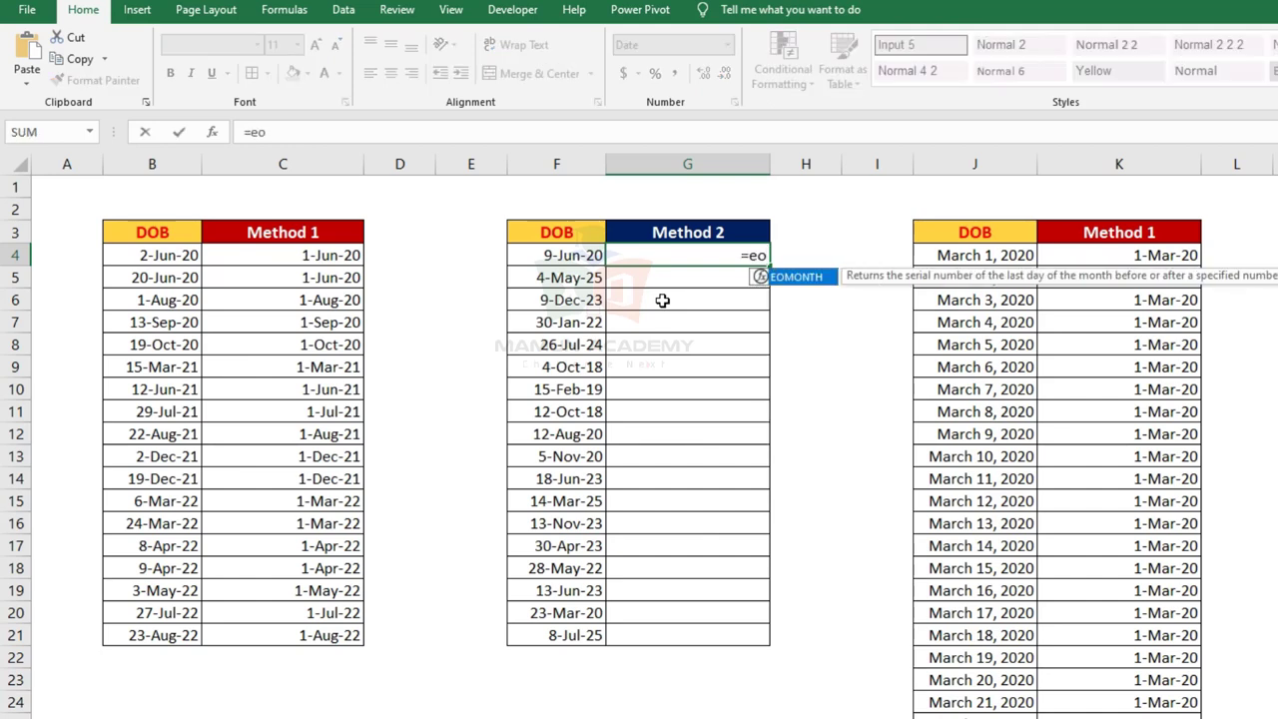
pyautogui.press('Tab')
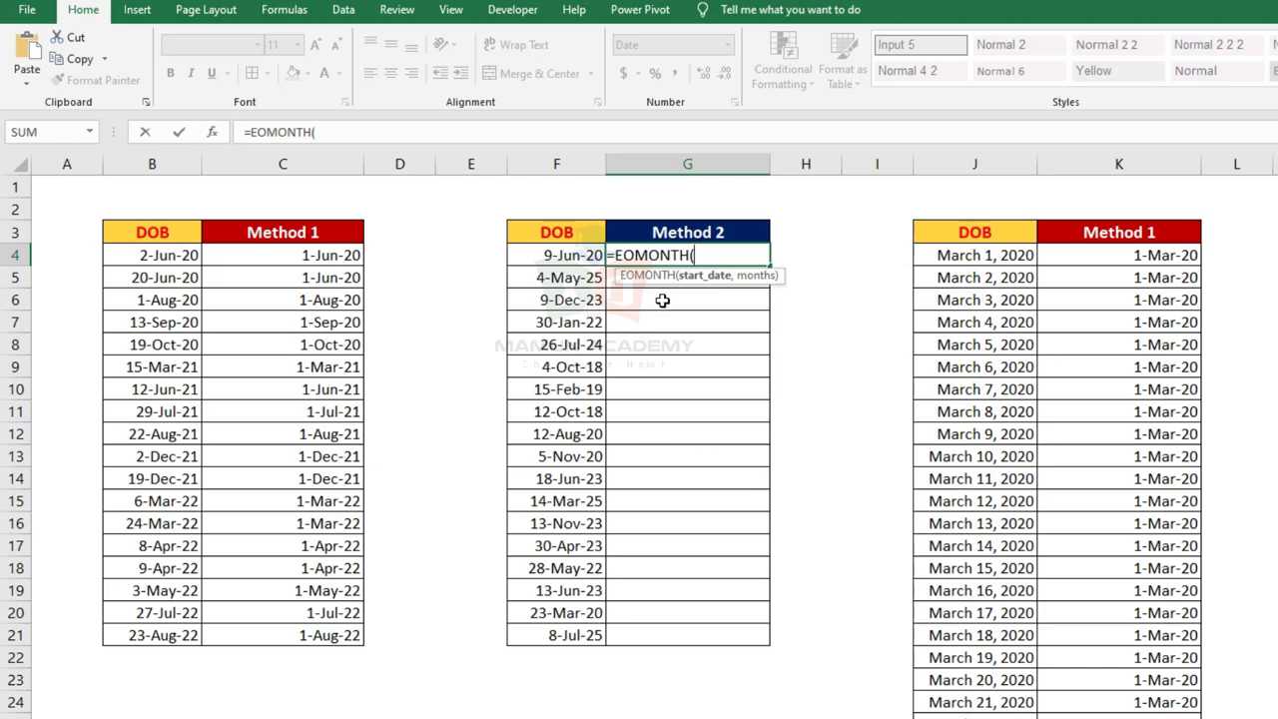
pyautogui.press('Left')
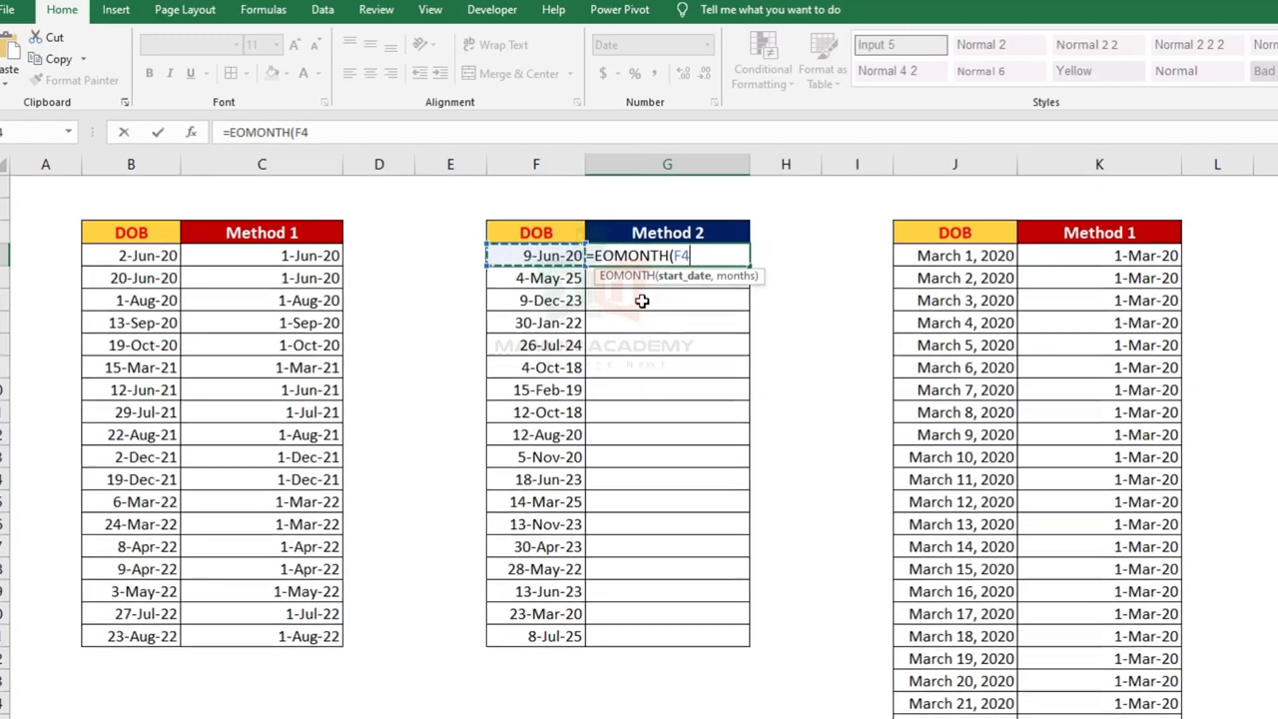
pyautogui.write(',0')
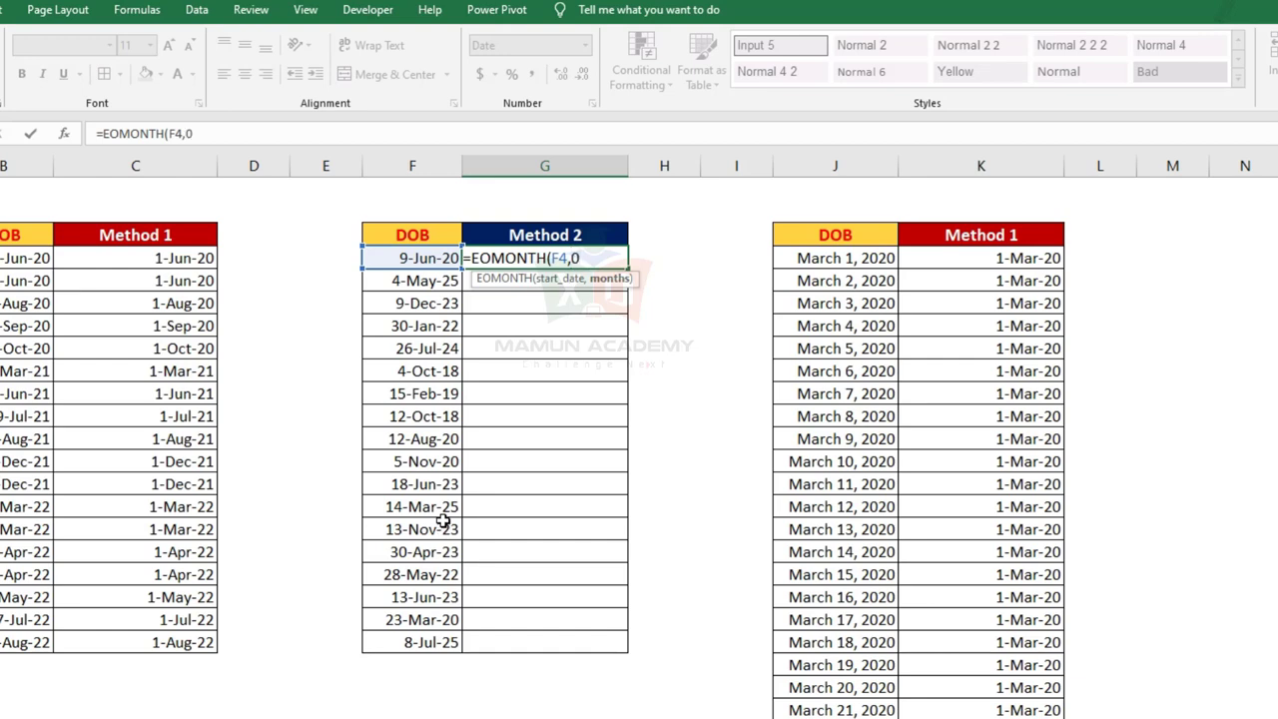
pyautogui.hotkey('ctrl', 'Return')
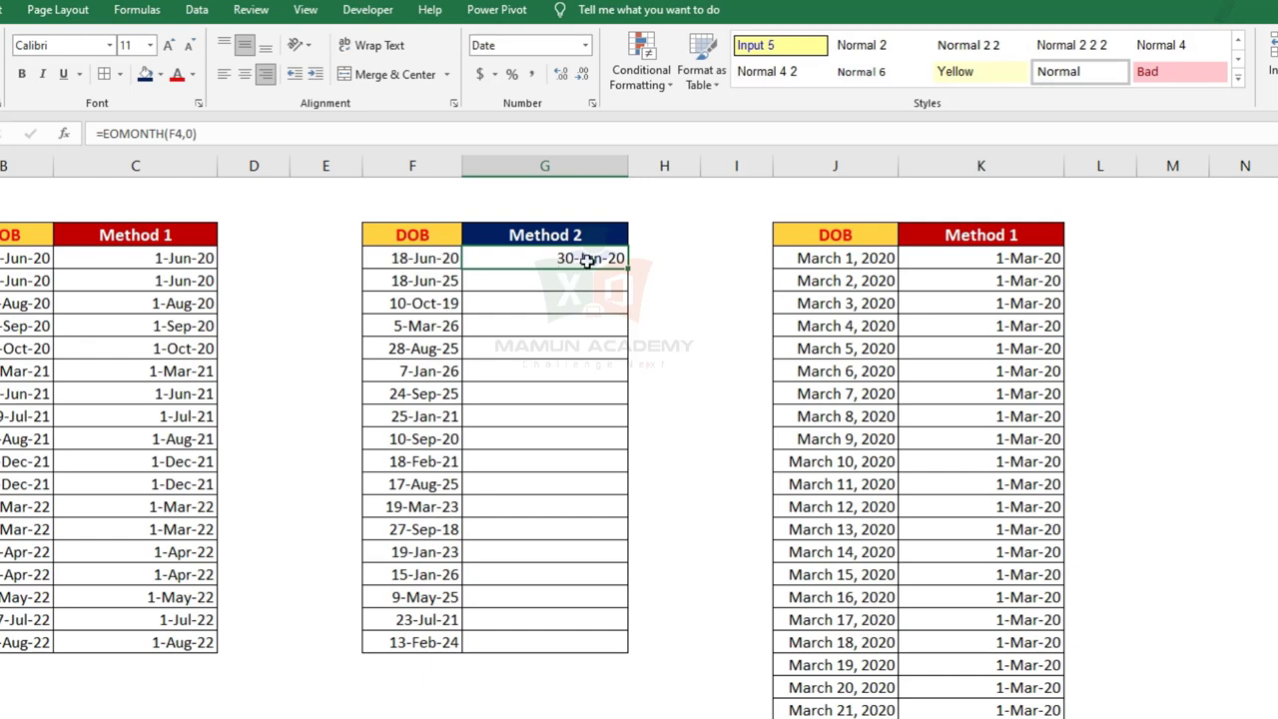
# Copy G4's formula down to G21 and change its months argument from 0 to -1
pyautogui.moveTo(627, 270); pyautogui.dragTo(568, 649)
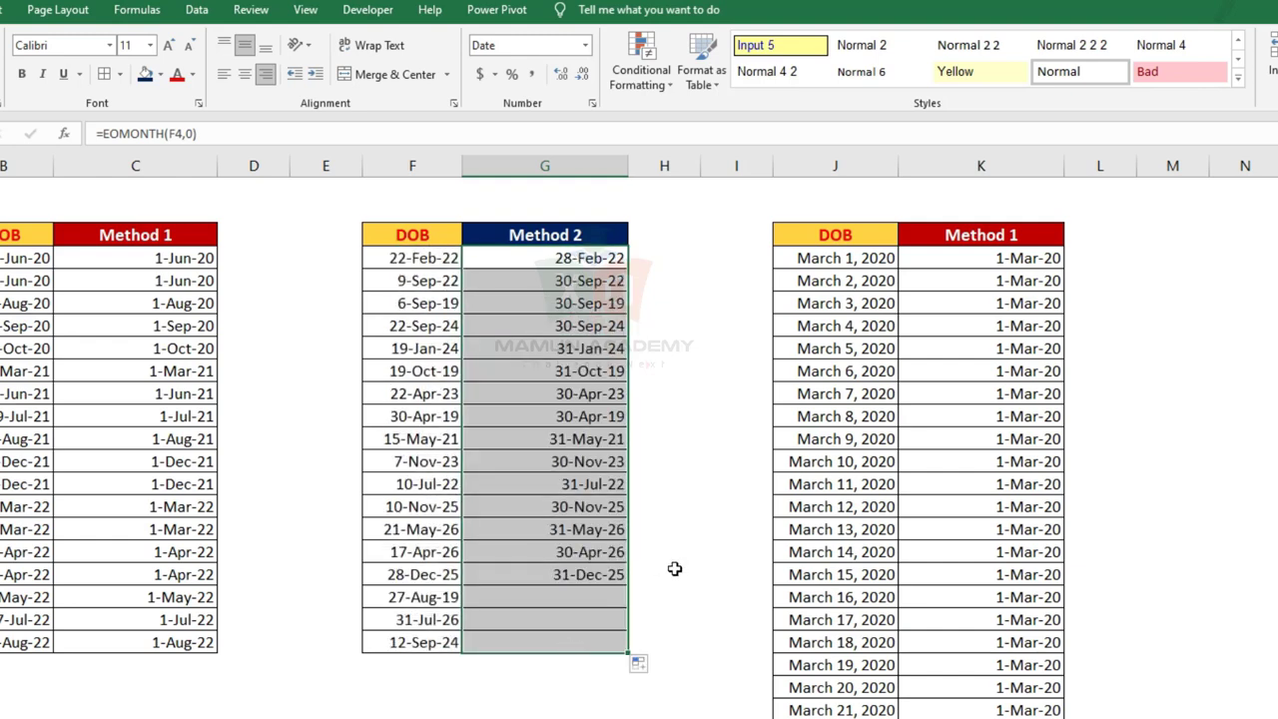
pyautogui.click(708, 371)
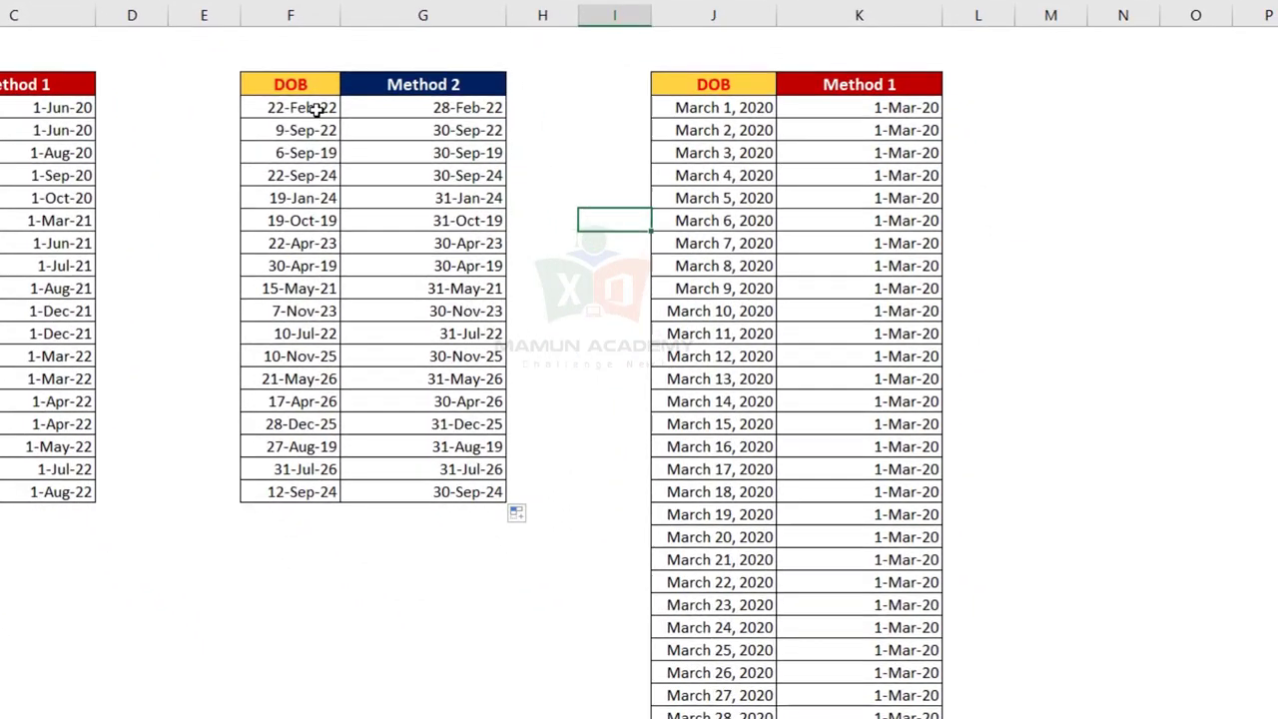
pyautogui.moveTo(335, 126); pyautogui.dragTo(314, 511)
pyautogui.moveTo(487, 130); pyautogui.dragTo(451, 491)
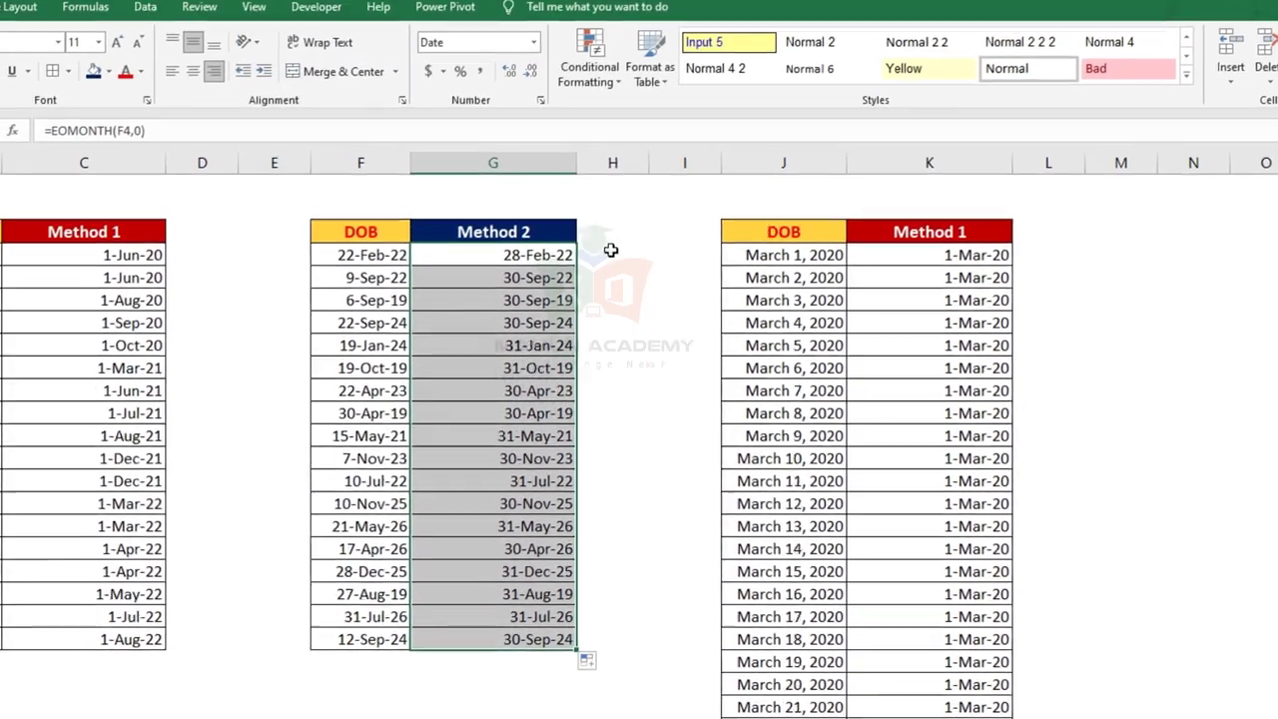
pyautogui.moveTo(568, 258); pyautogui.dragTo(533, 639)
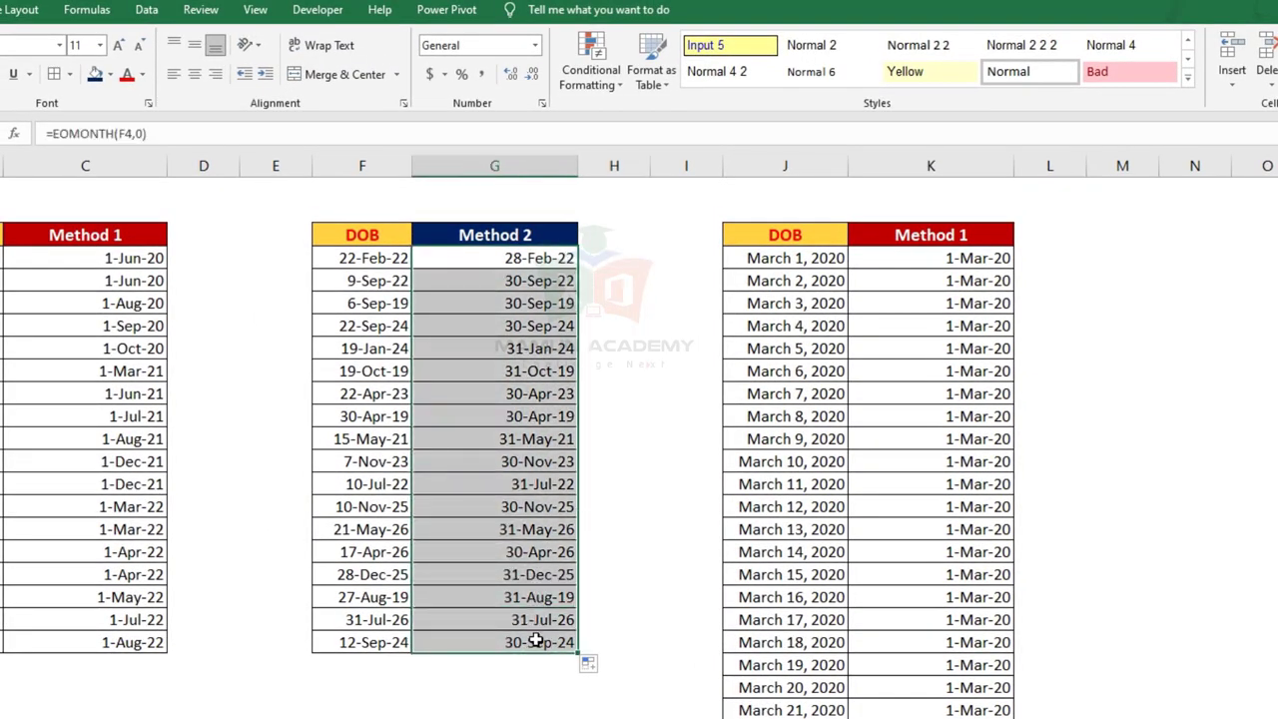
pyautogui.click(217, 133)
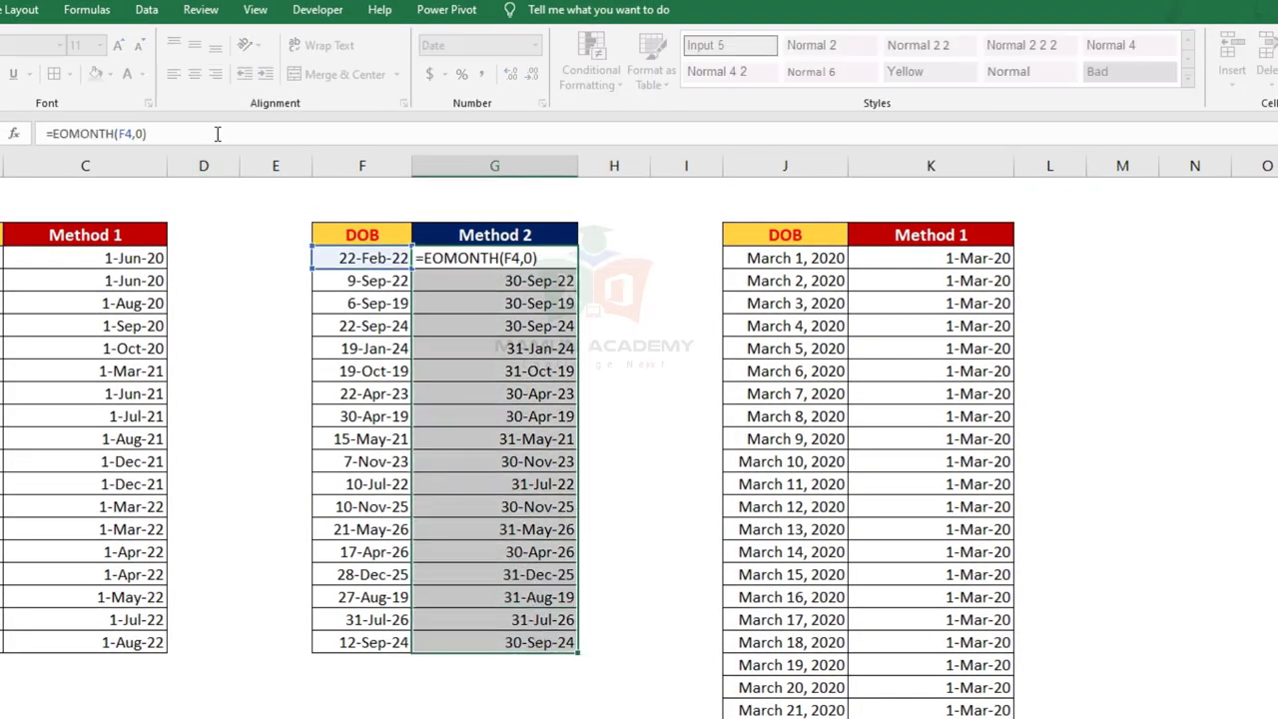
pyautogui.press('Left')
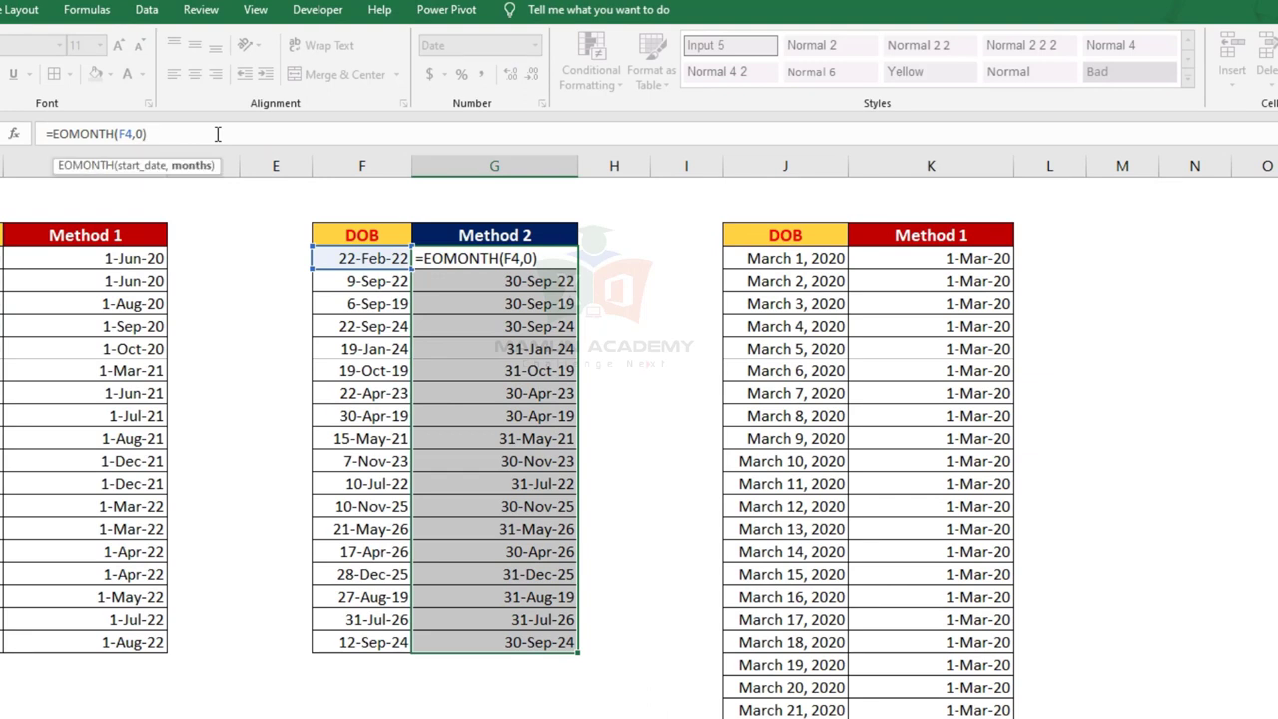
pyautogui.press('BackSpace')
pyautogui.write('-1')
pyautogui.hotkey('ctrl', 'Return')
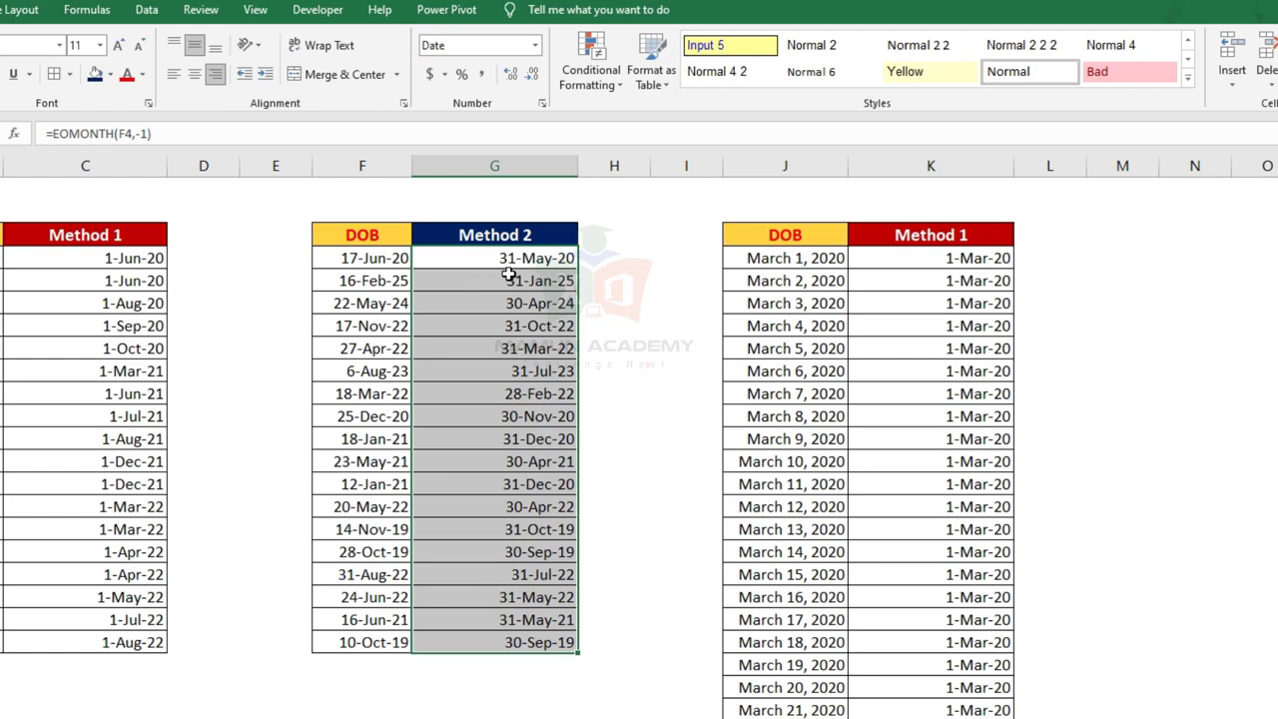
# Change G4:G21 to =EOMONTH(F4,-1)+1, giving first-of-month dates like 1-Nov-18
pyautogui.click(187, 136)
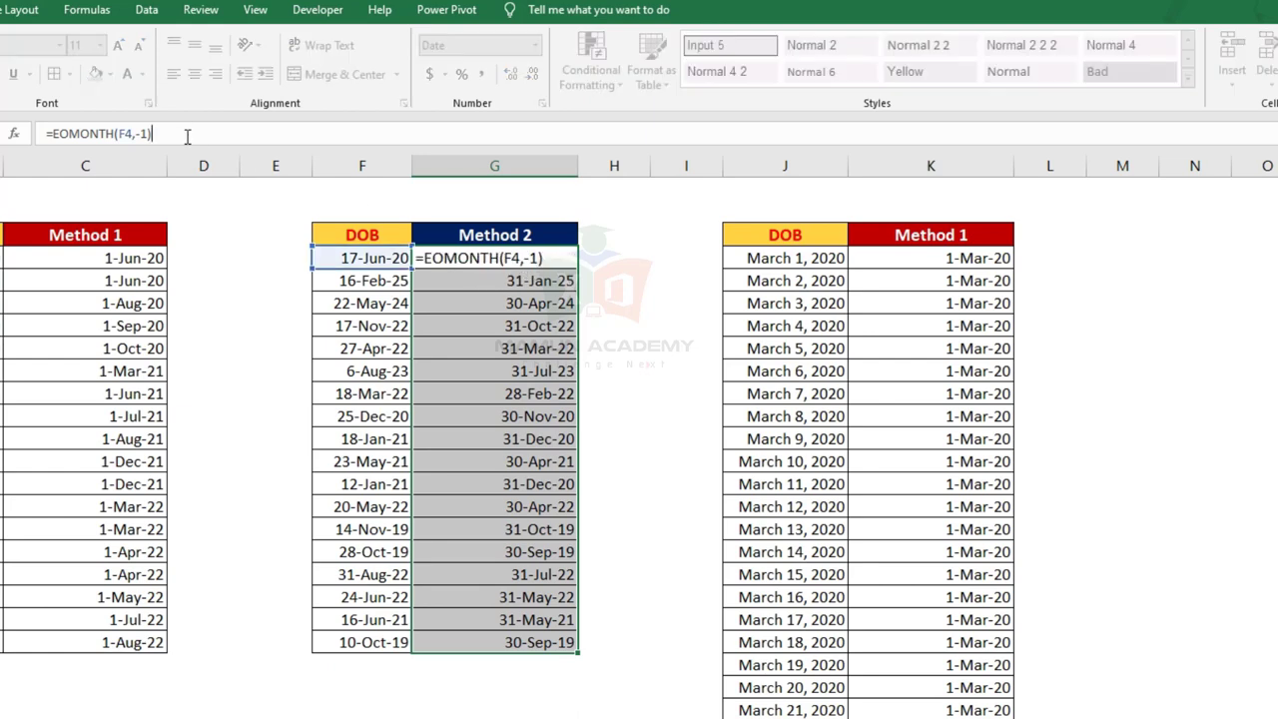
pyautogui.write('+1')
pyautogui.hotkey('ctrl', 'Return')
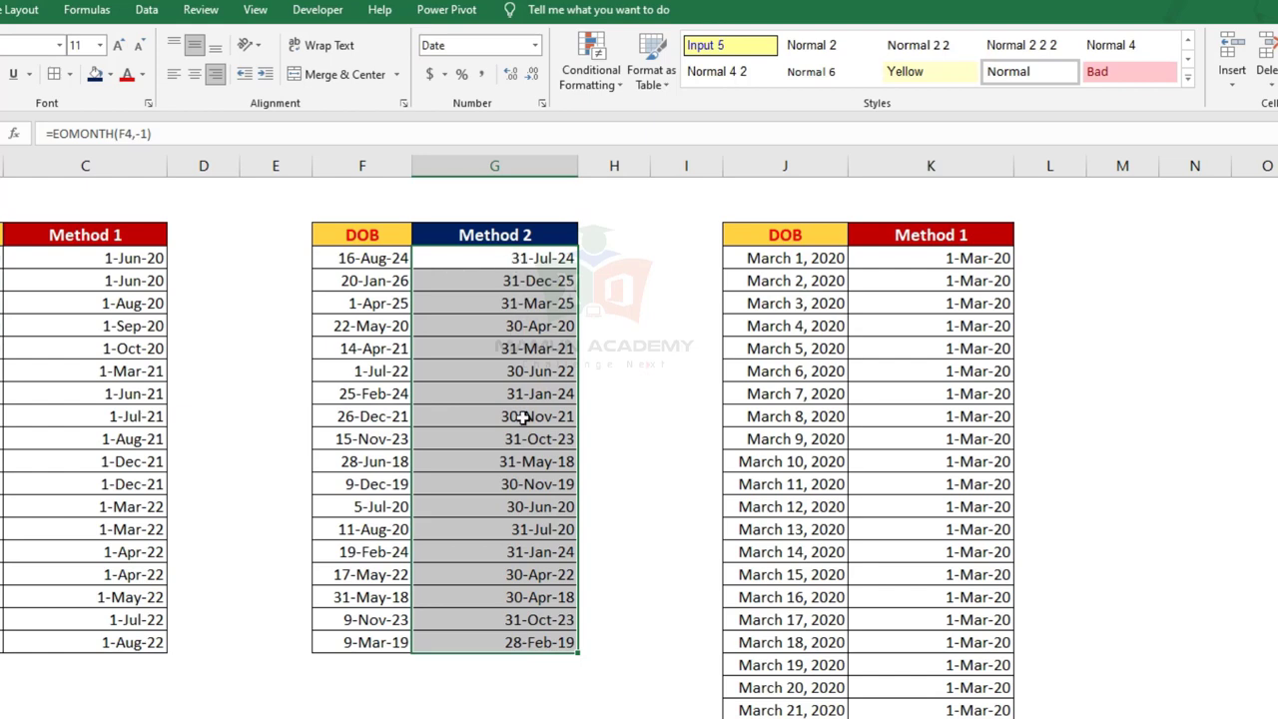
pyautogui.click(297, 137)
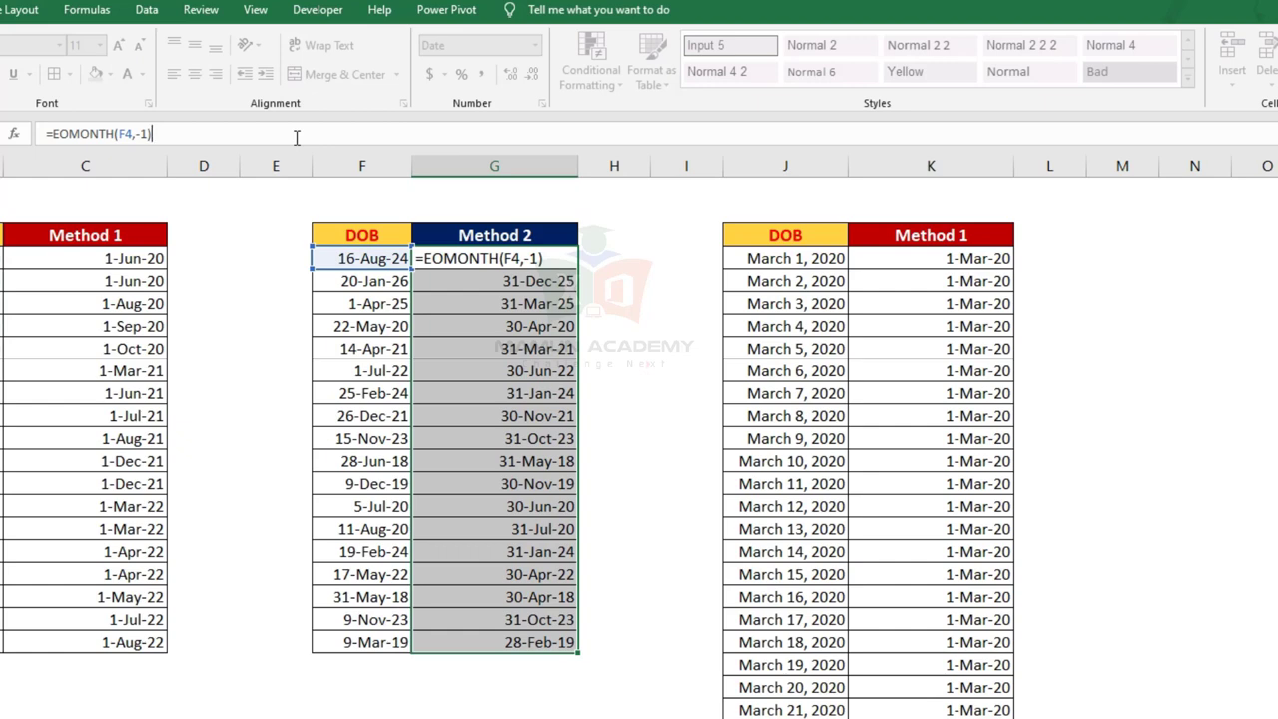
pyautogui.write('+1')
pyautogui.hotkey('ctrl', 'Return')
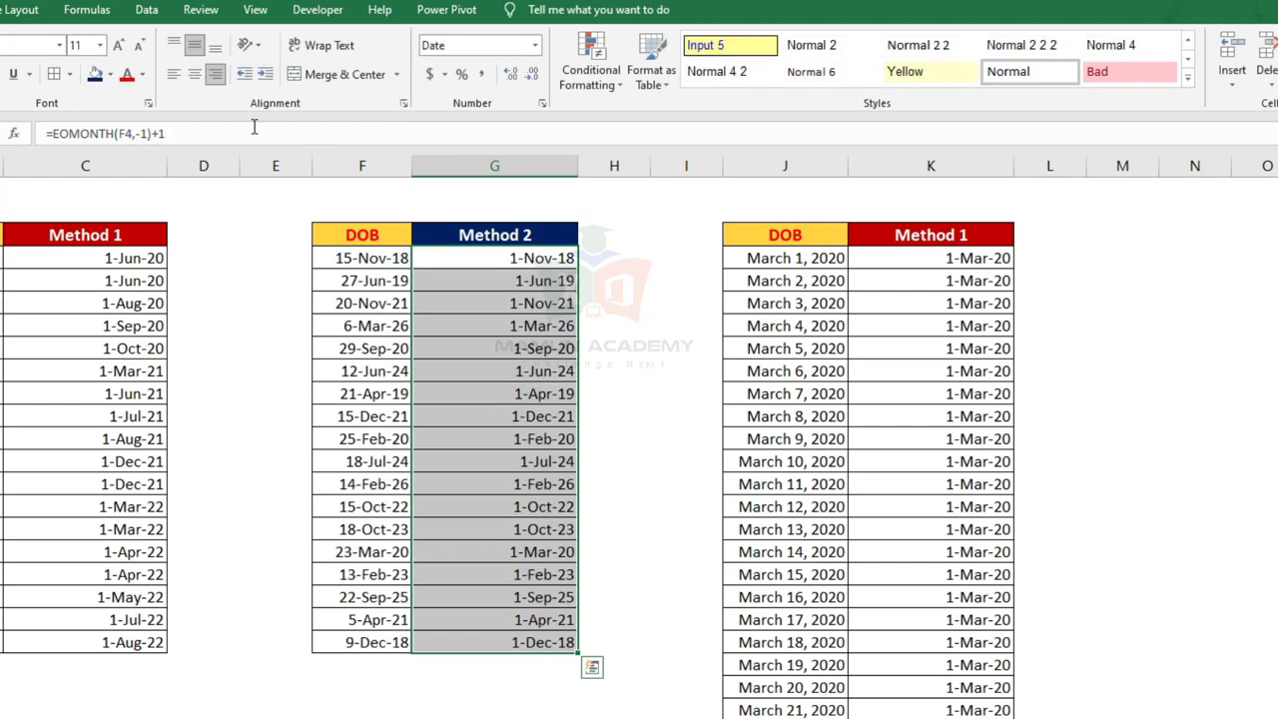
pyautogui.click(362, 256)
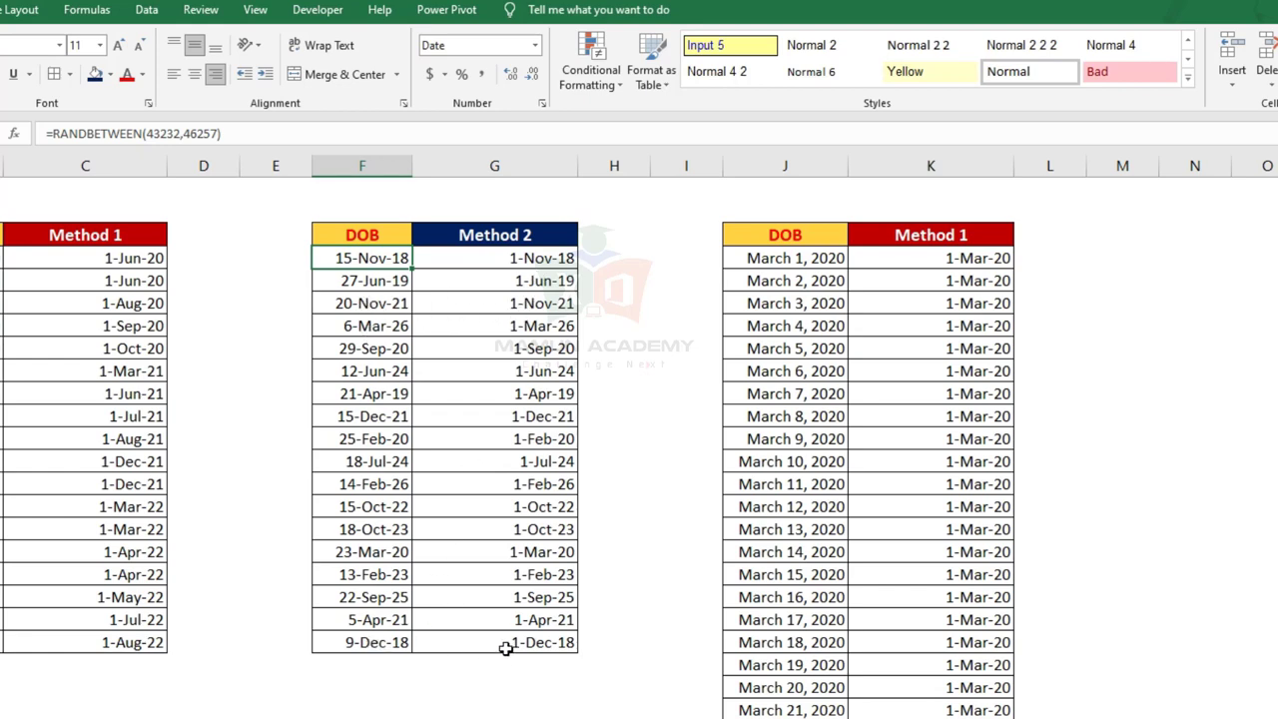
pyautogui.click(508, 704)
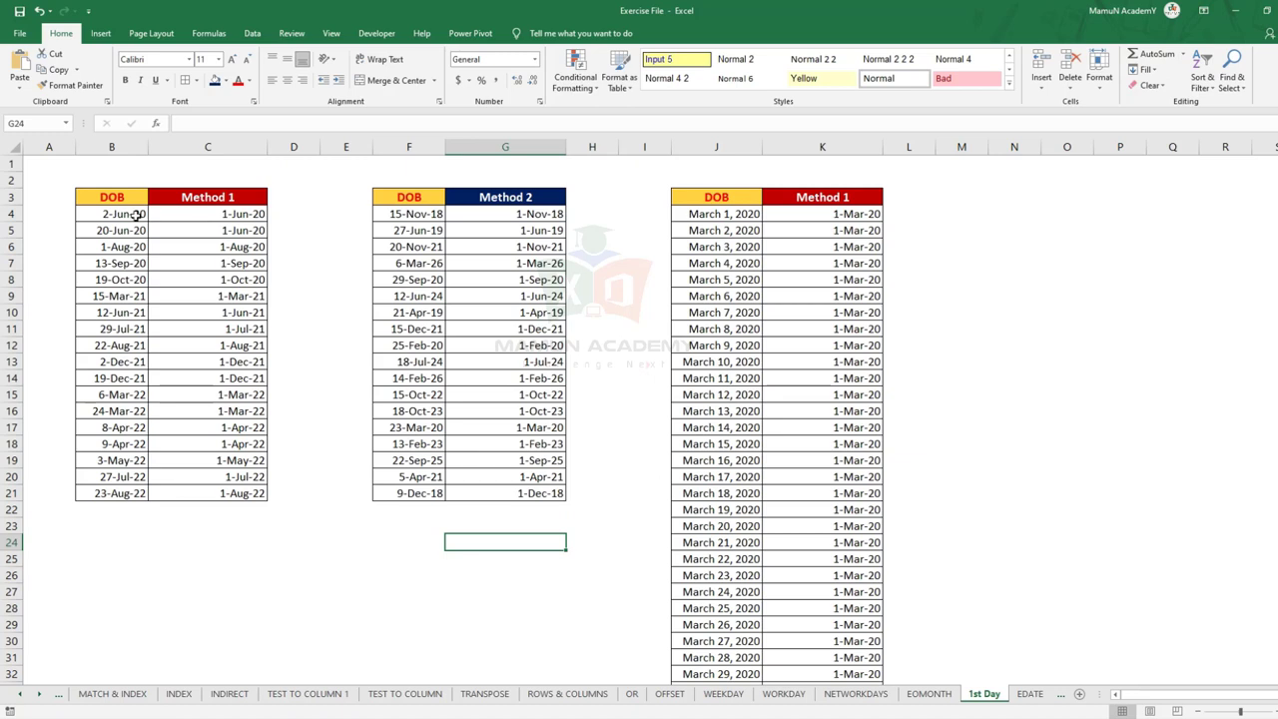
pyautogui.moveTo(135, 214); pyautogui.dragTo(242, 493)
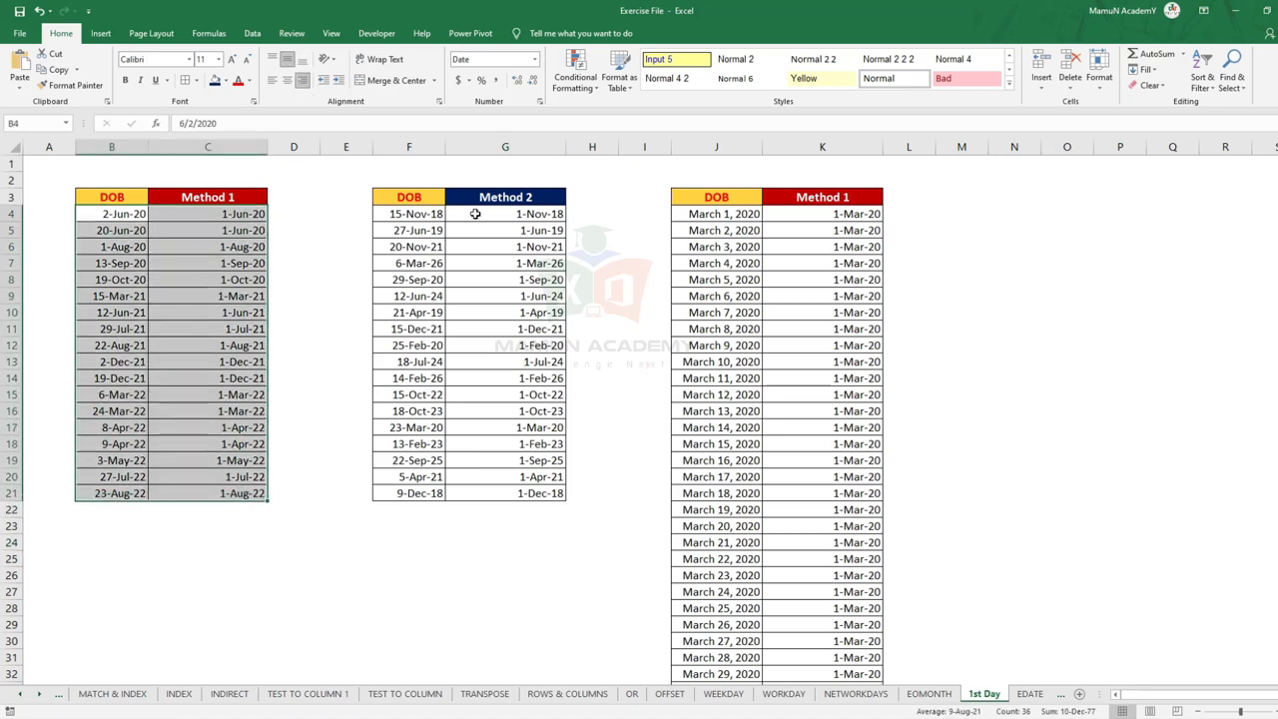
pyautogui.moveTo(467, 215); pyautogui.dragTo(509, 492)
pyautogui.moveTo(232, 213); pyautogui.dragTo(234, 492)
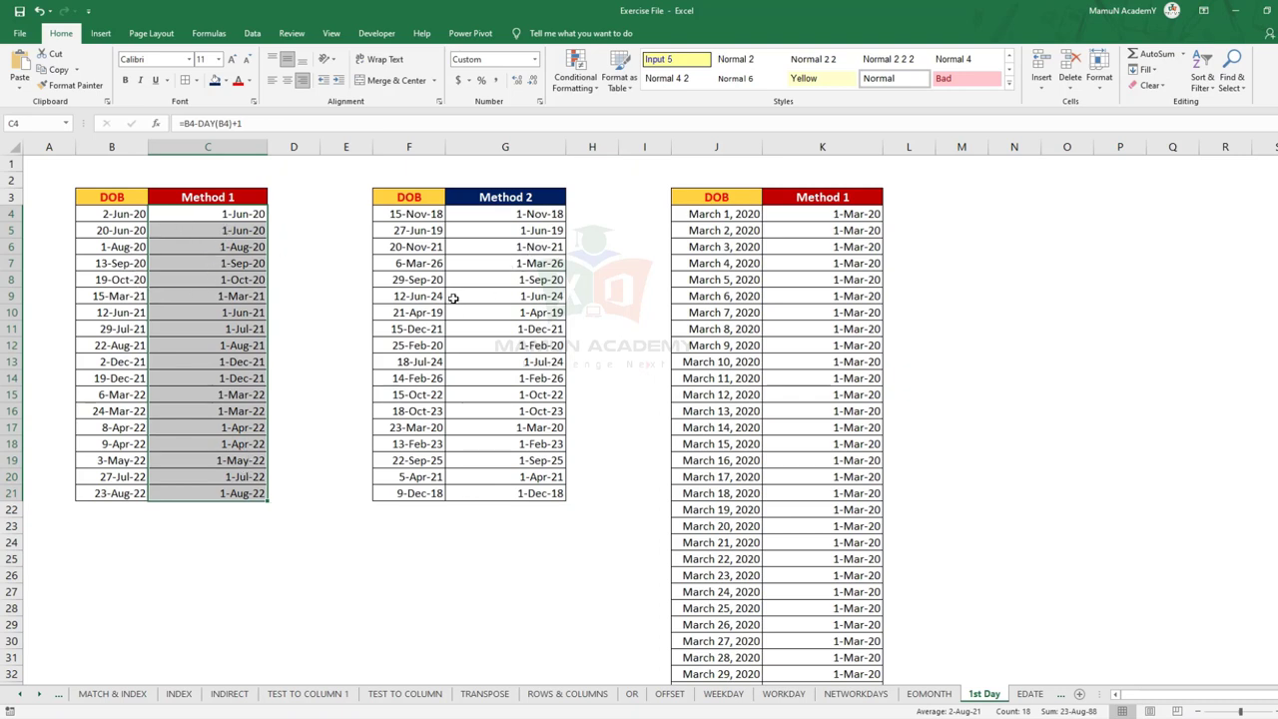
pyautogui.click(347, 236)
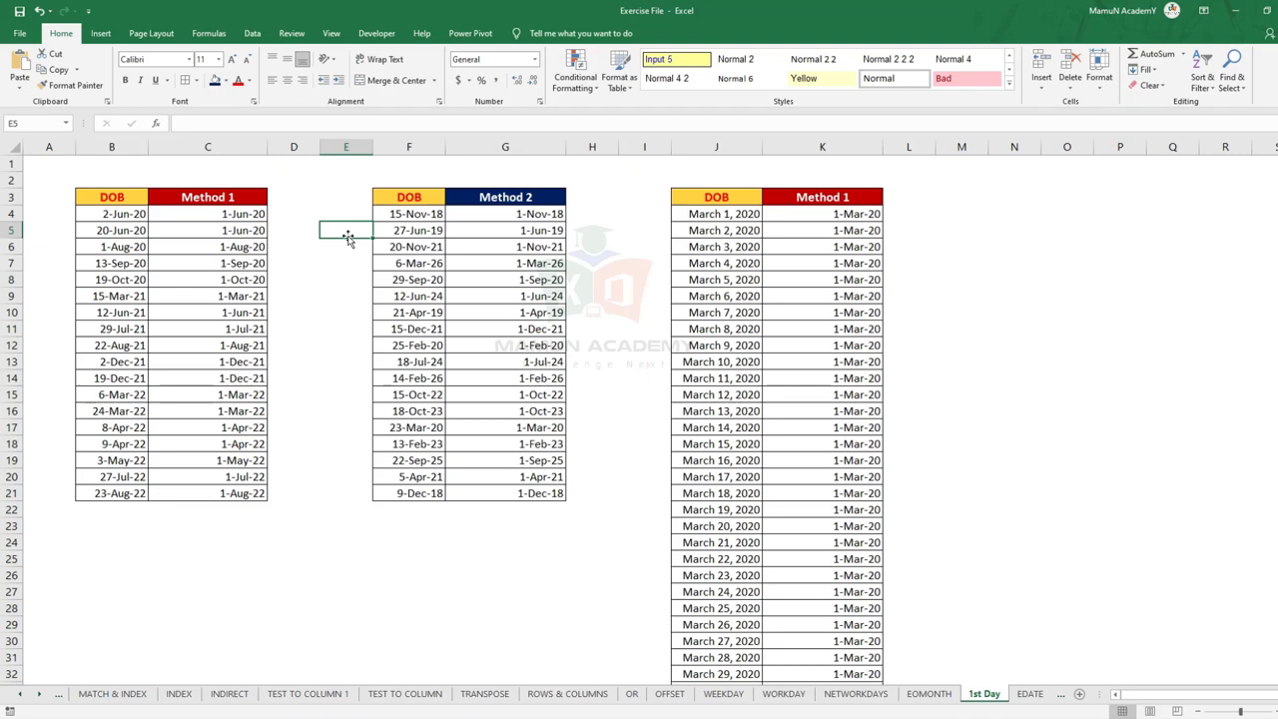